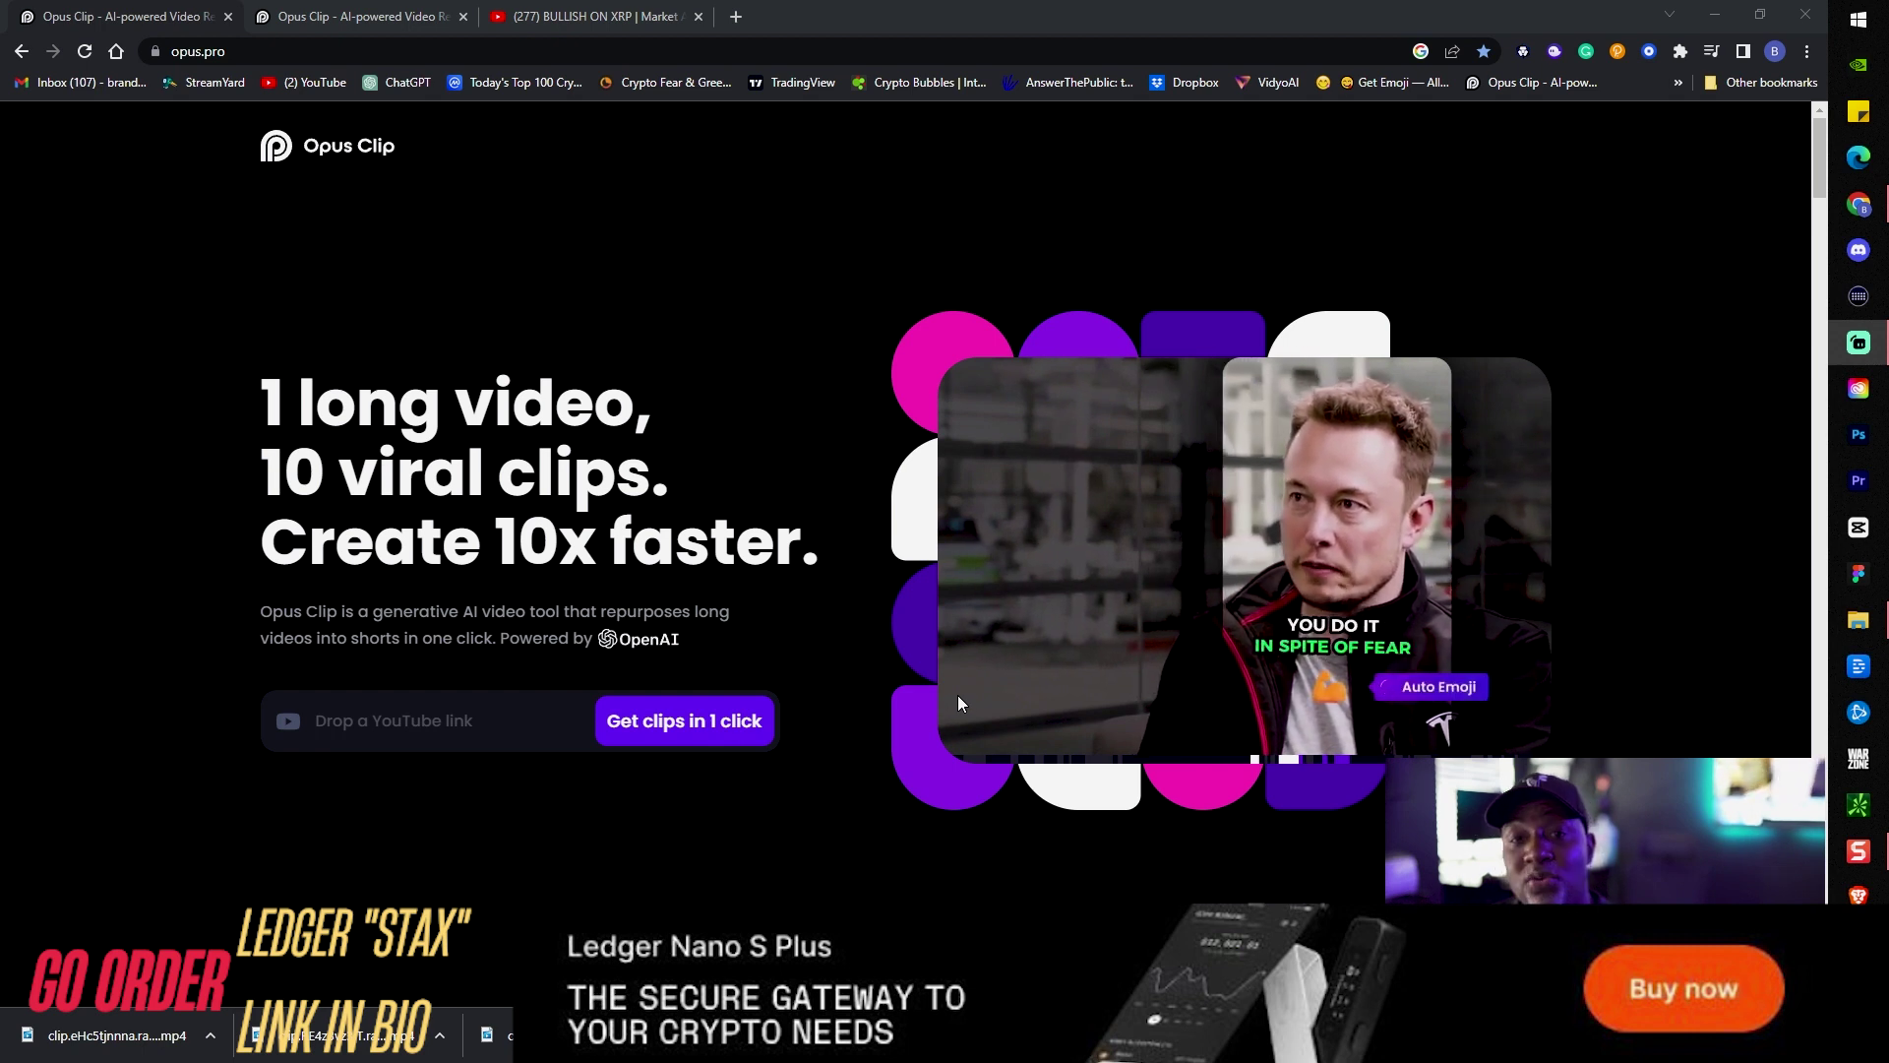
- Scroll the home page past the clip examples to the AI Curation (ClipGenius™) section
scroll(876, 714, "down", 3)
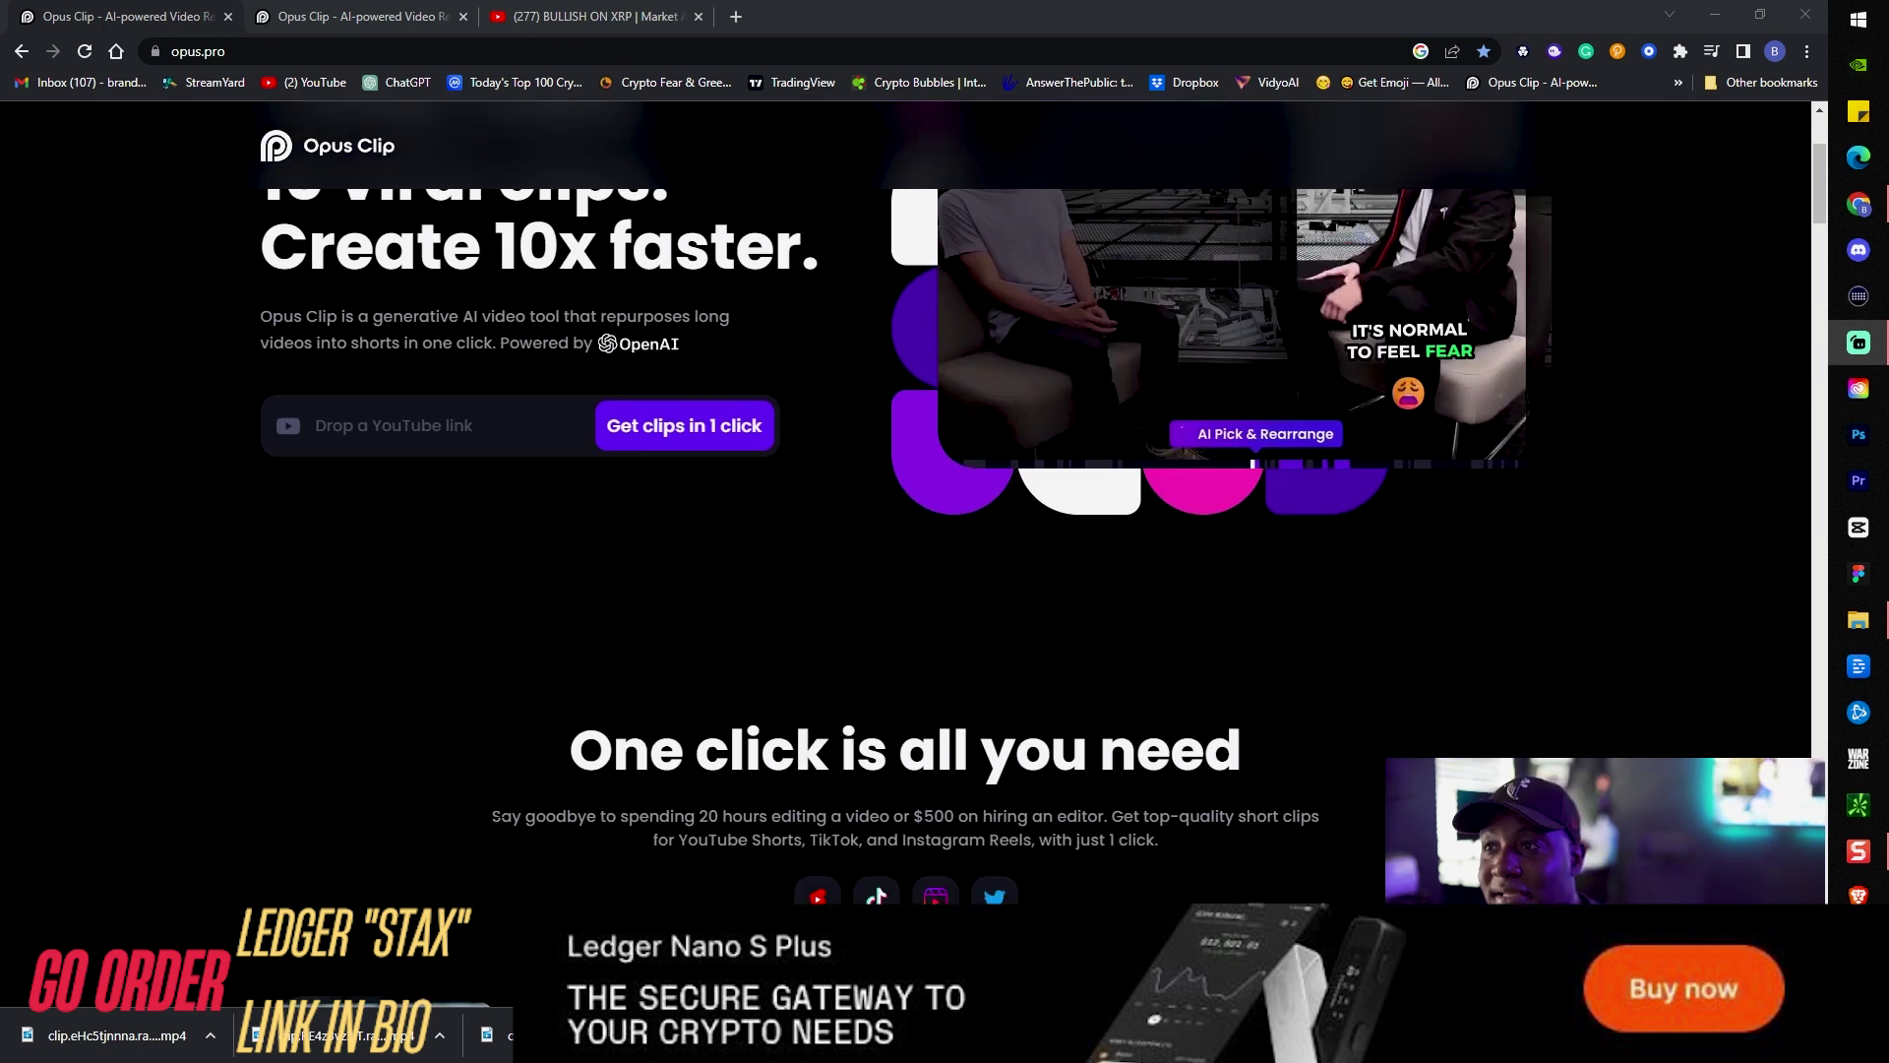
scroll(516, 712, "down", 2)
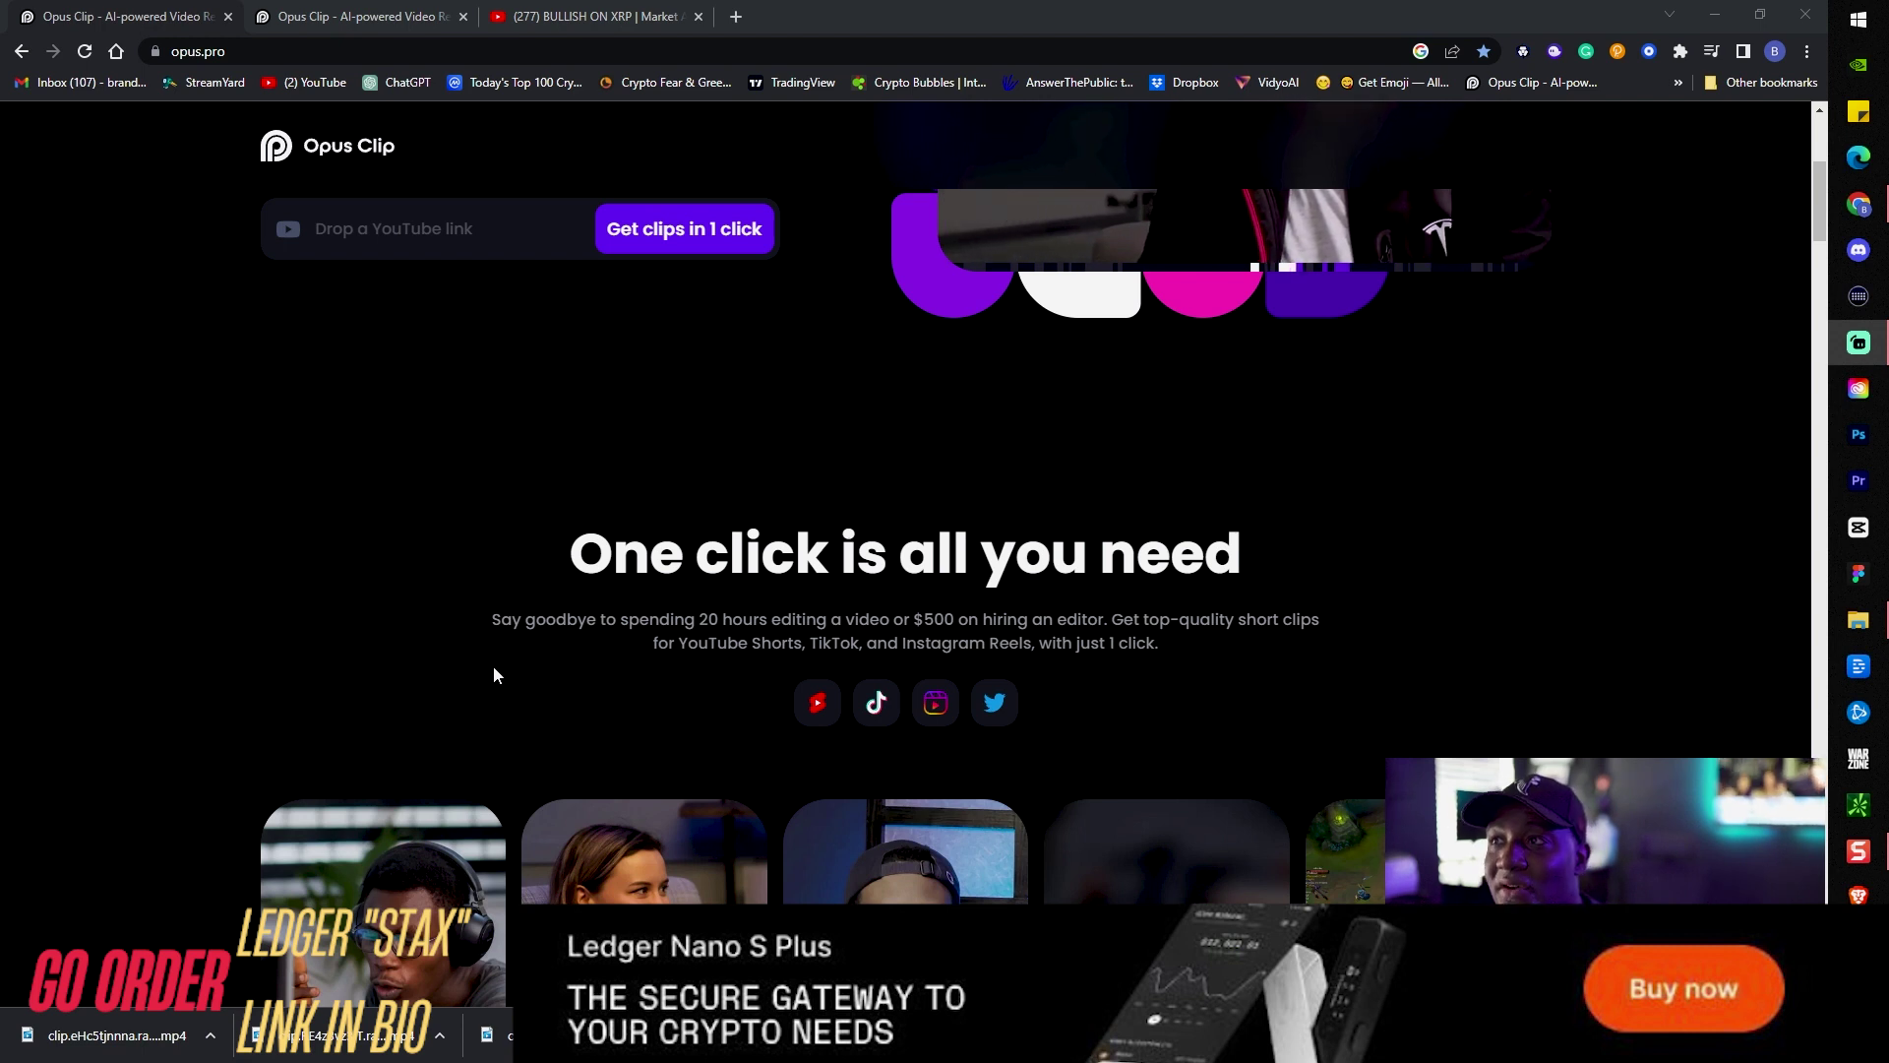
scroll(492, 669, "down", 4)
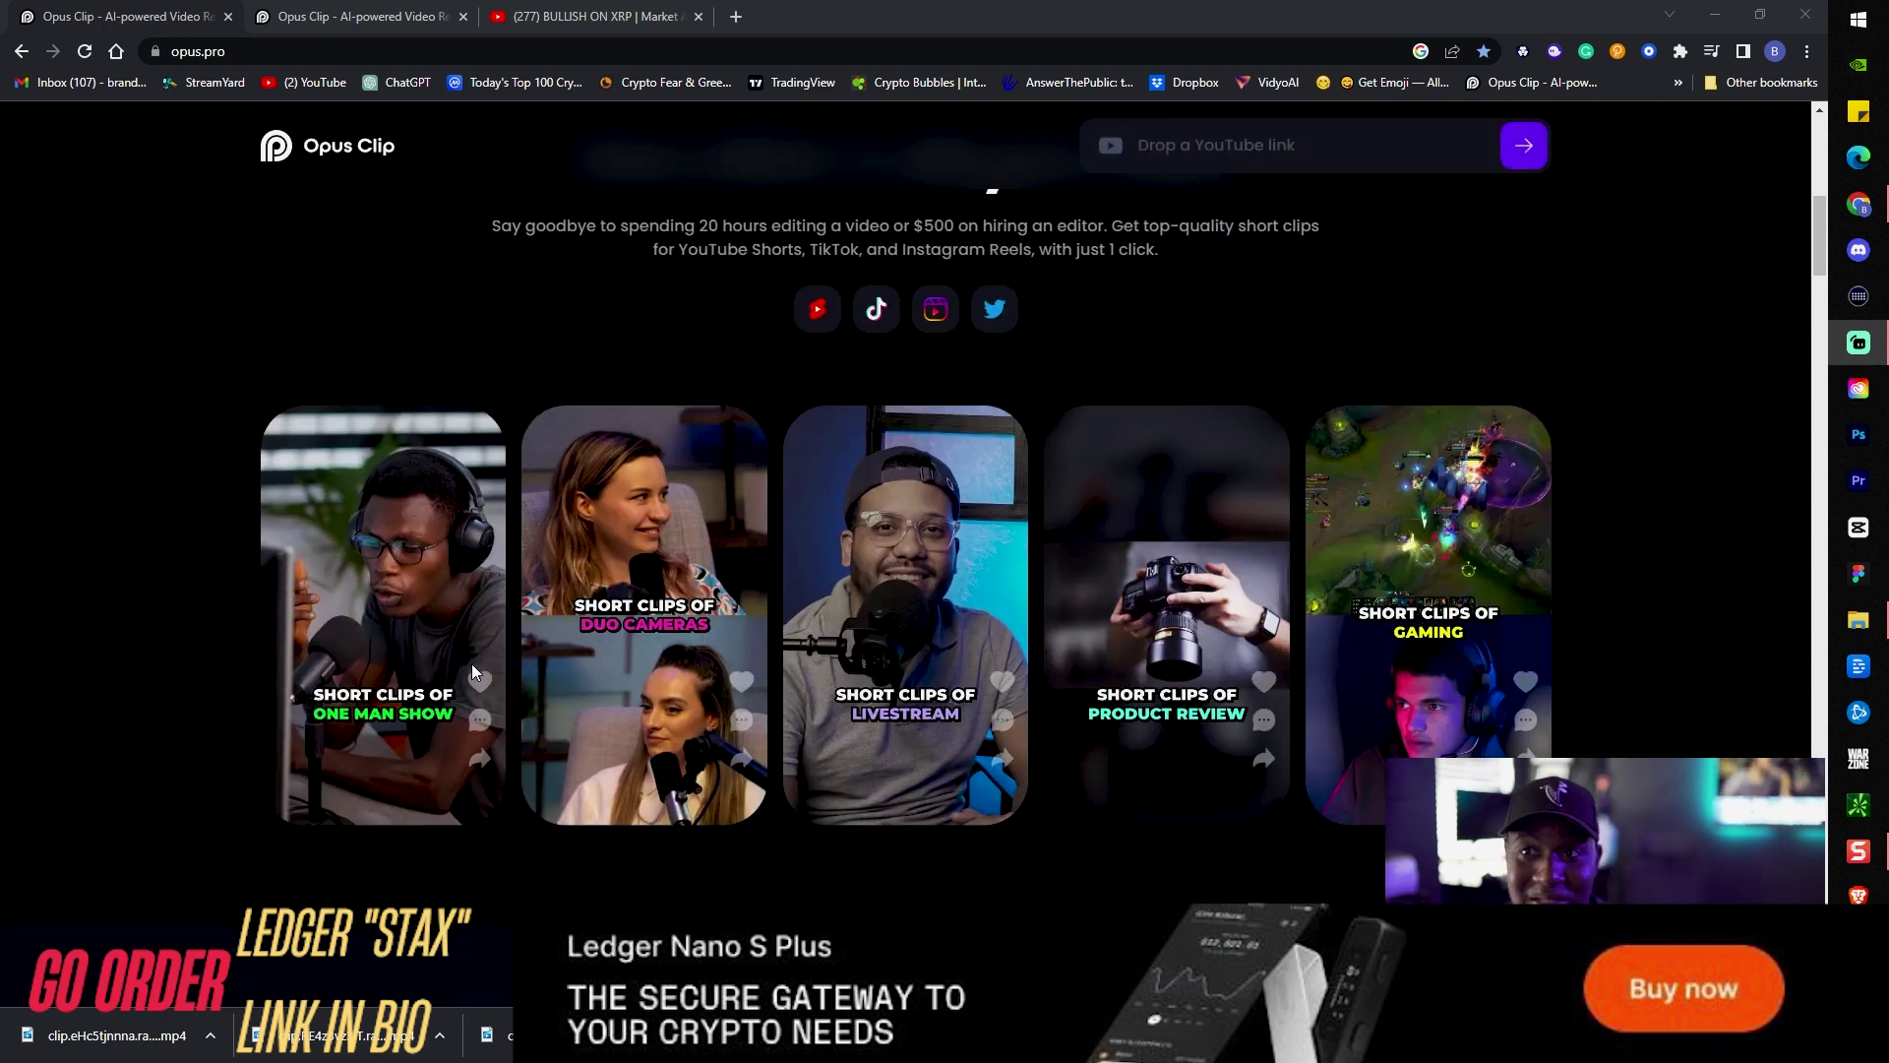
scroll(1073, 704, "down", 7)
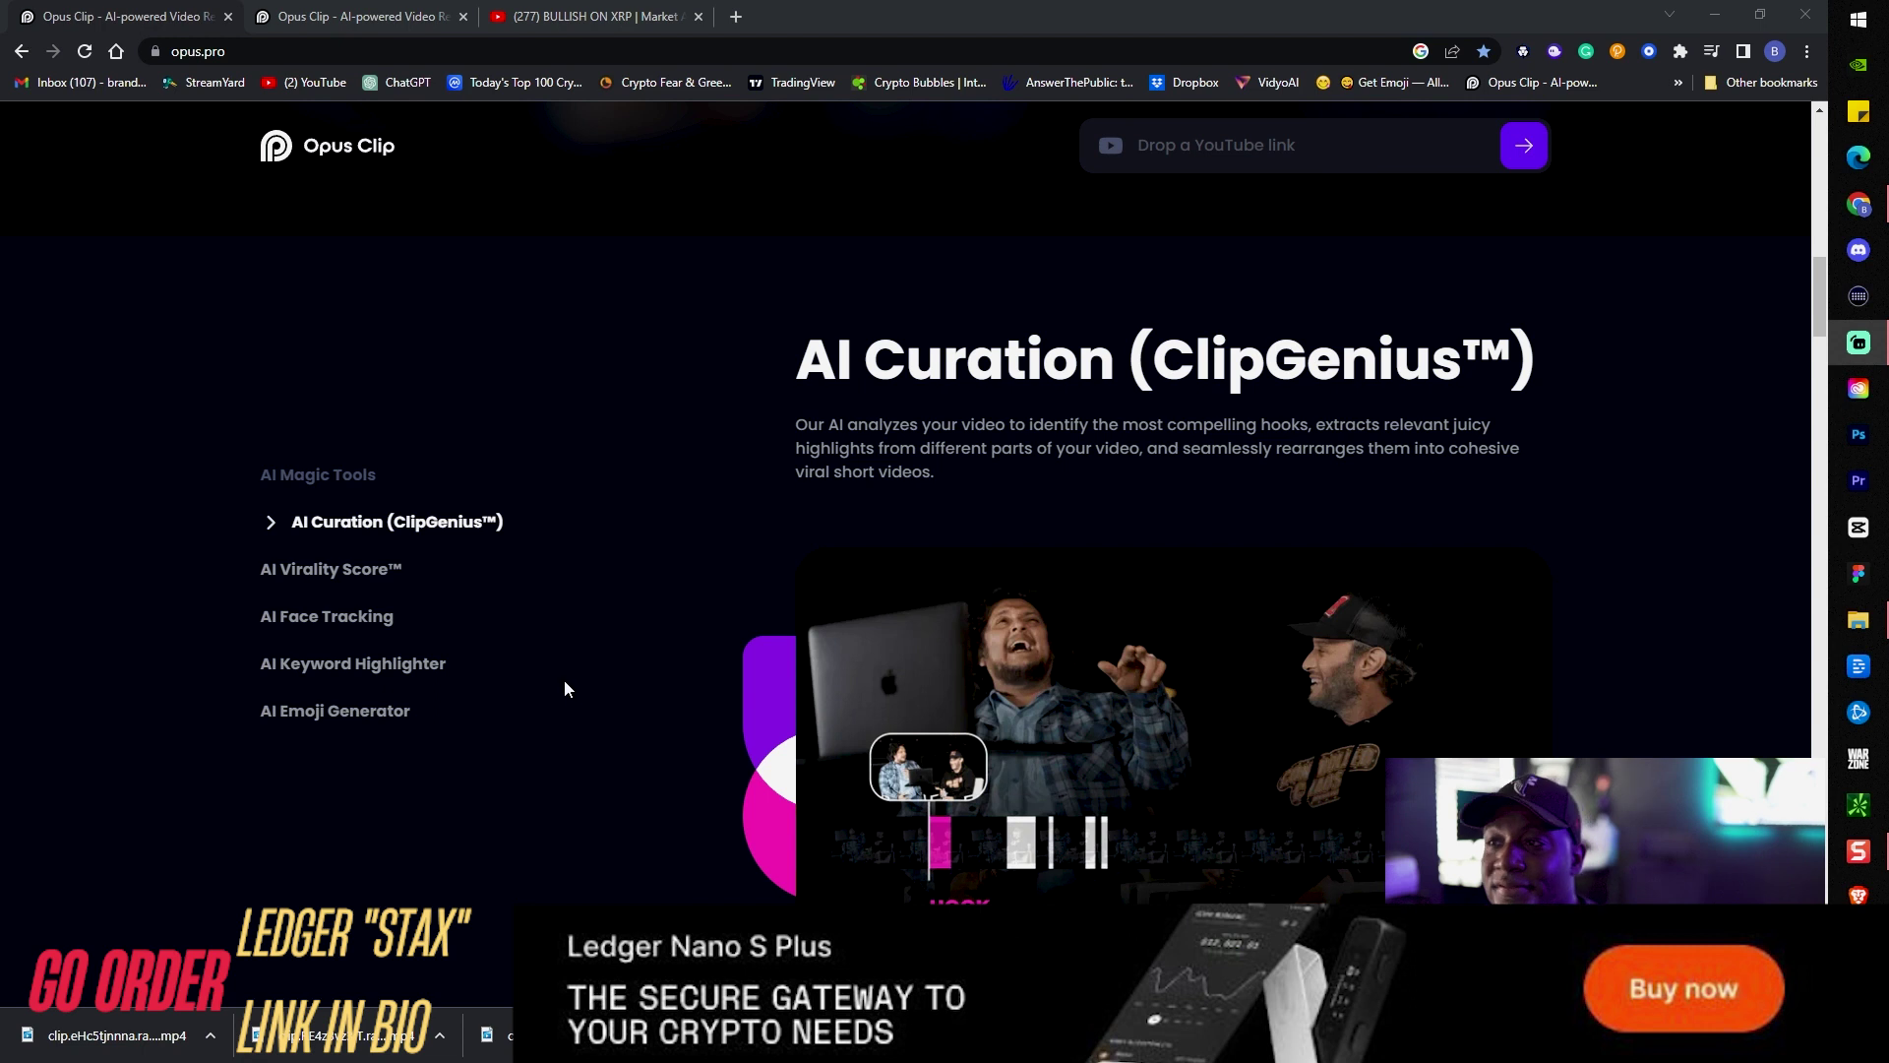
- Scroll through AI Virality Score, Face Tracking, Keyword Highlighter, Emoji Generator and the stats, then return to the top
scroll(566, 689, "down", 10)
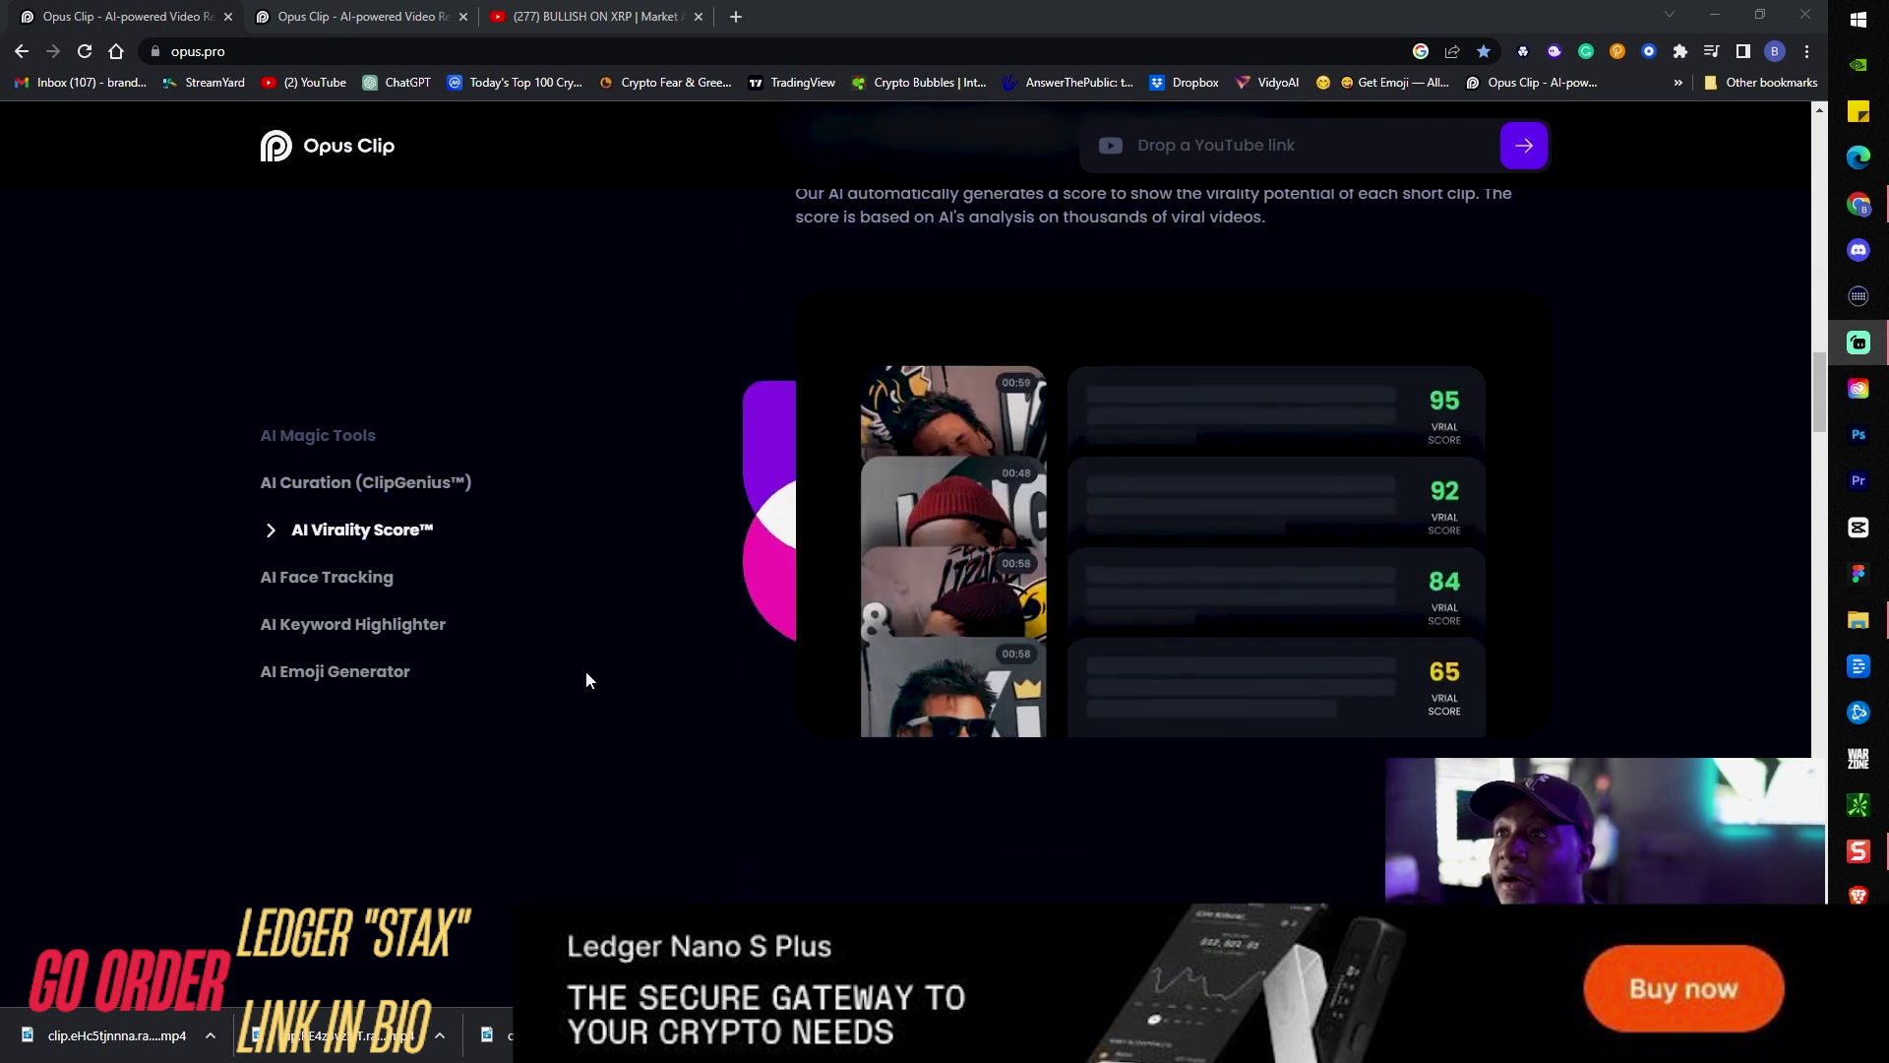
scroll(820, 634, "up", 3)
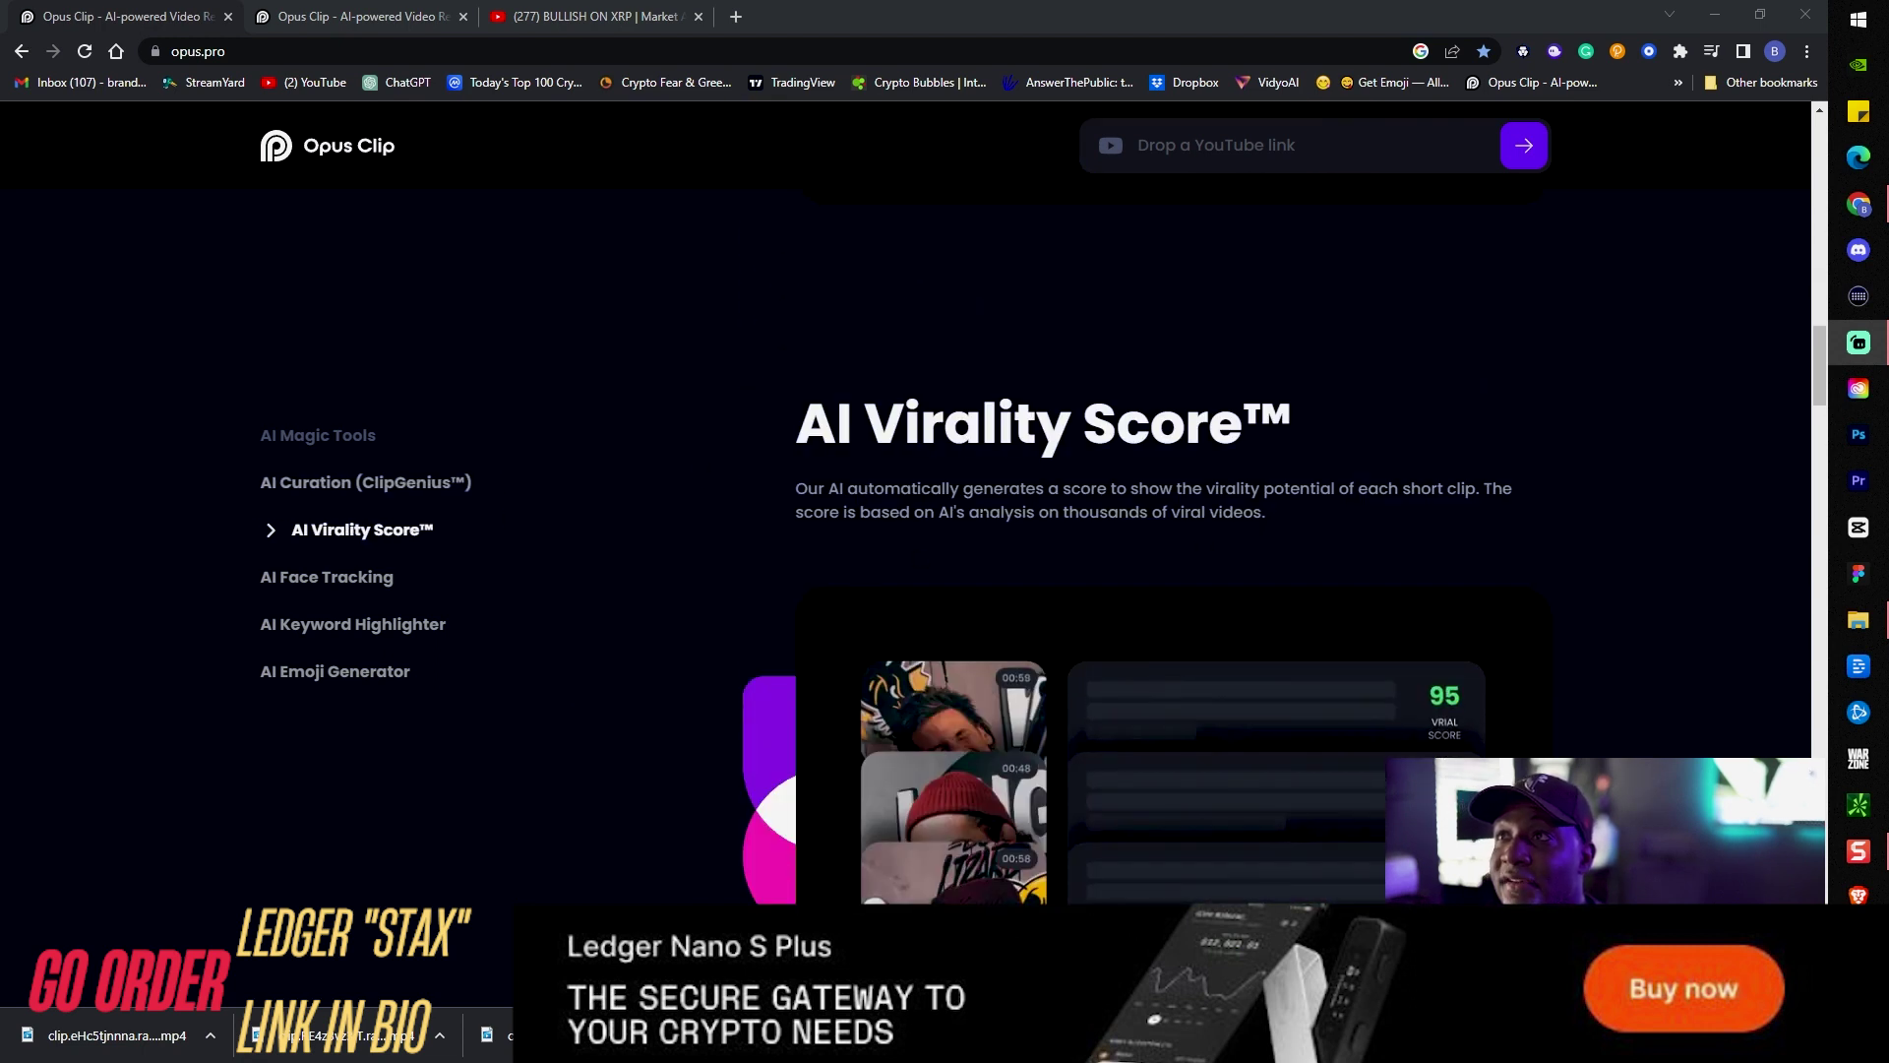
scroll(748, 561, "down", 2)
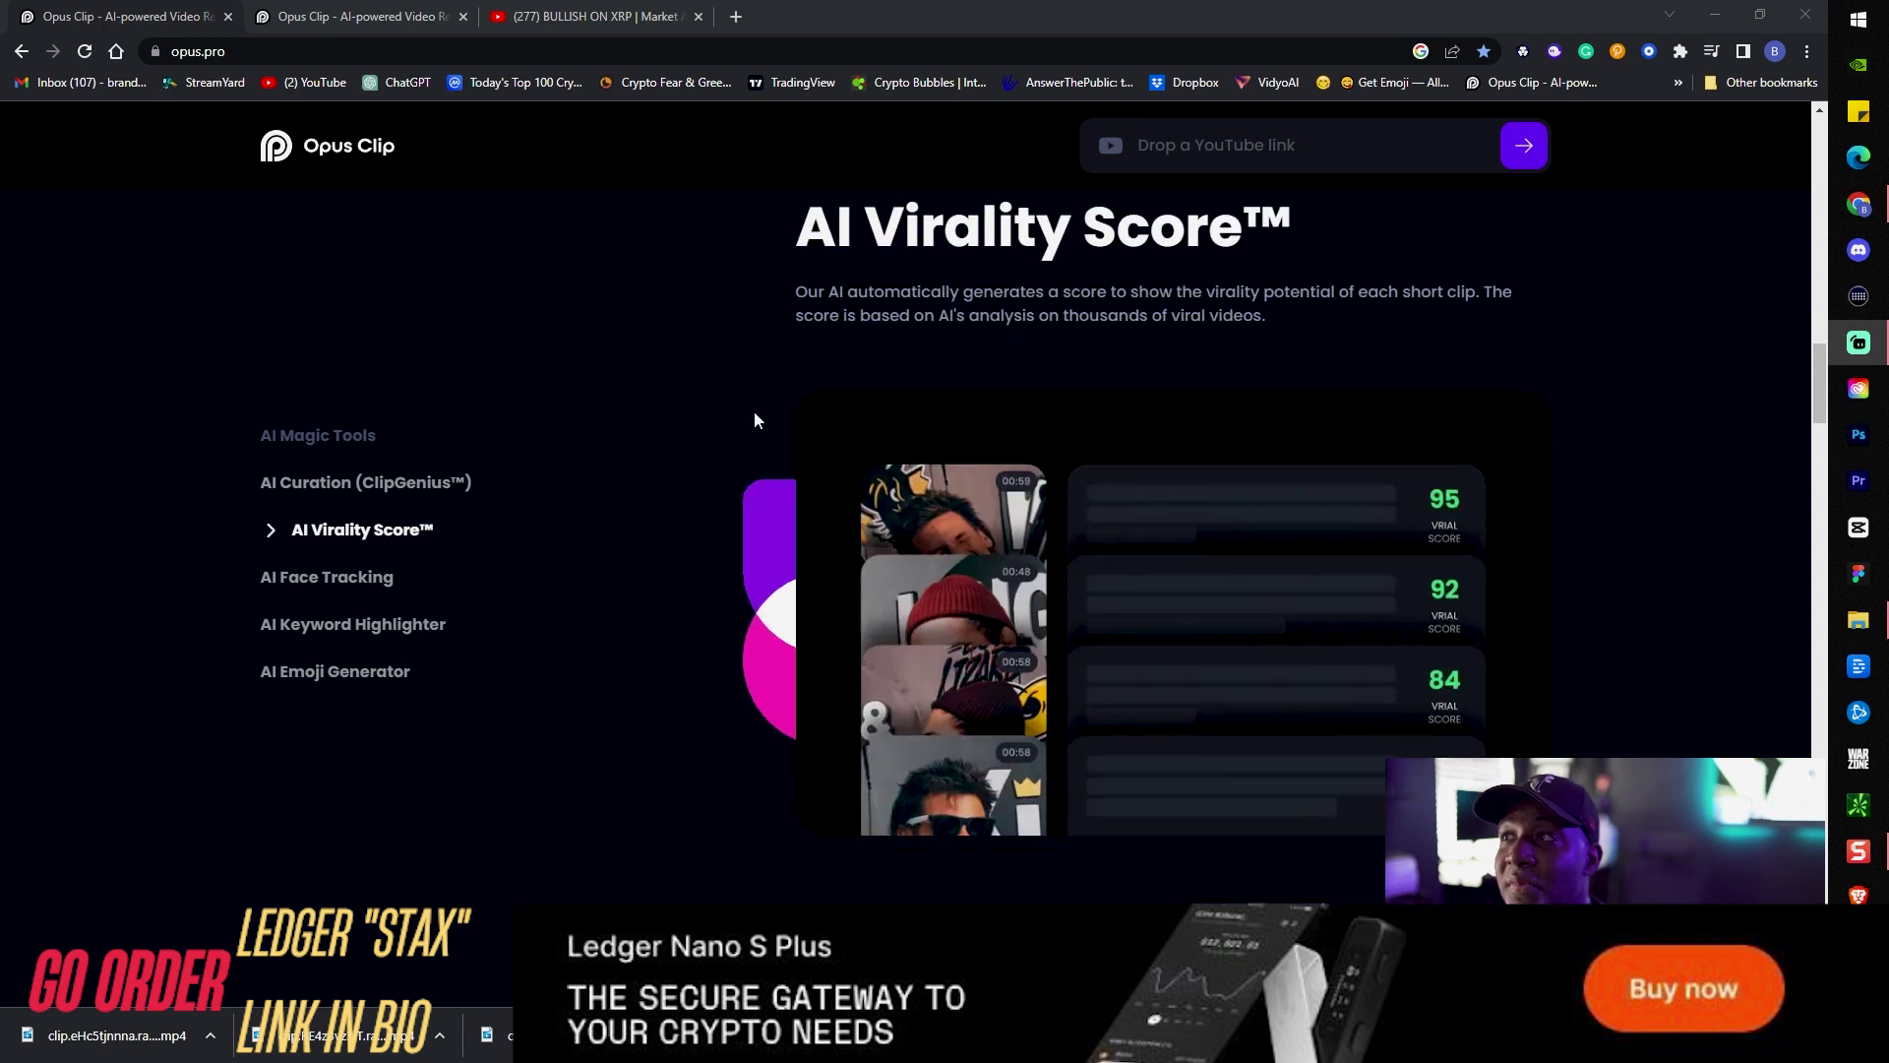
scroll(712, 492, "down", 5)
scroll(696, 512, "down", 5)
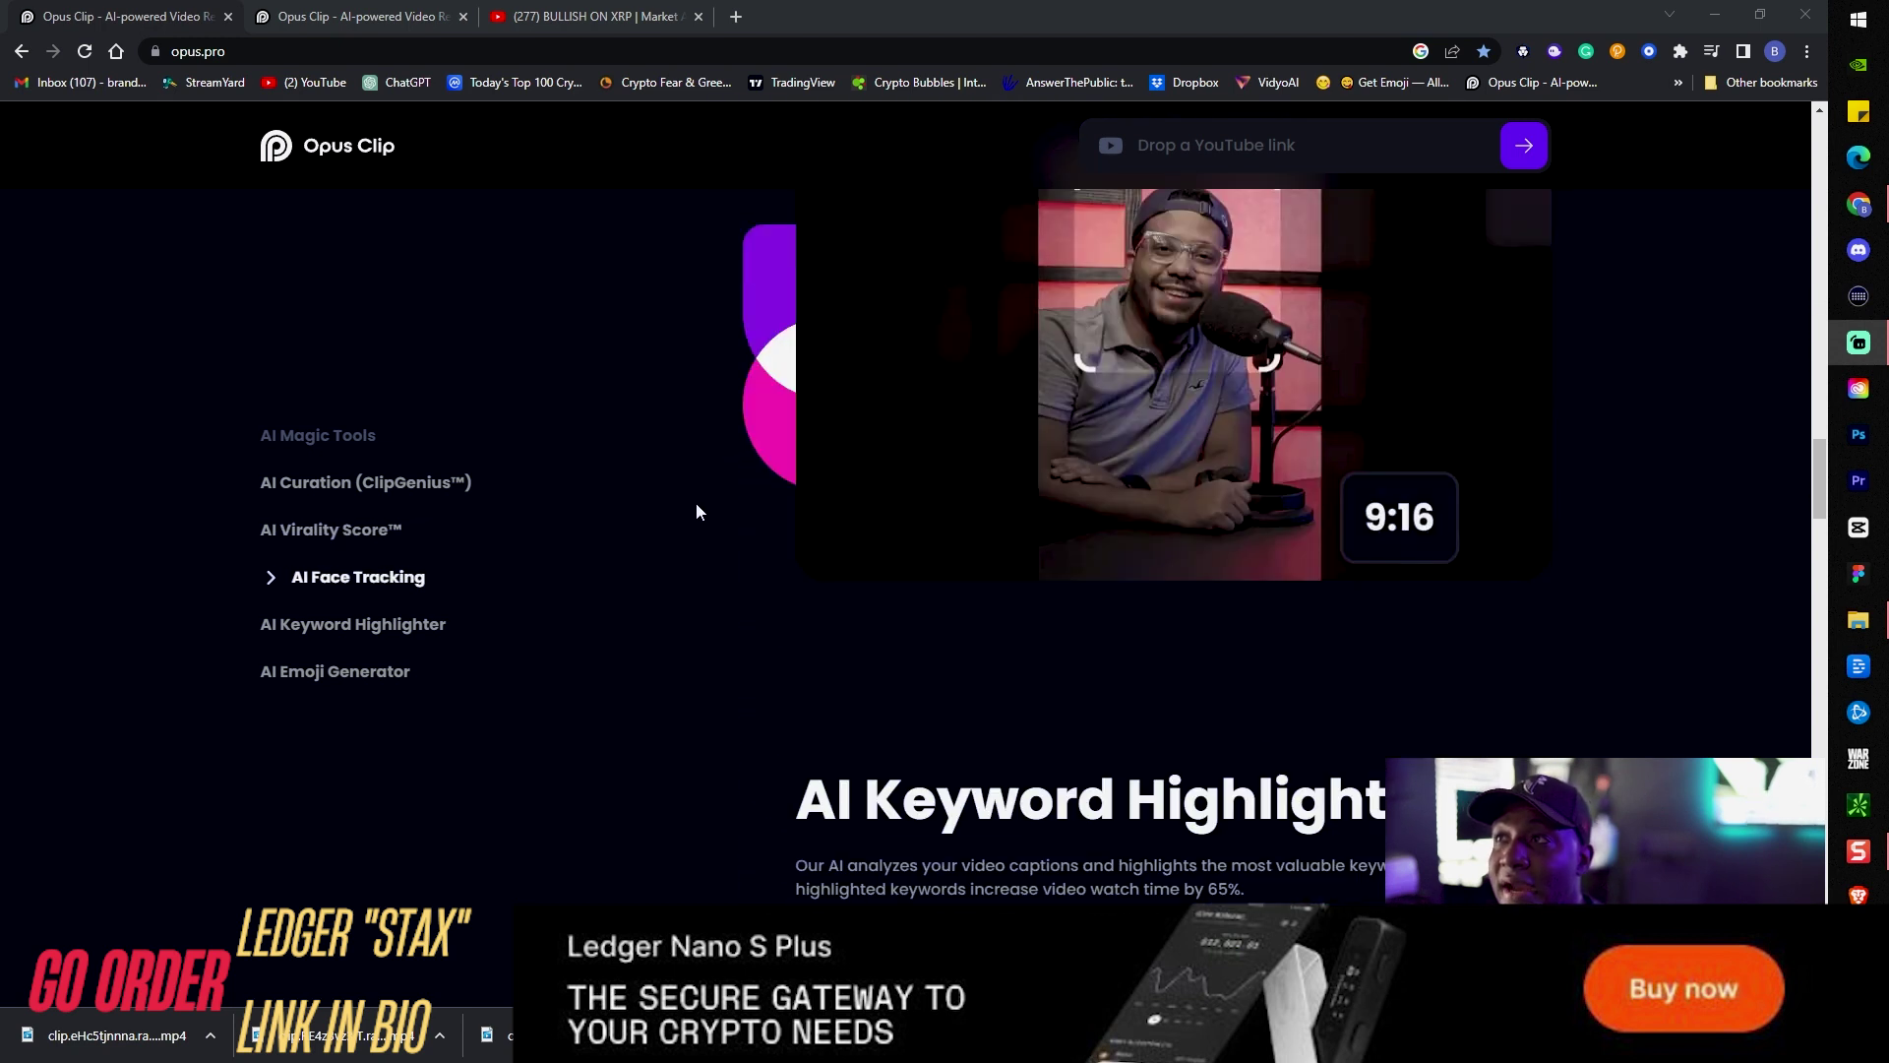
scroll(694, 500, "down", 4)
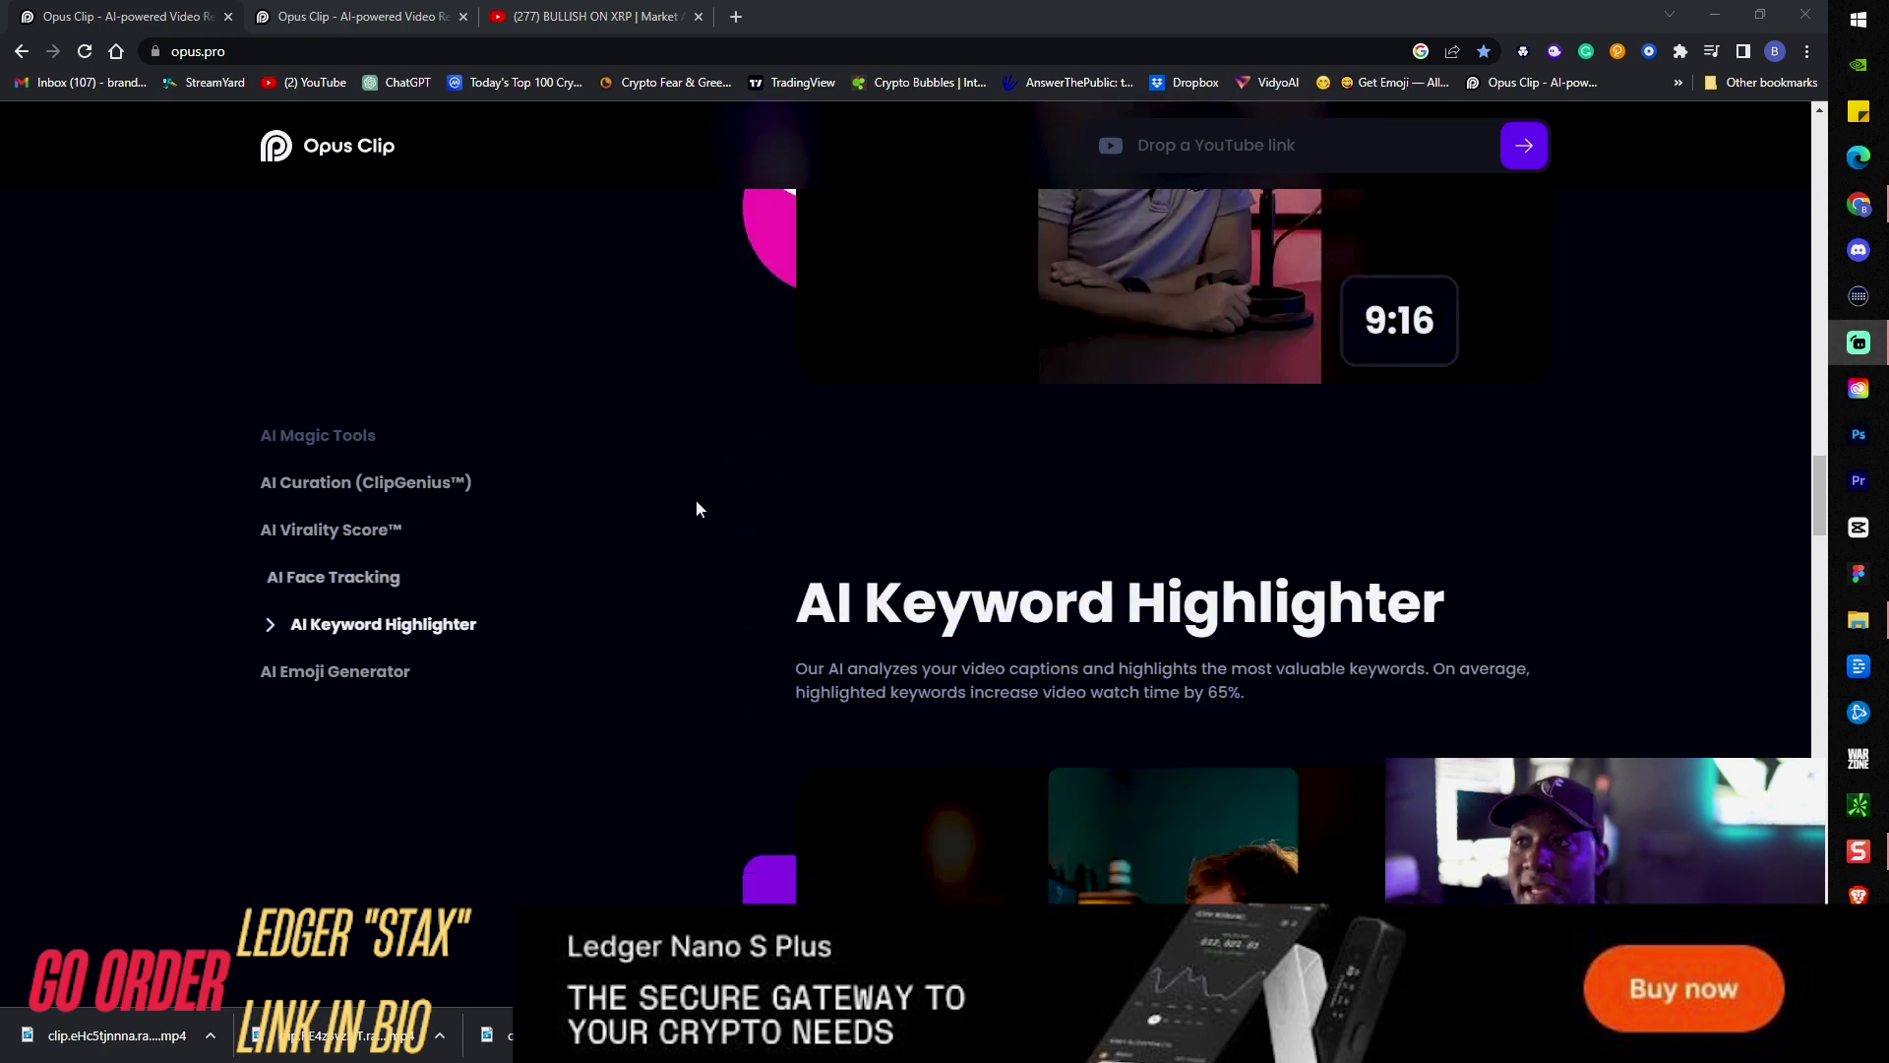
scroll(693, 500, "down", 2)
scroll(693, 510, "down", 6)
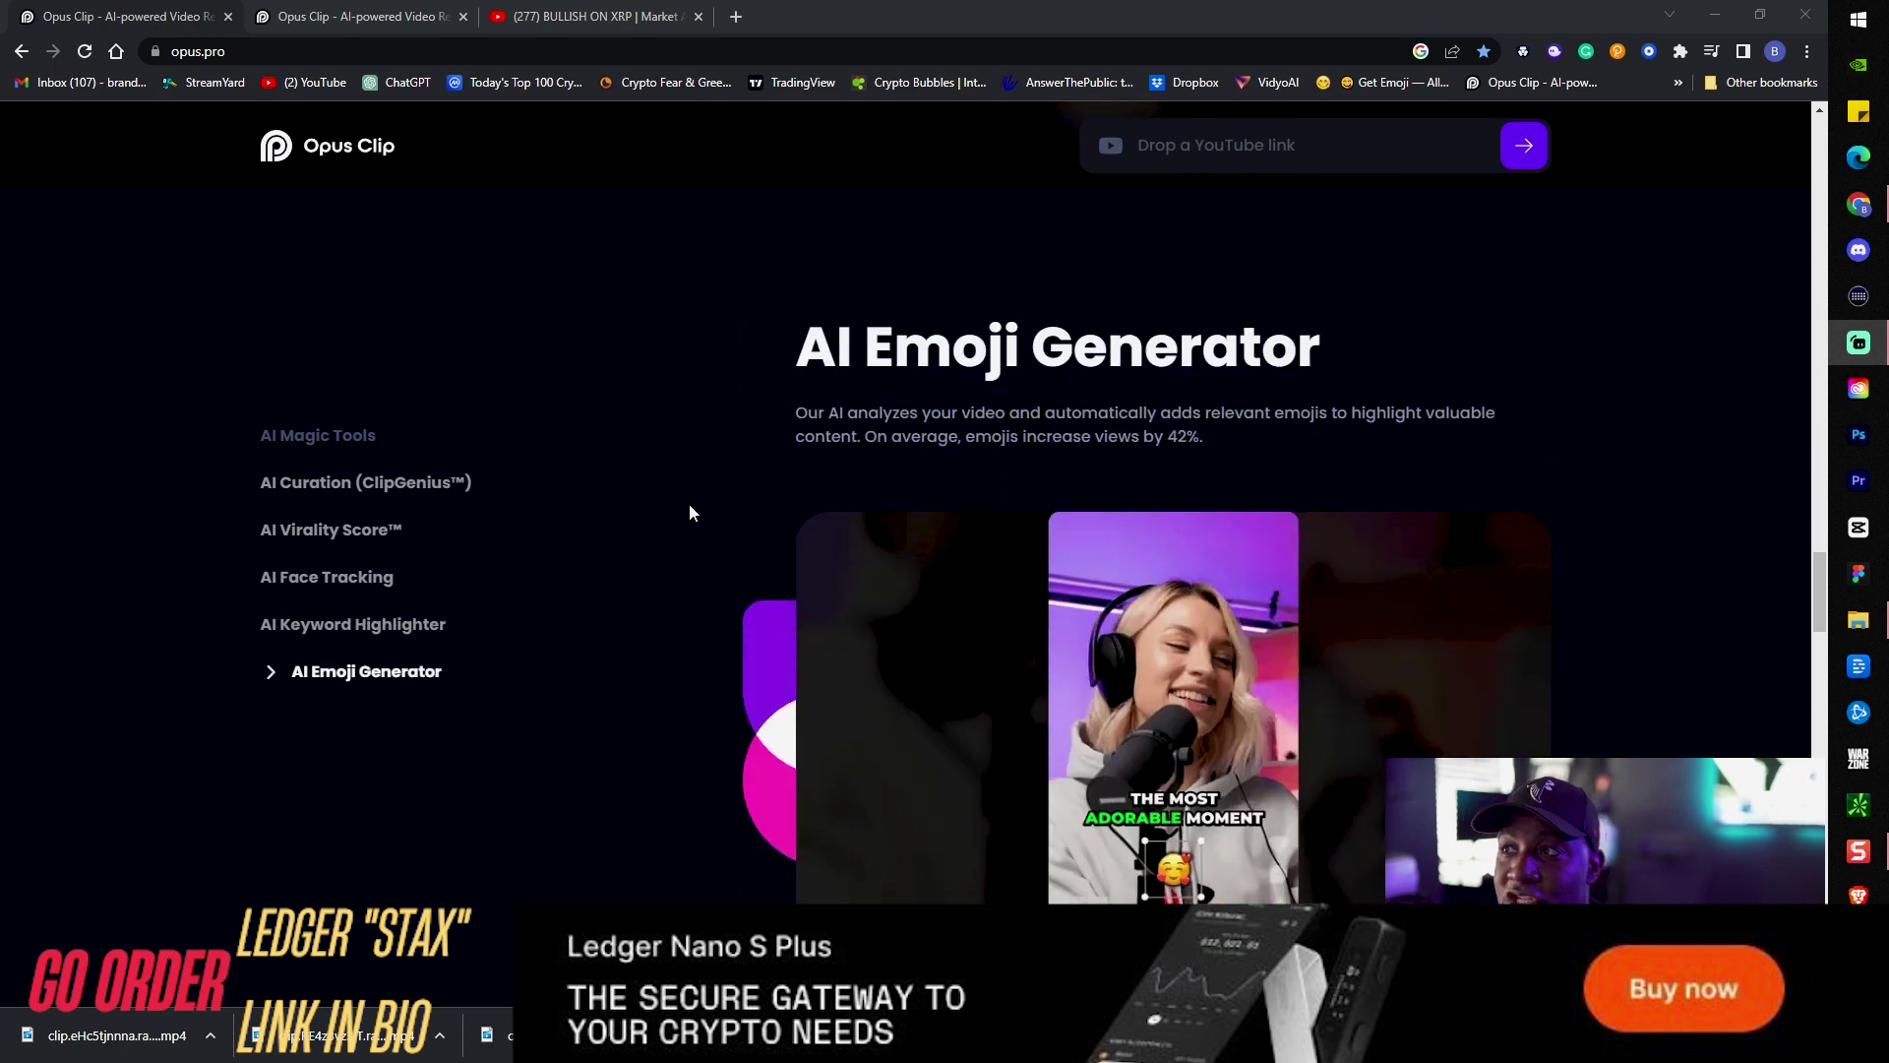
scroll(689, 511, "down", 6)
scroll(666, 537, "down", 3)
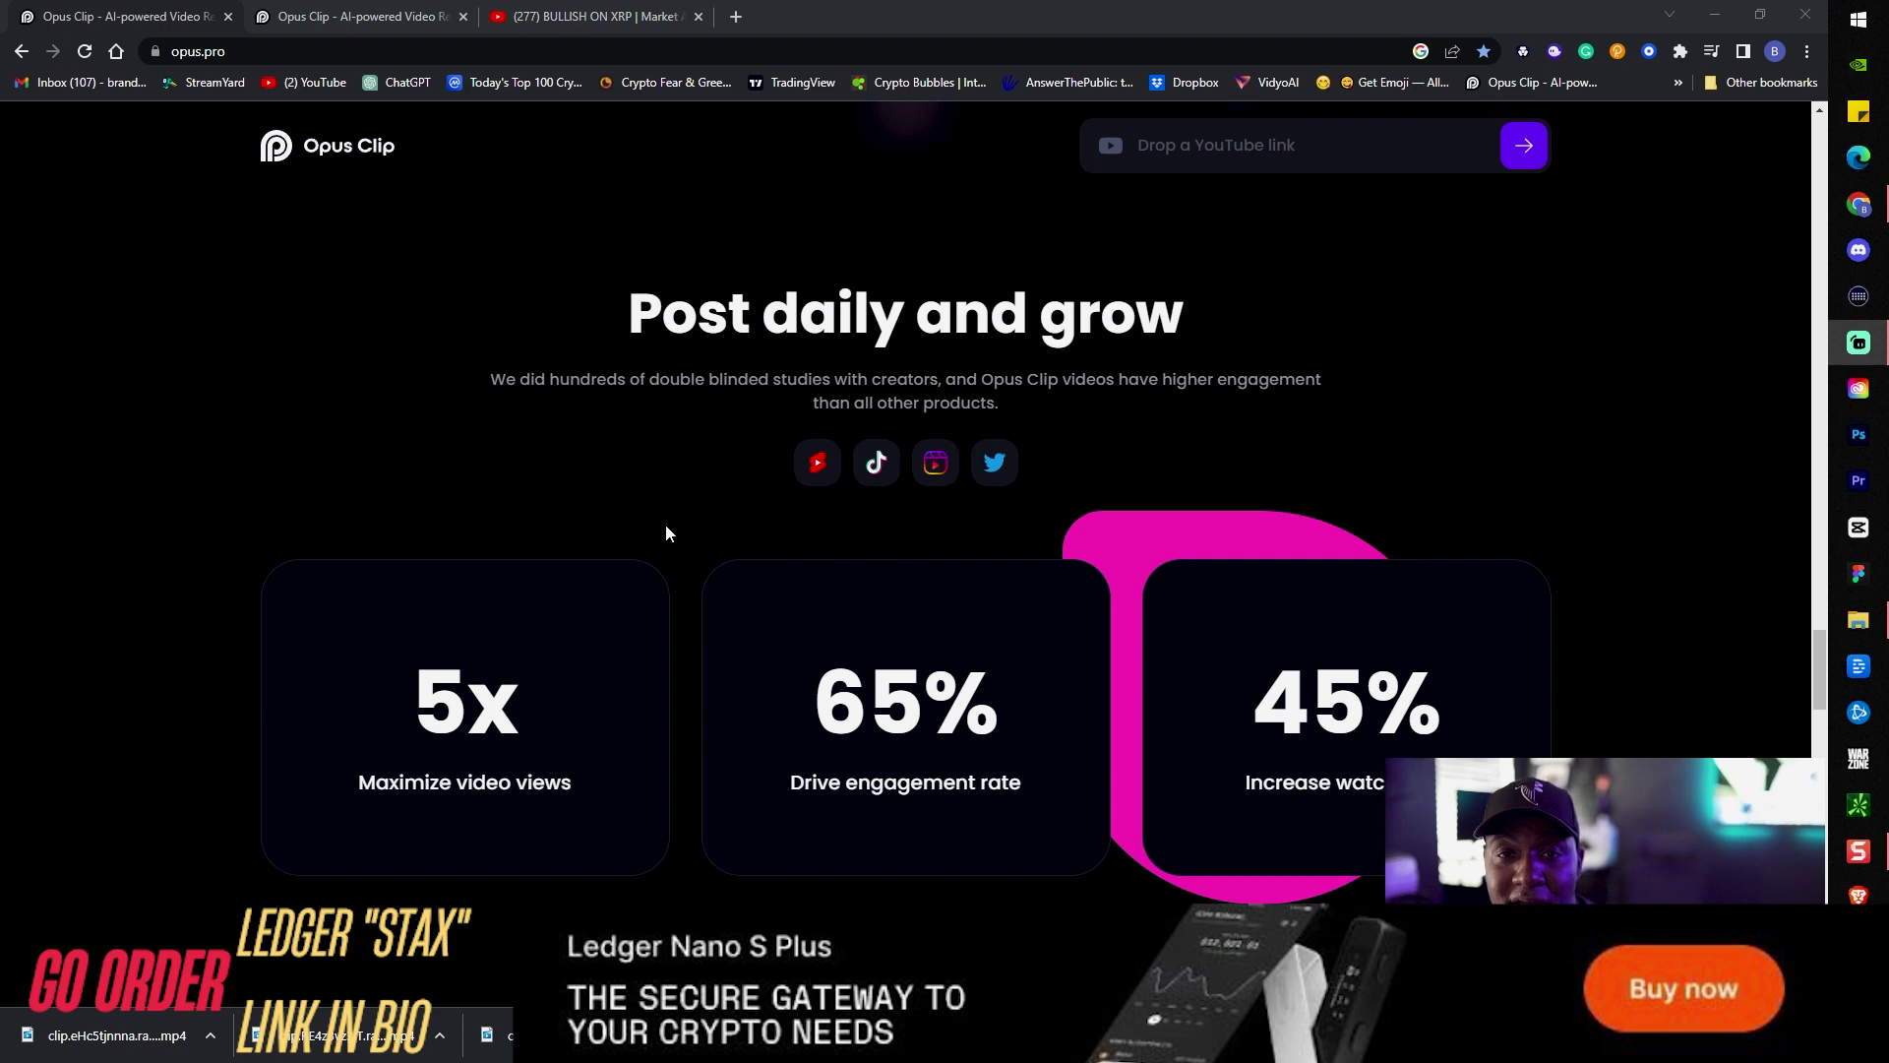
scroll(665, 533, "down", 10)
scroll(659, 545, "up", 18)
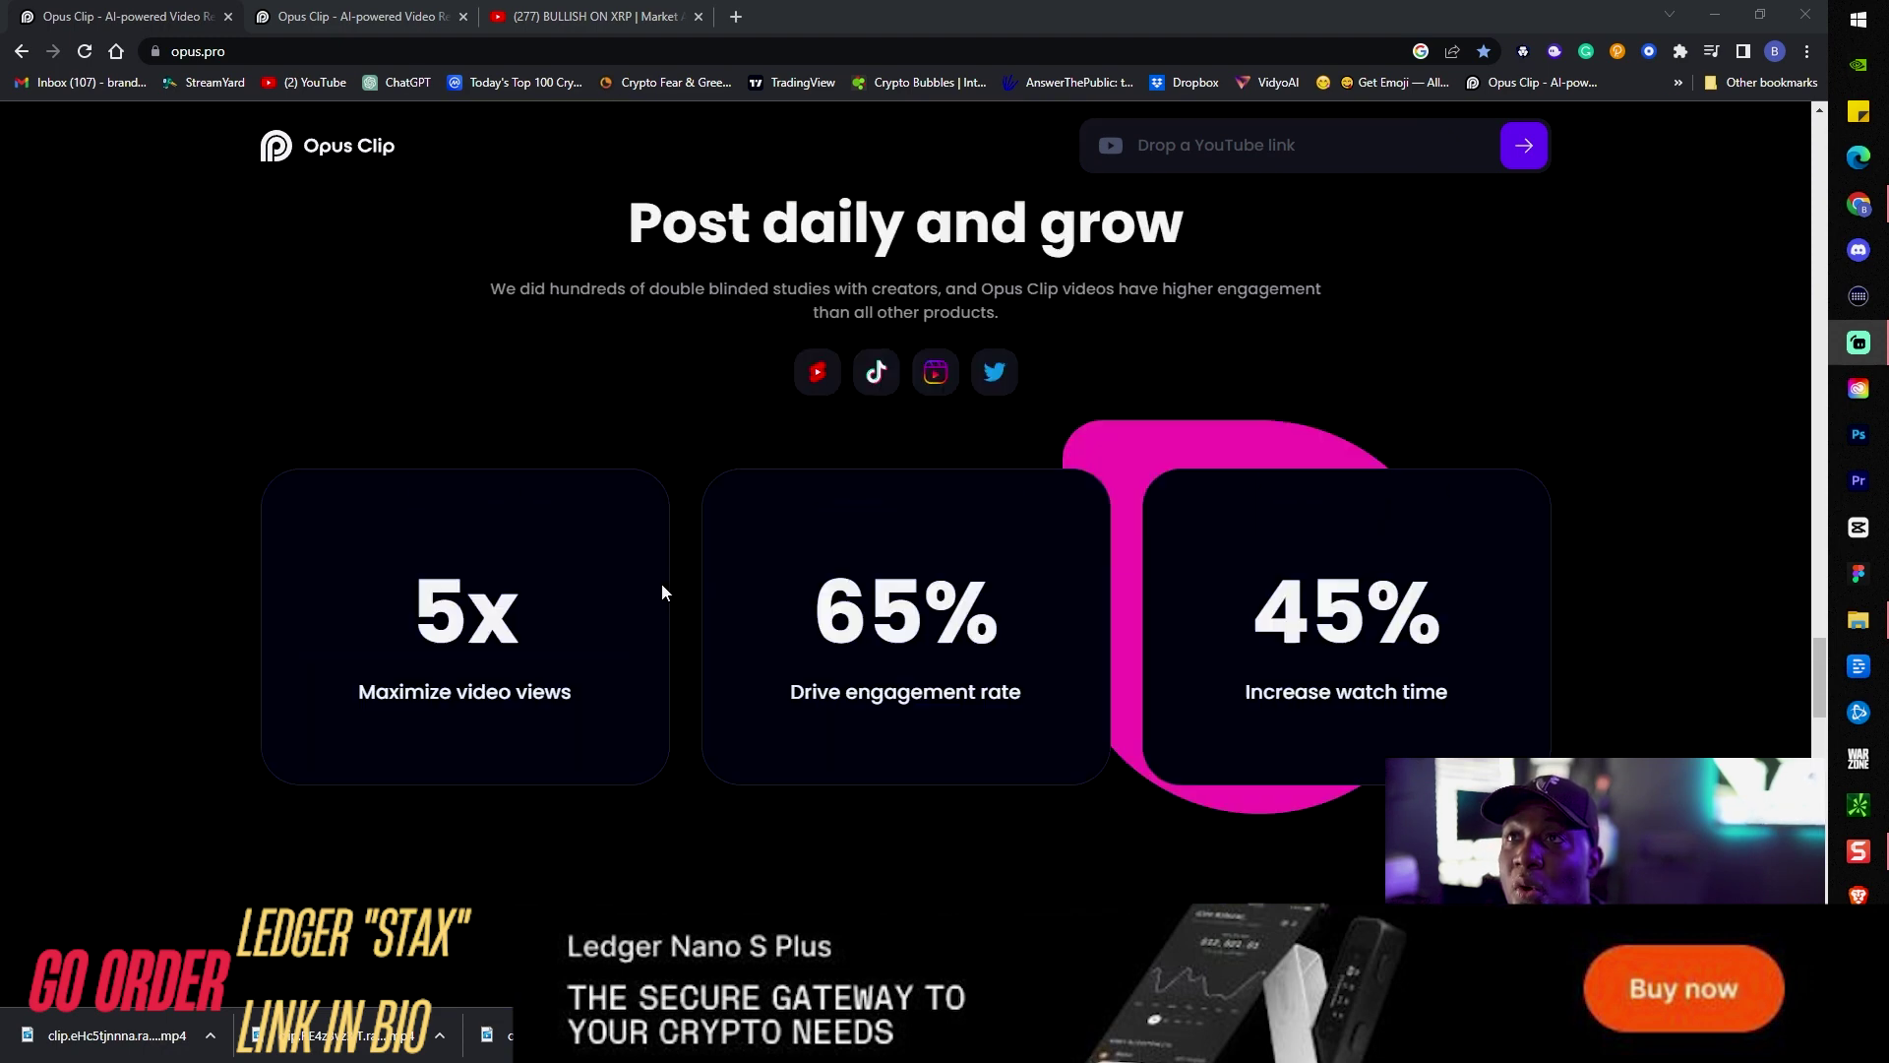
scroll(614, 427, "up", 15)
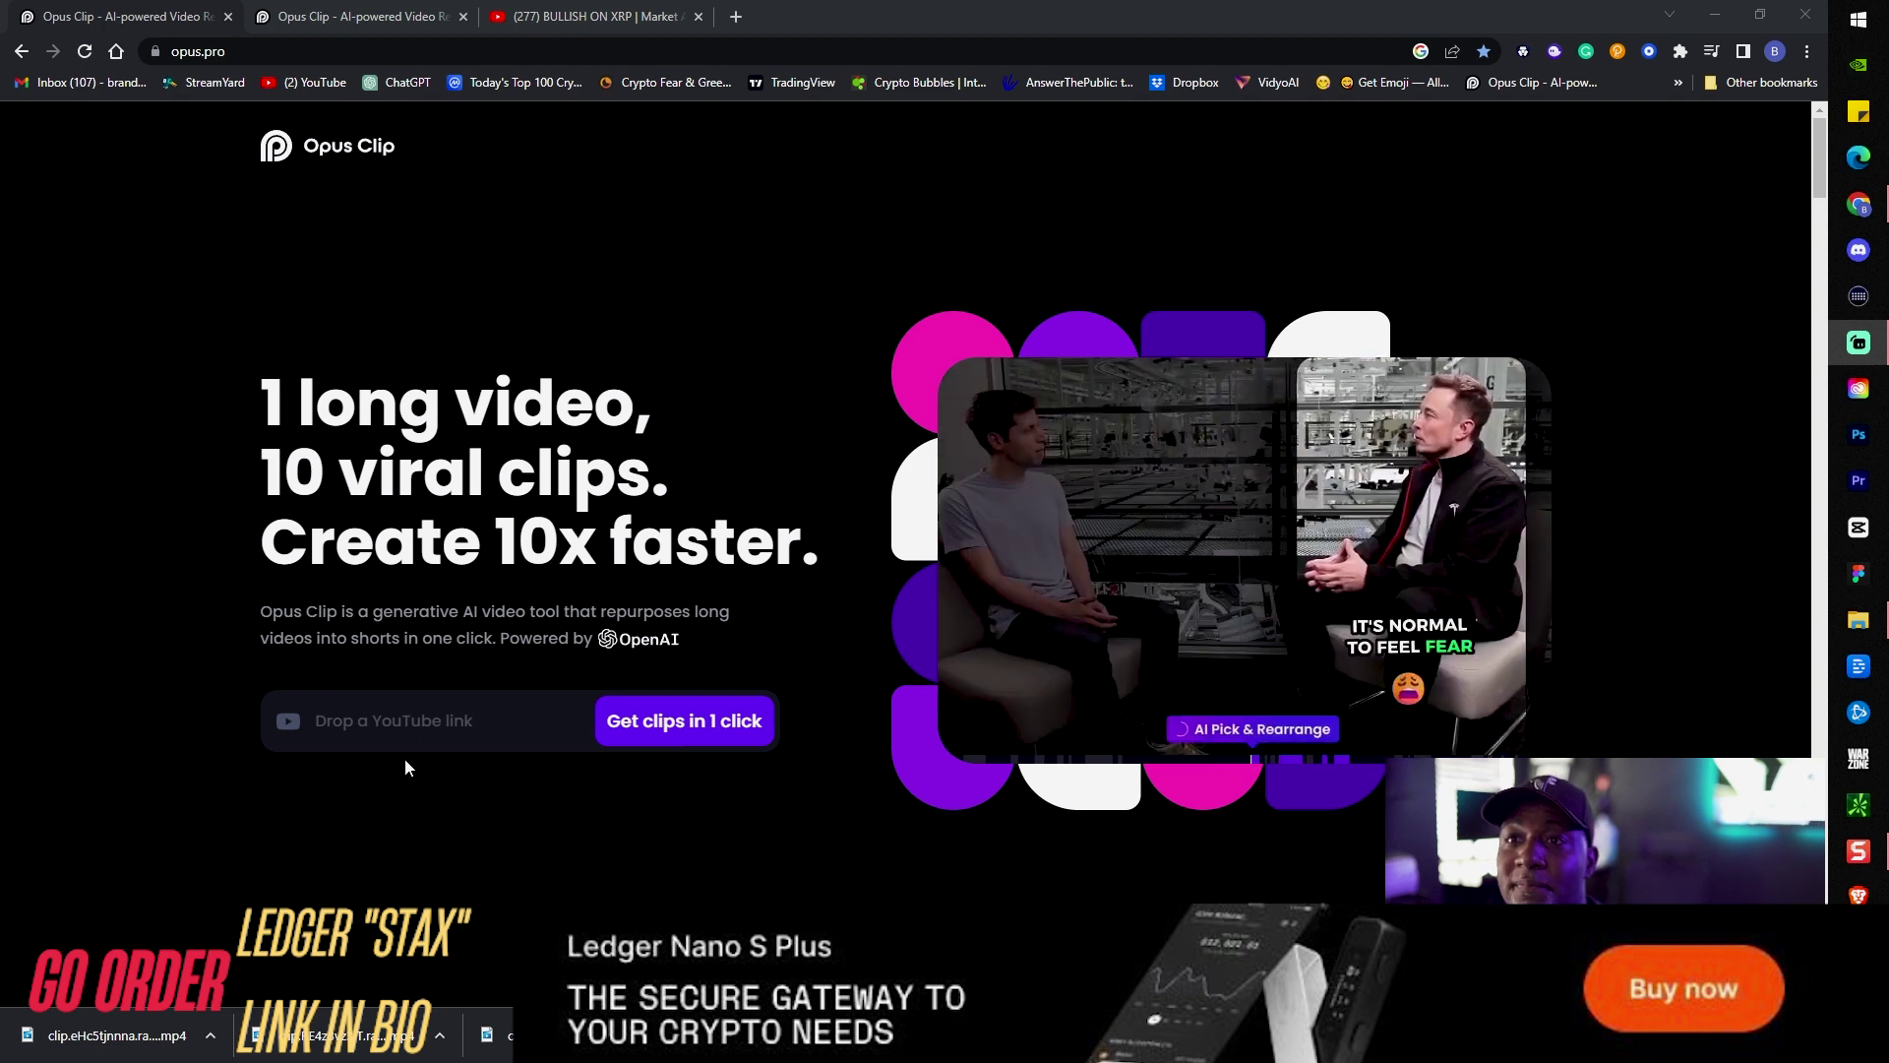
- Copy the BULLISH ON XRP video's YouTube URL, paste it into Opus Clip and generate clips
key("ctrl+shift+Tab")
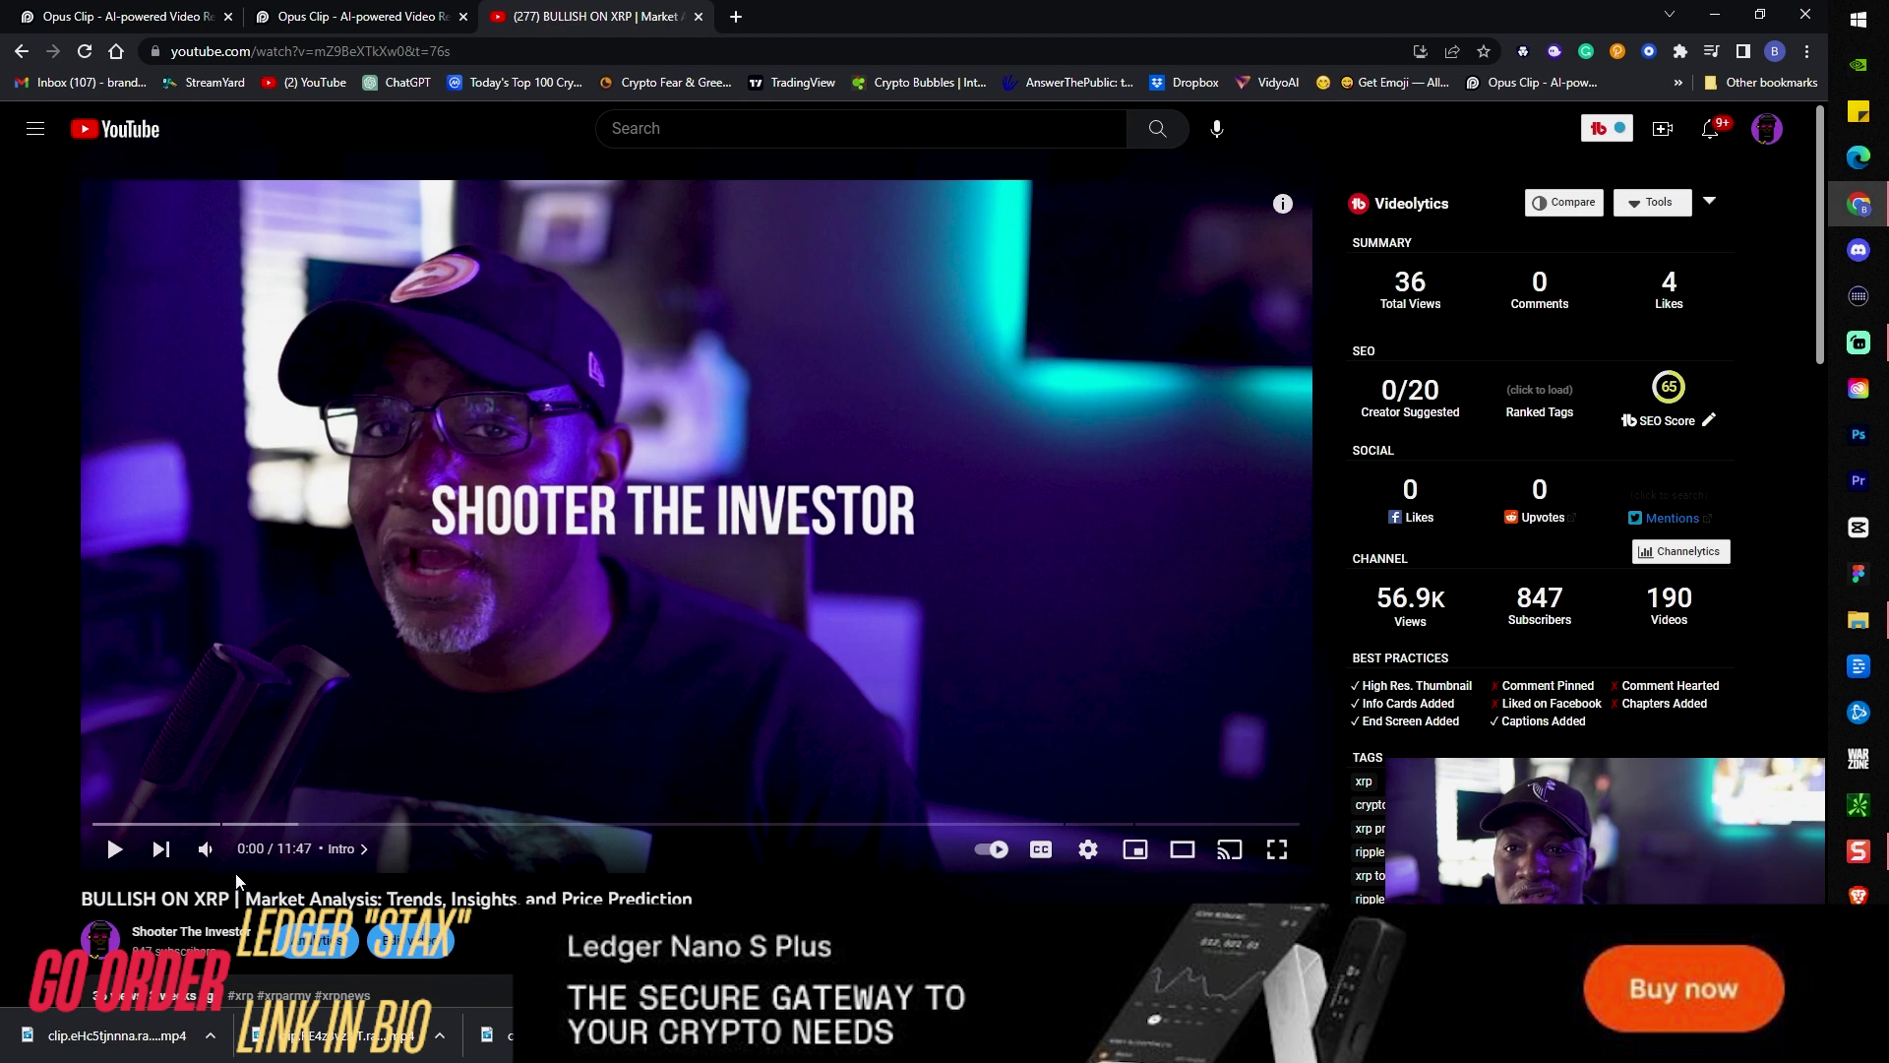
left_click(411, 56)
key("ctrl+c")
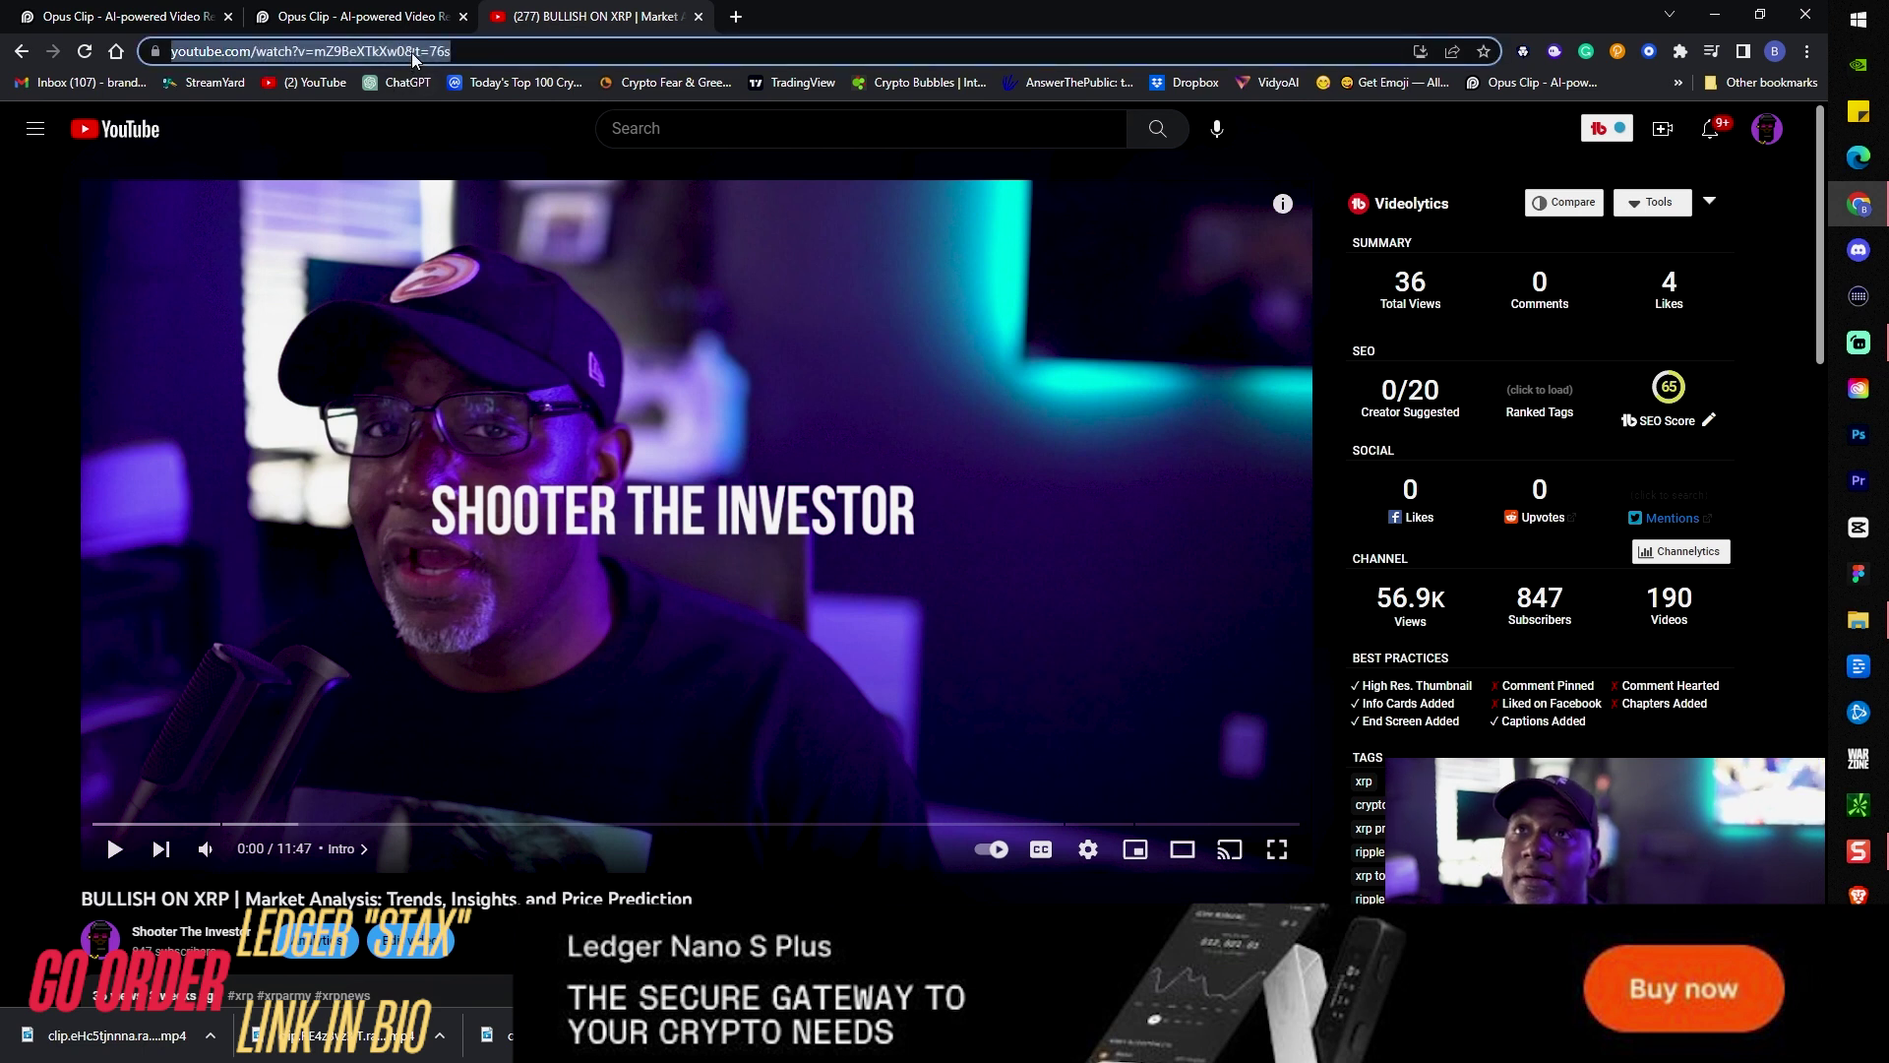
left_click(137, 22)
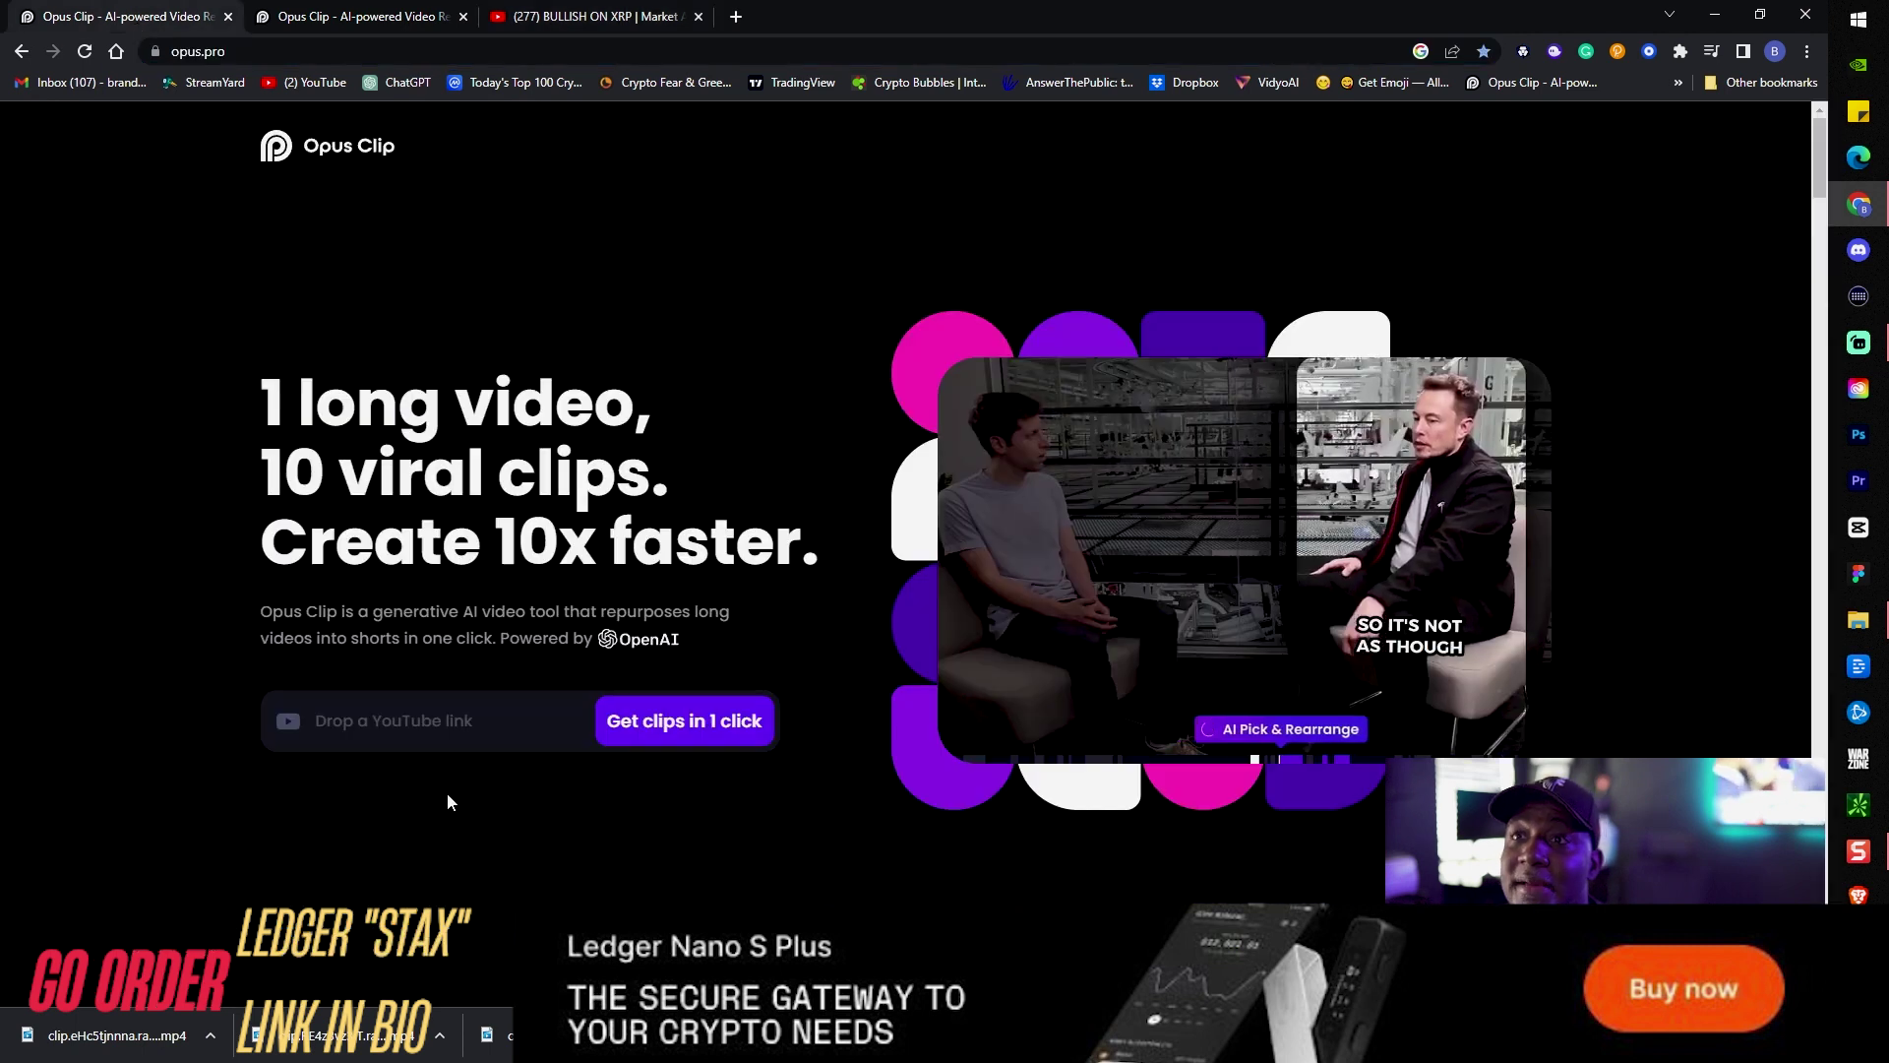
left_click(433, 721)
key("ctrl+v")
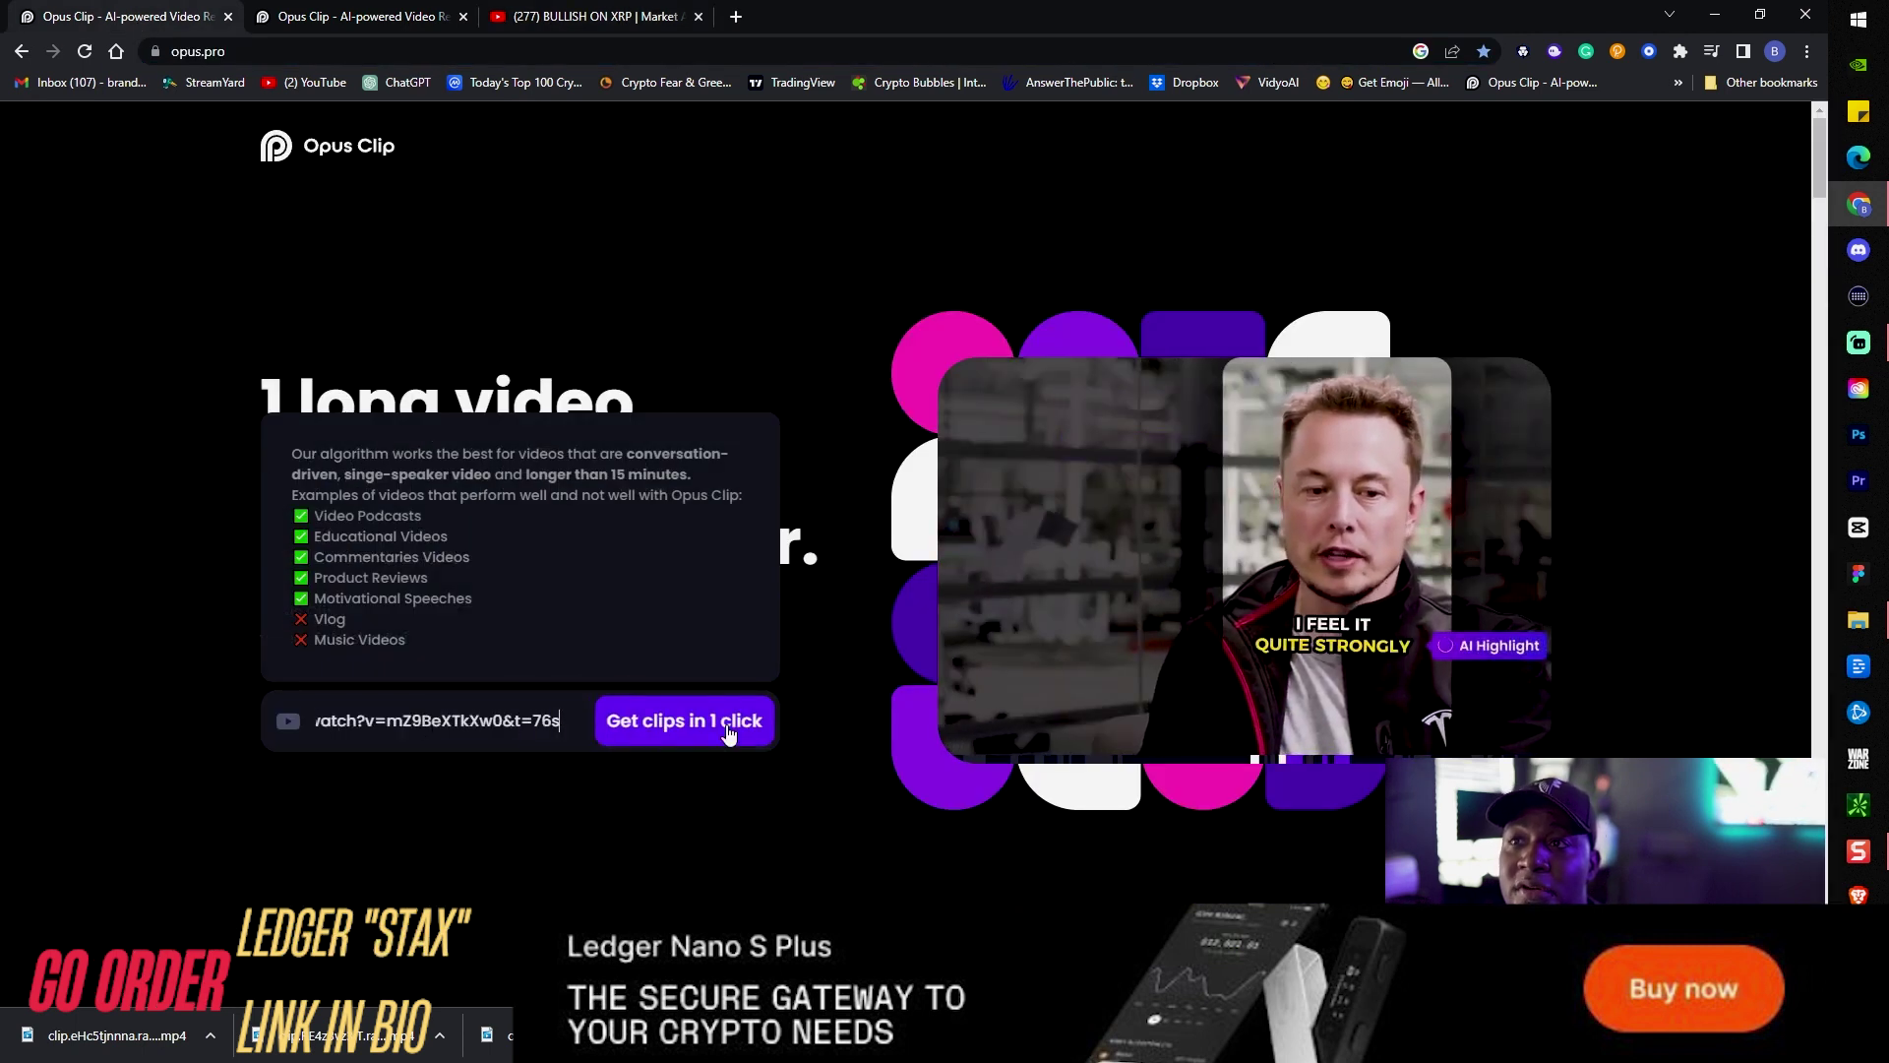
left_click(699, 730)
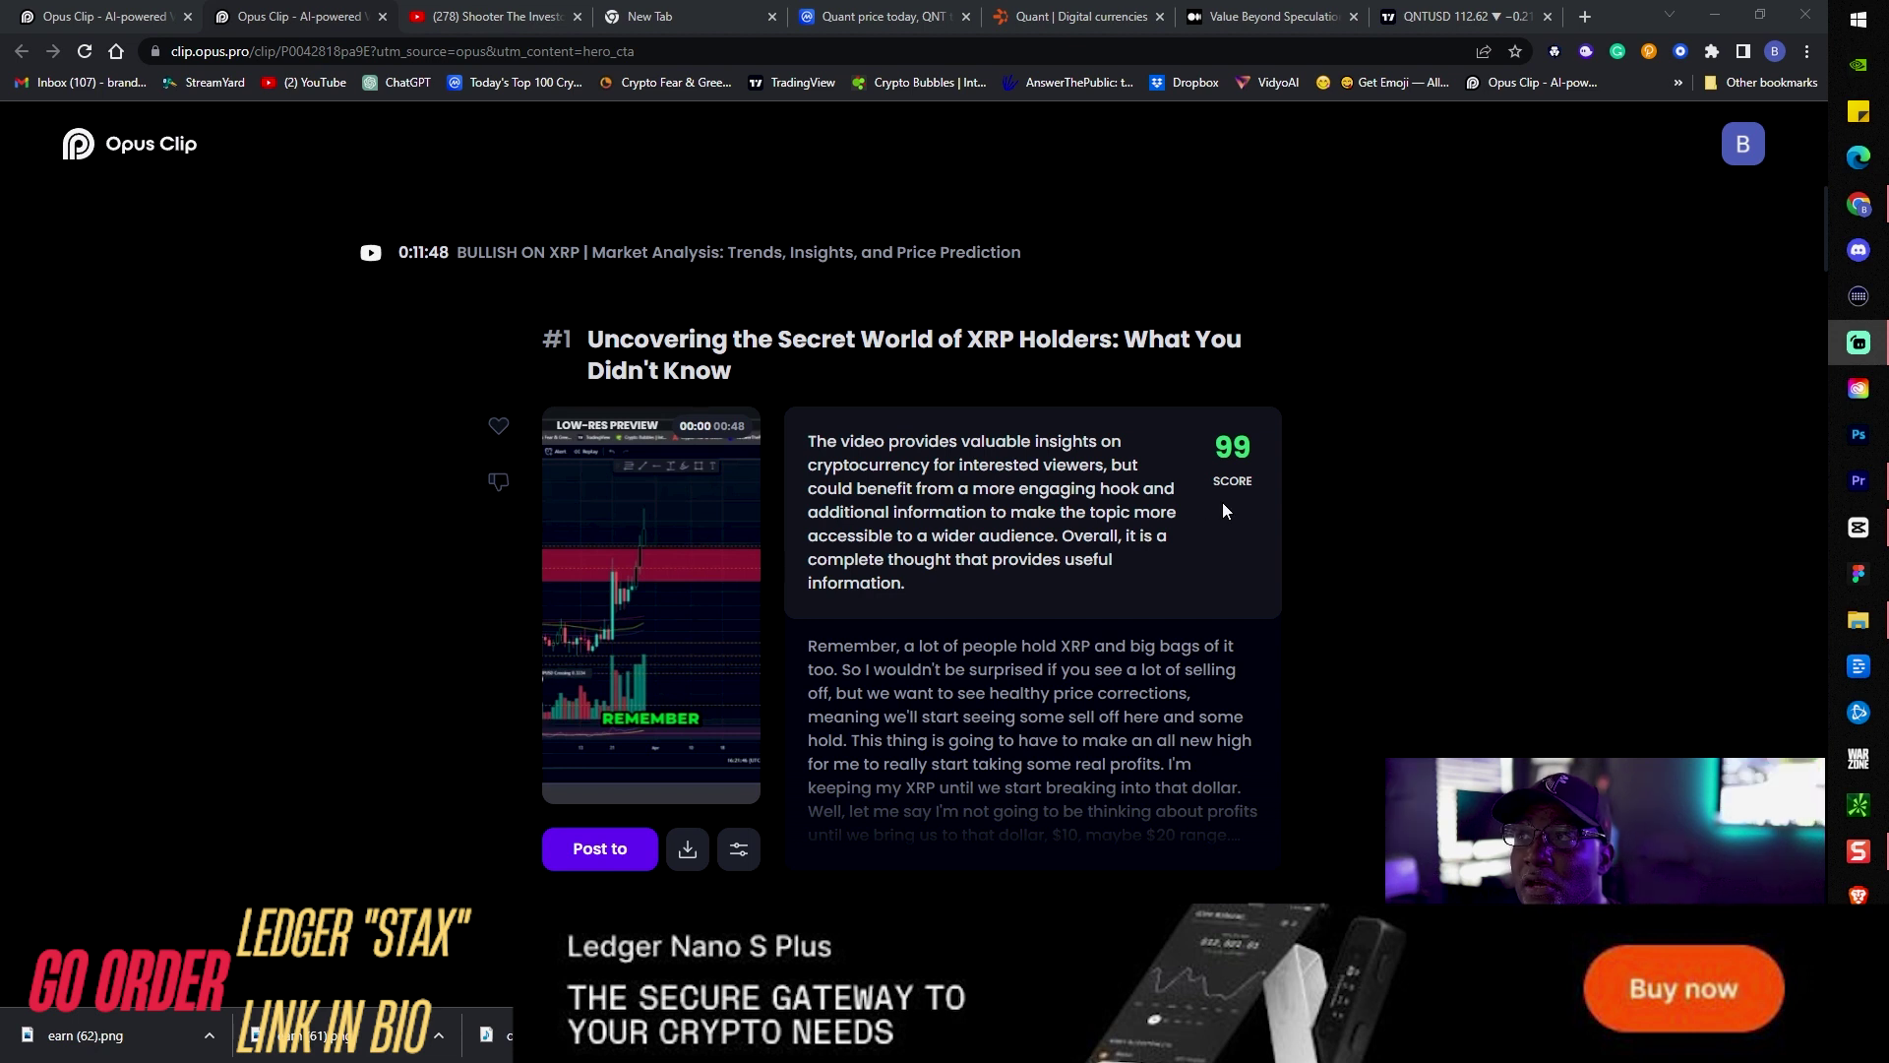
- Open clip #1, 'Uncovering the Secret World of XRP Holders', scoring 99
mouse_move(1237, 459)
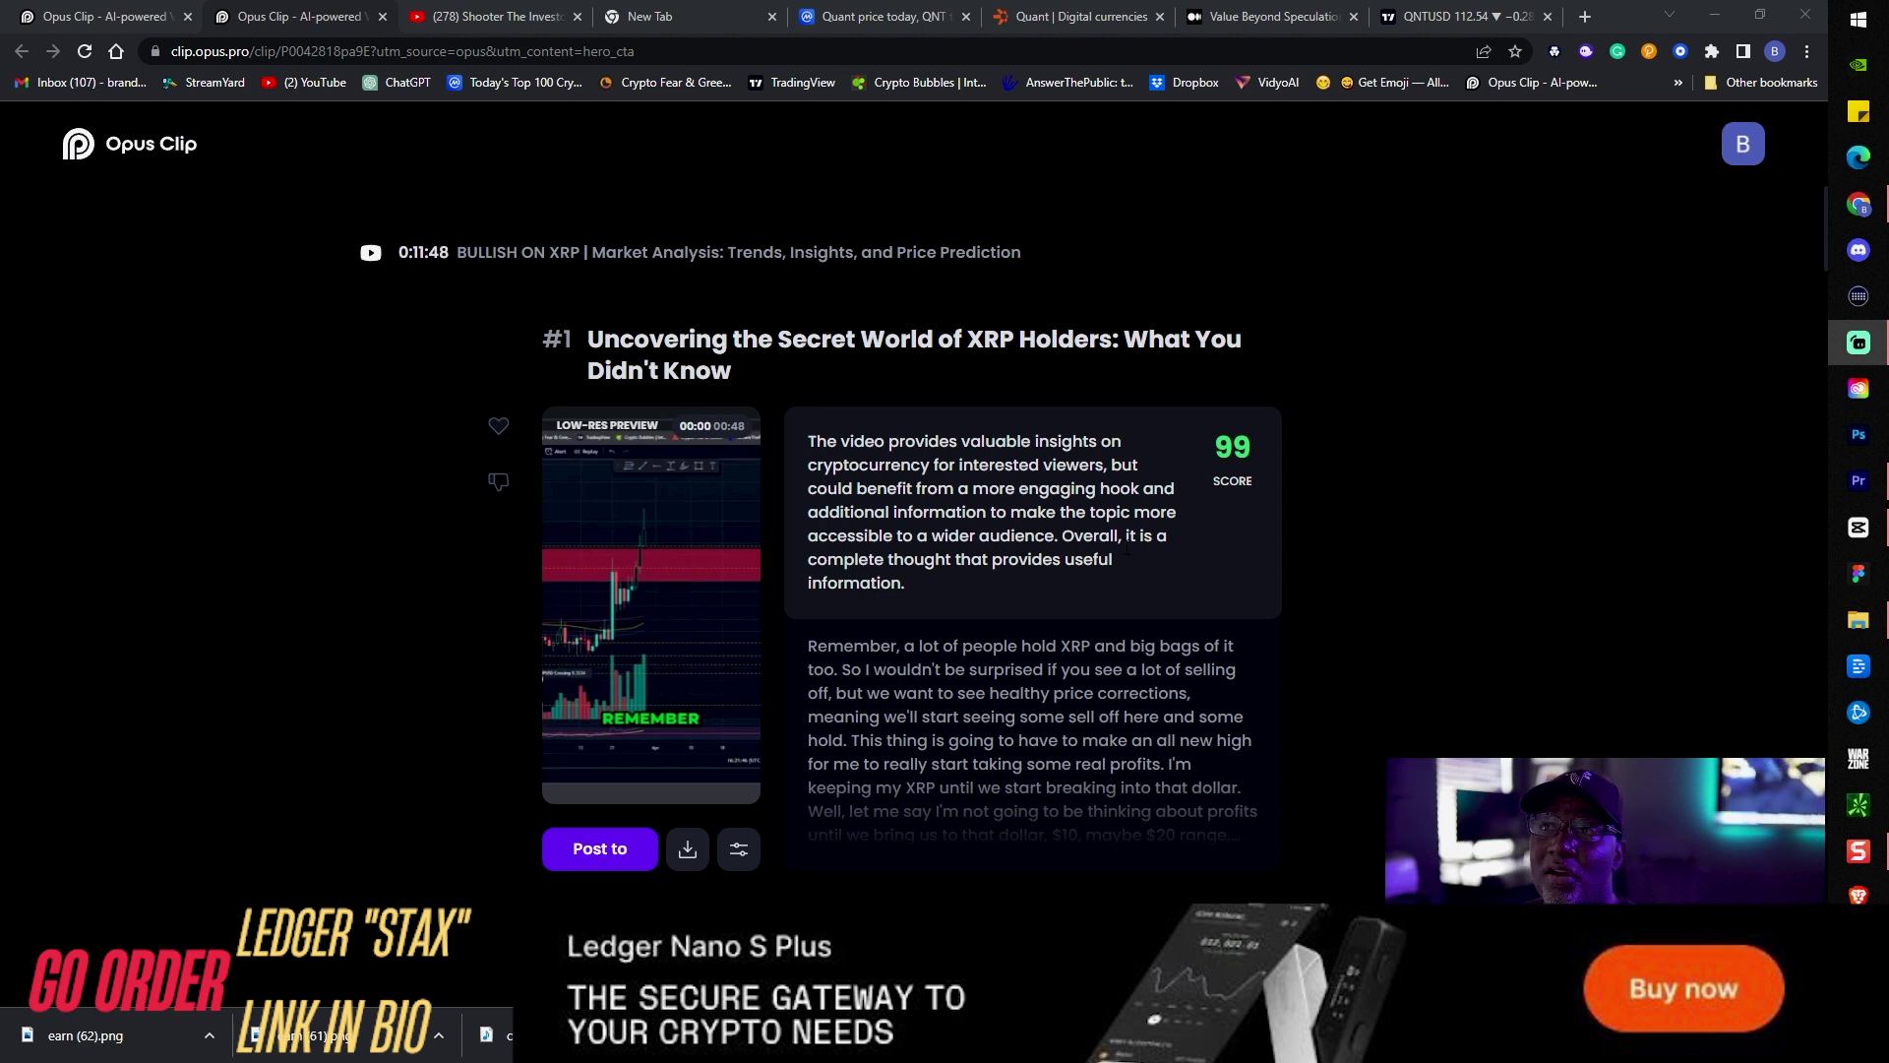
mouse_move(694, 519)
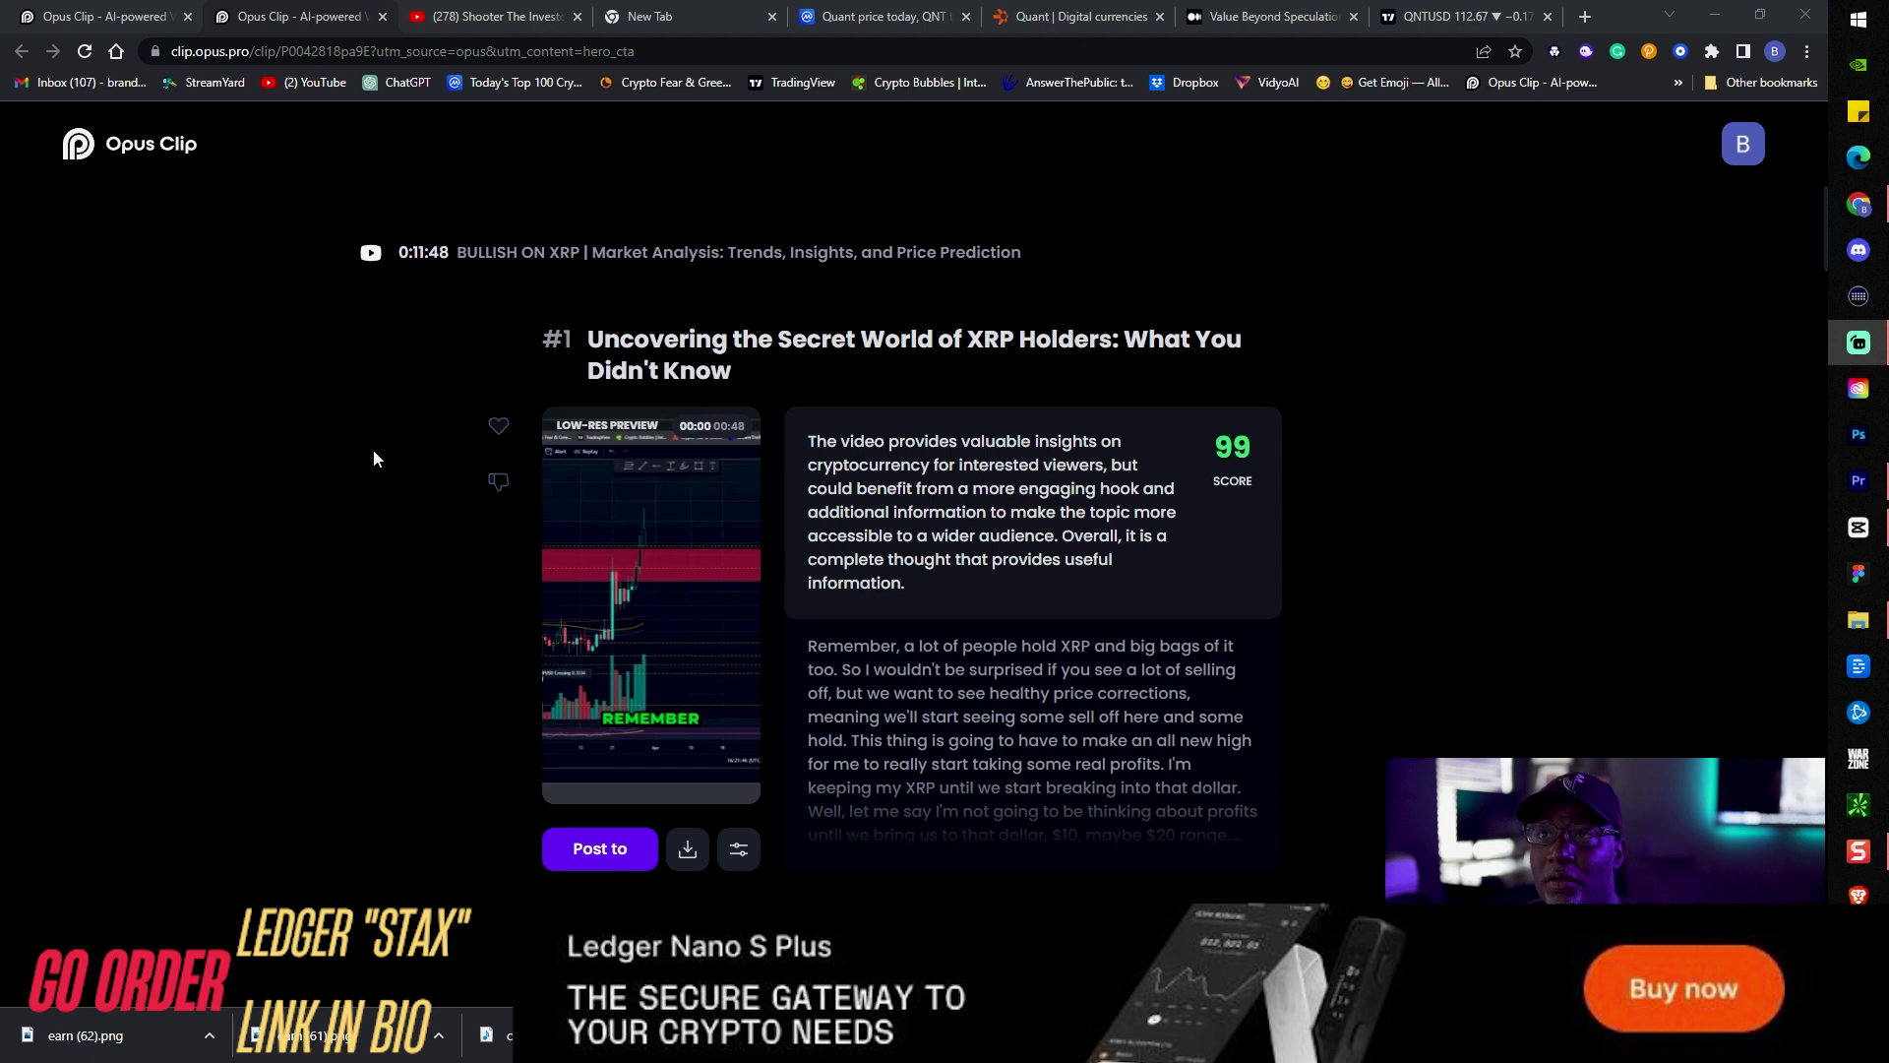
mouse_move(561, 429)
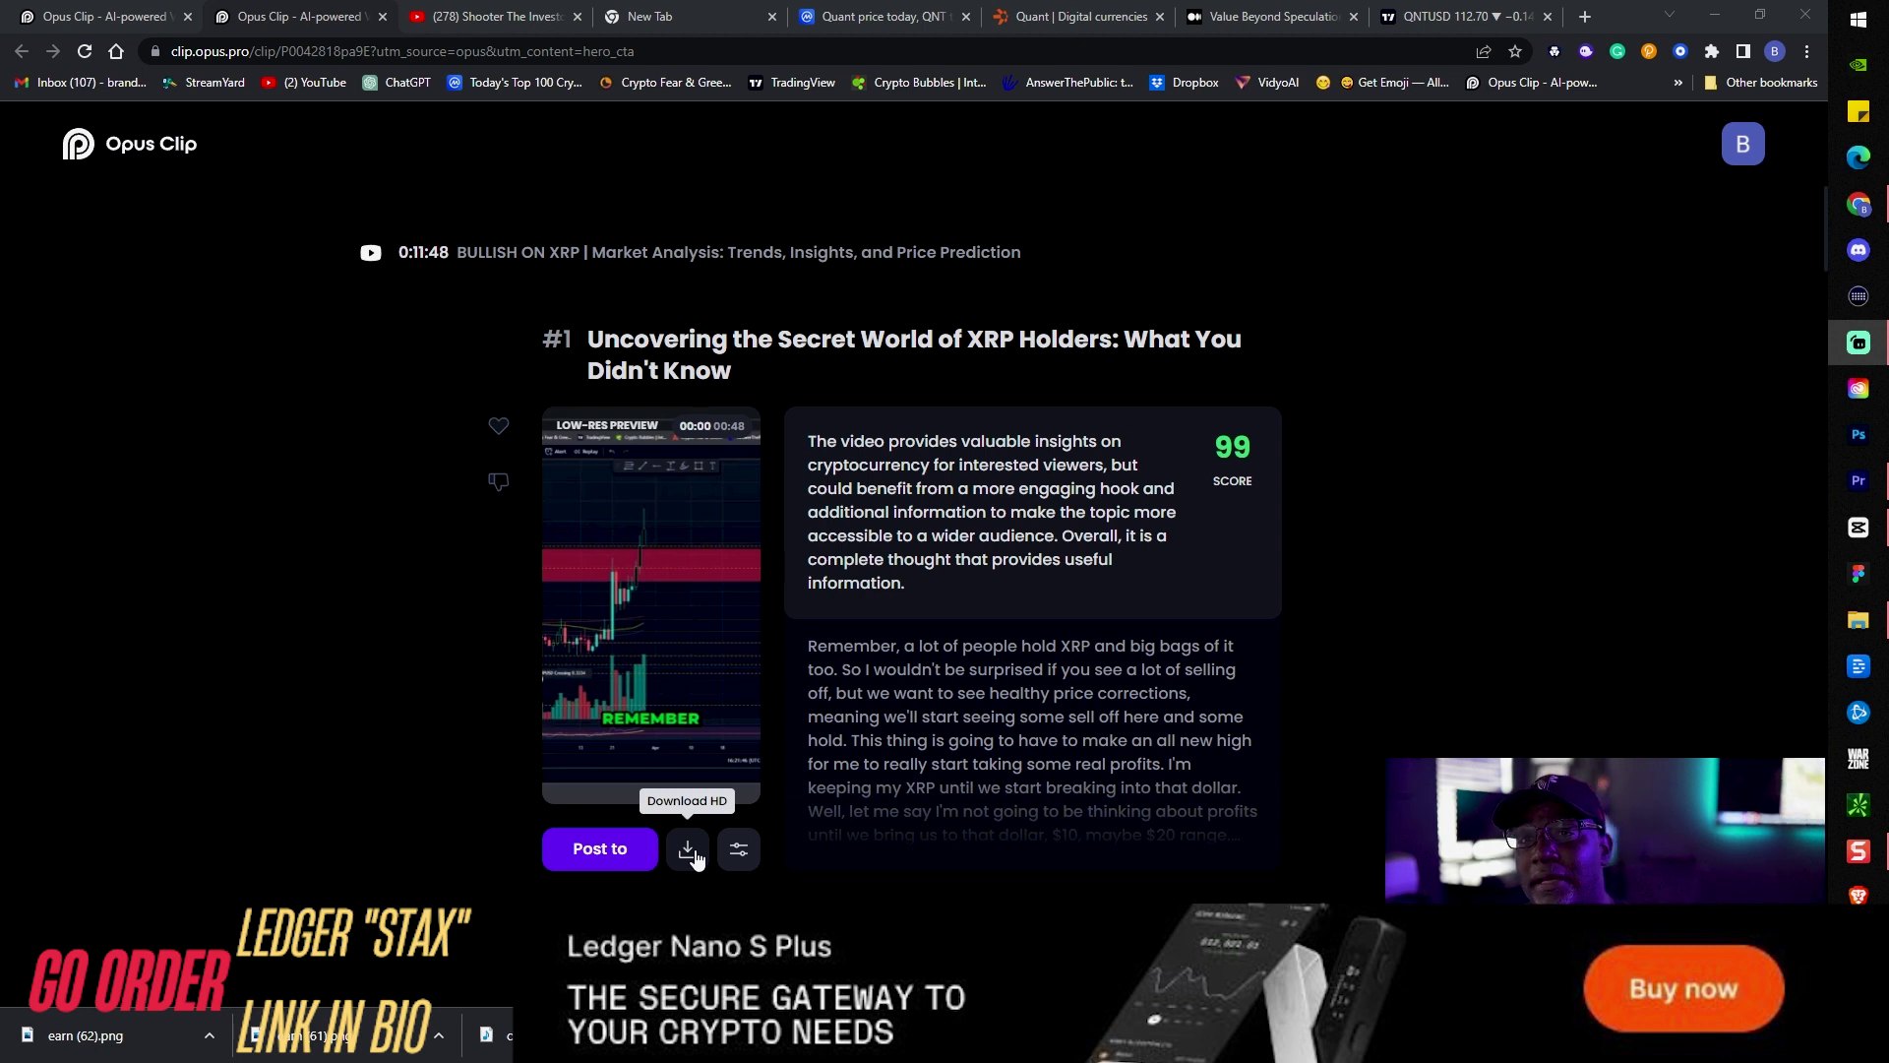
- Open the top XRP clip in the editor and play its preview
left_click(741, 852)
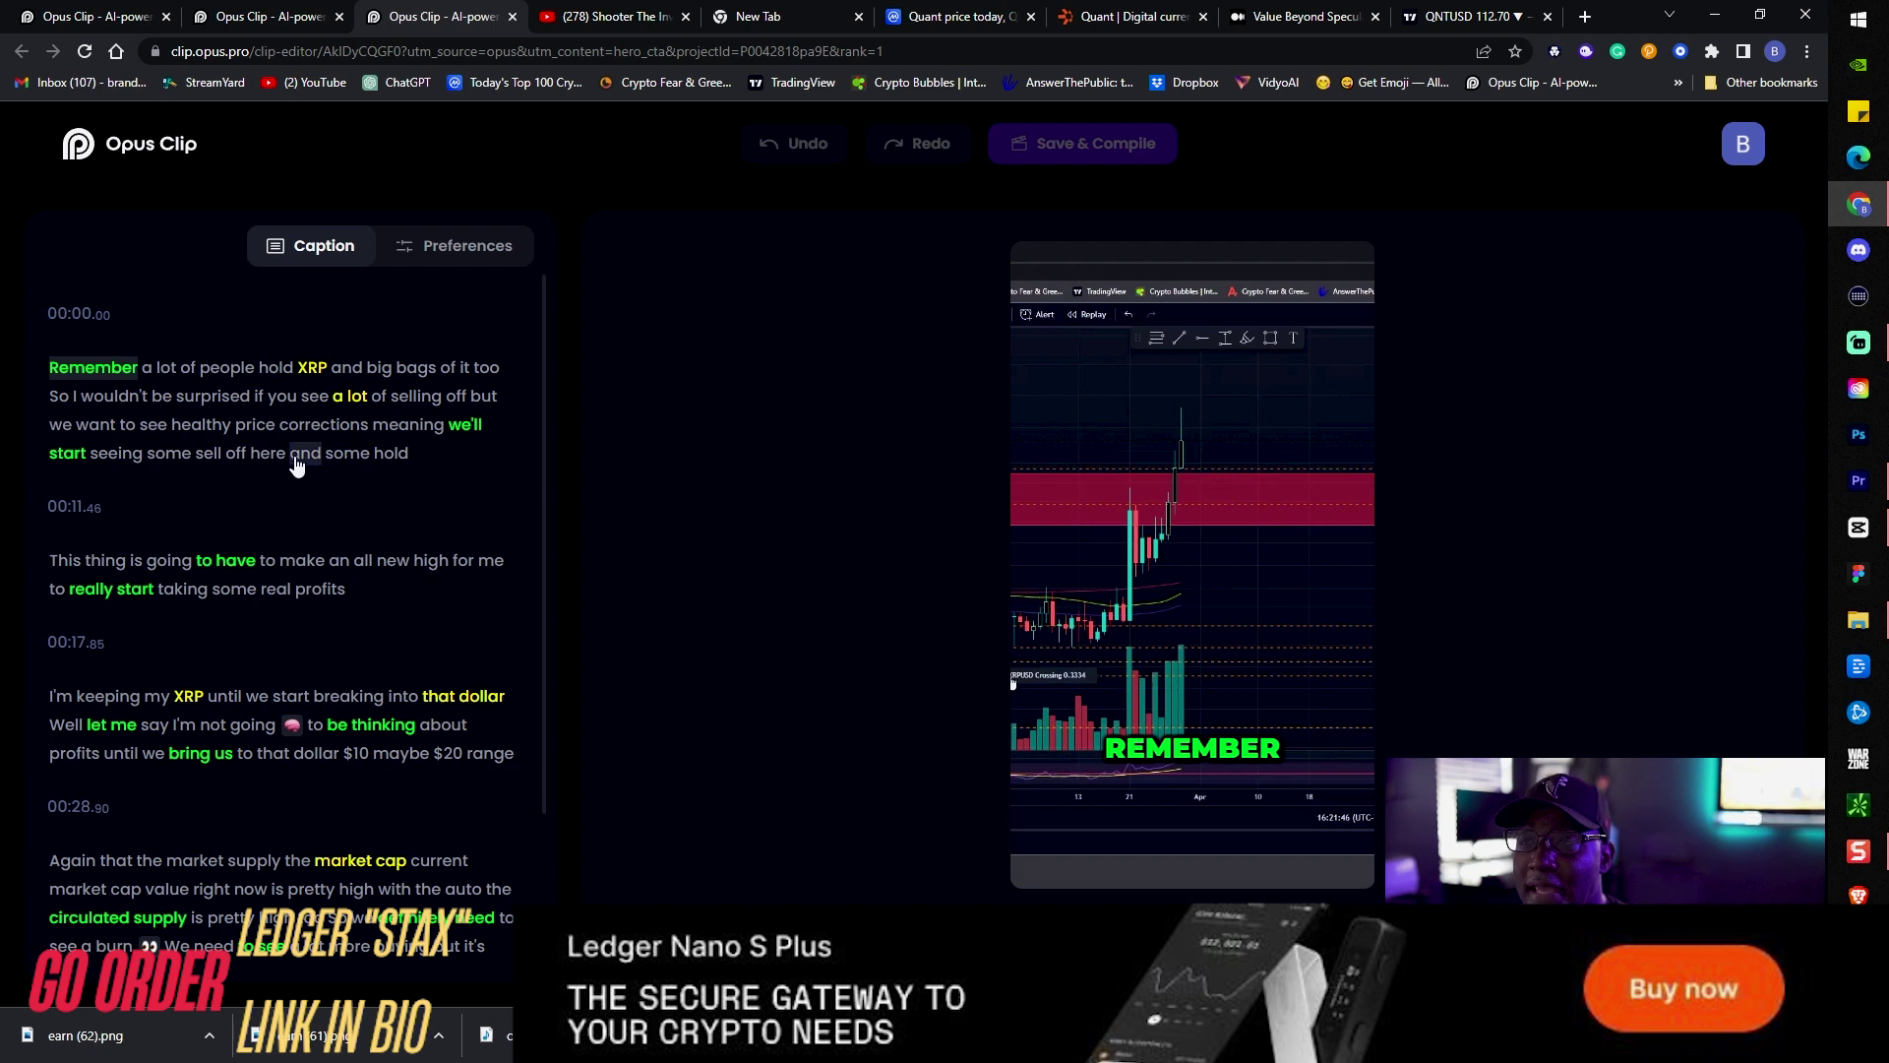
left_click(1099, 827)
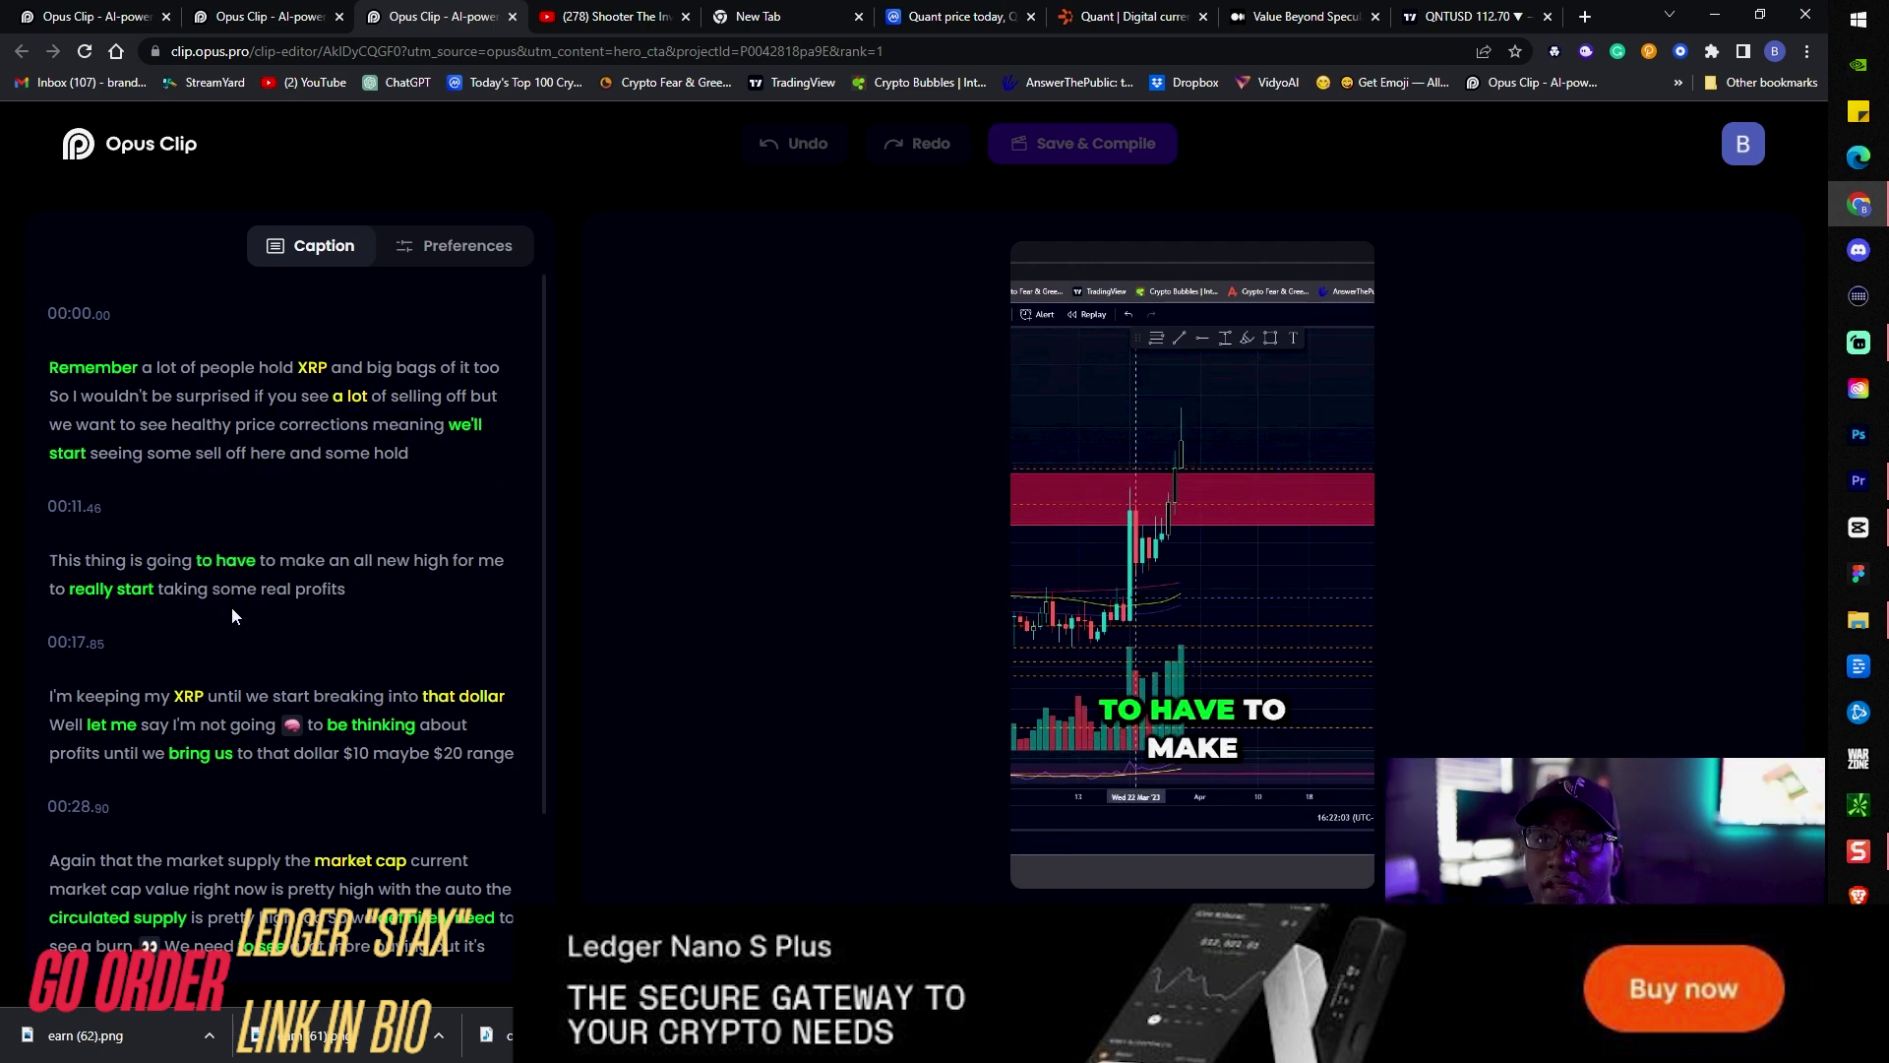
mouse_move(192, 551)
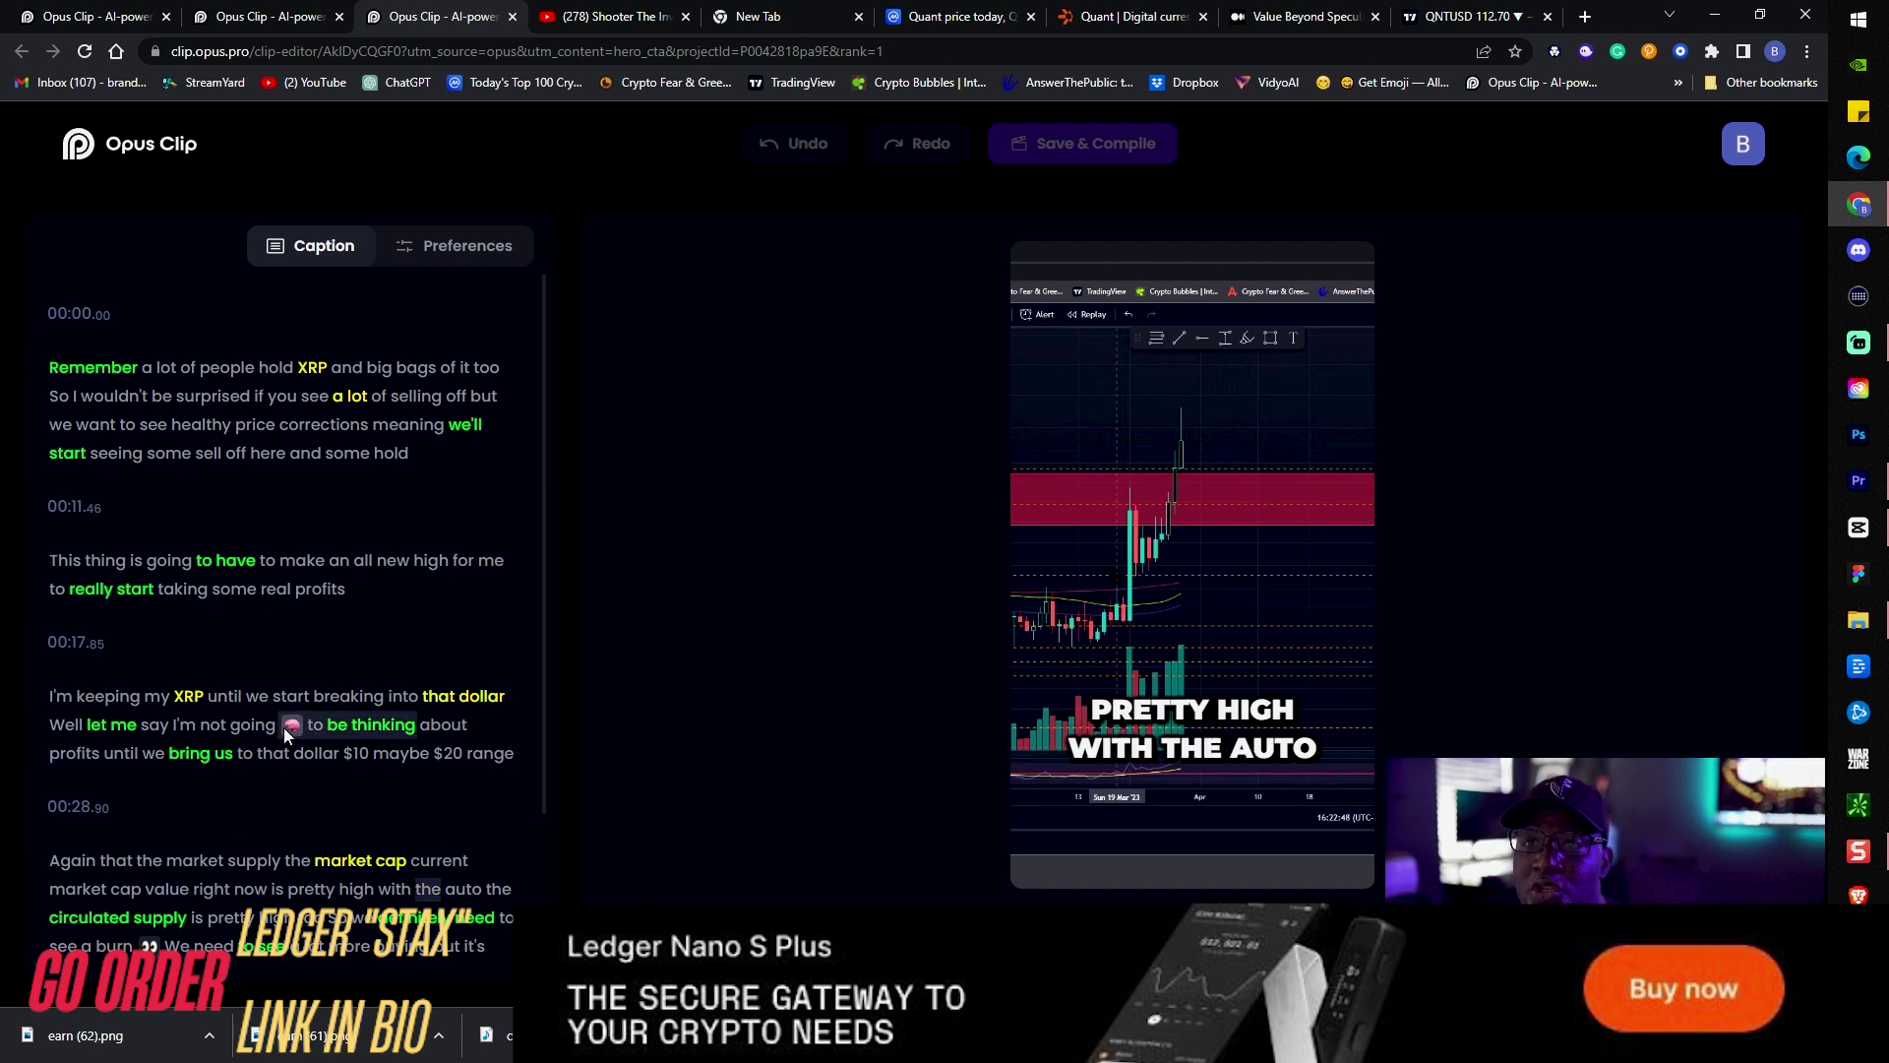
- Scroll the caption transcript and select the word 'market' for editing
scroll(284, 728, "down", 1)
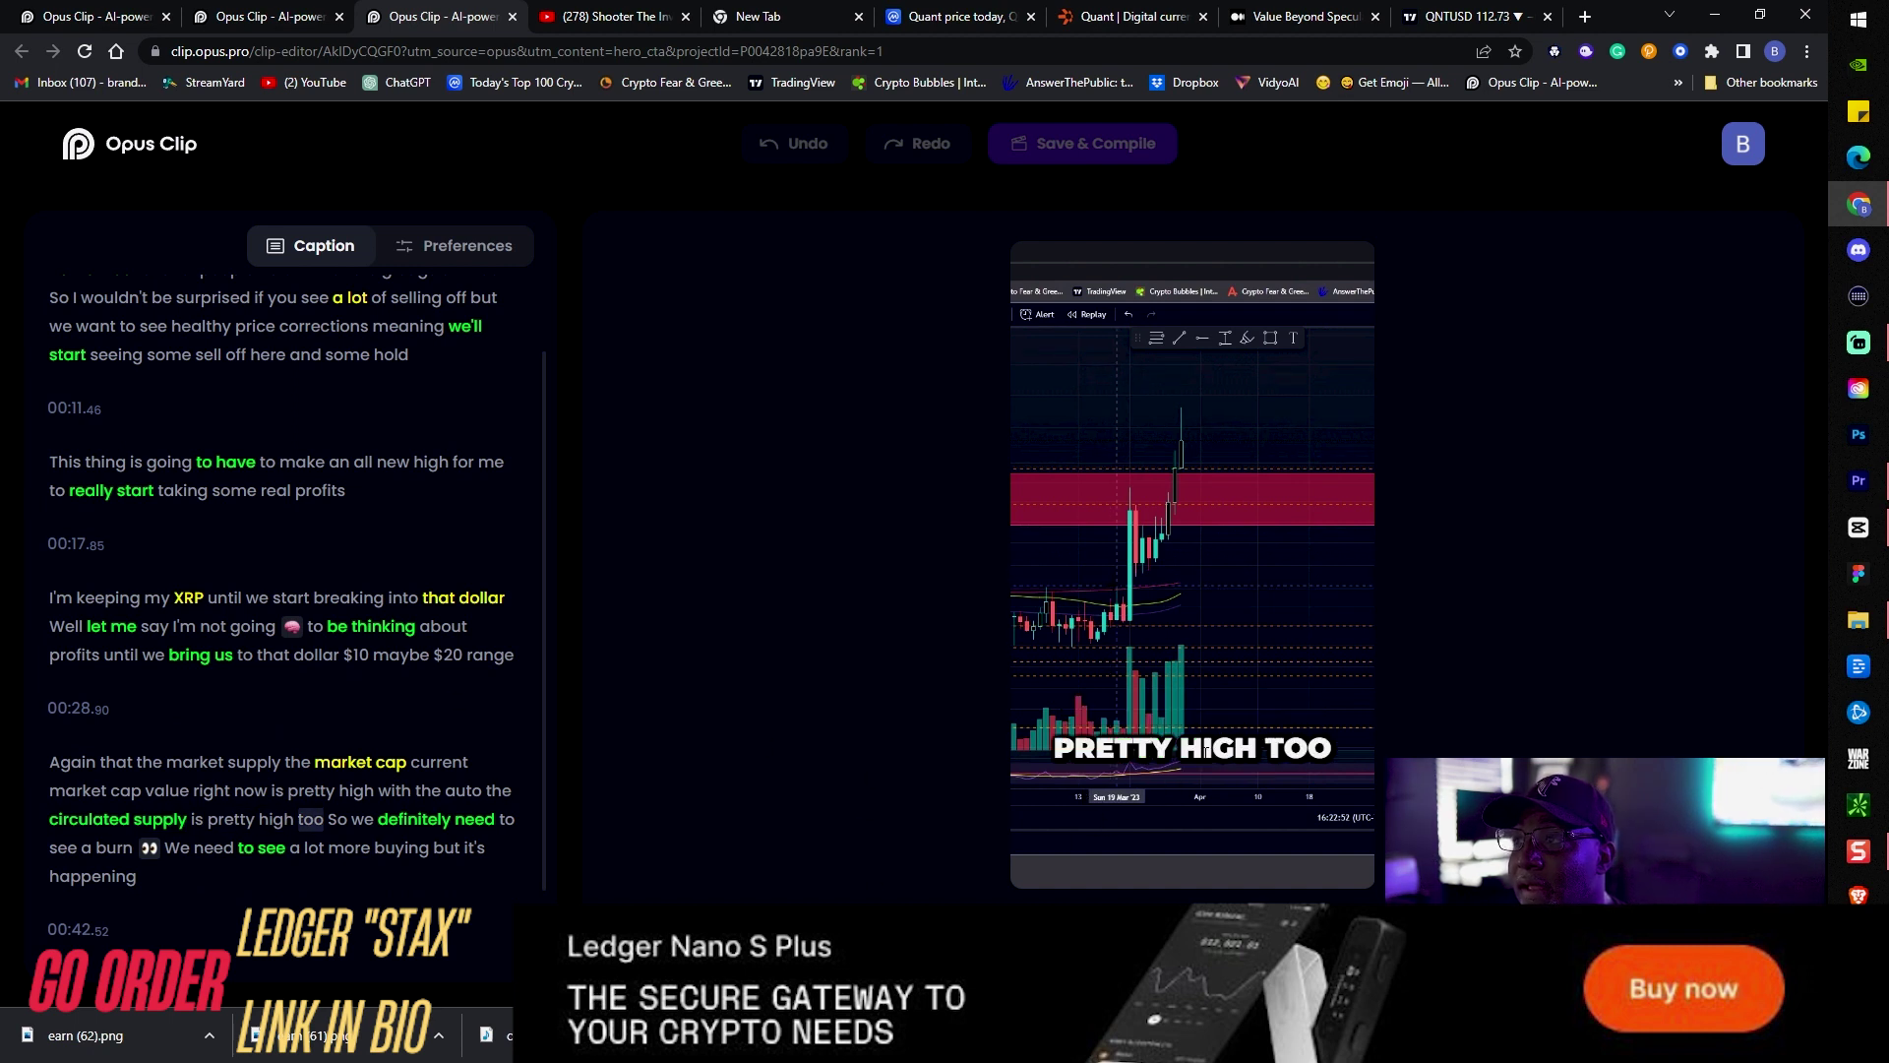
mouse_move(481, 836)
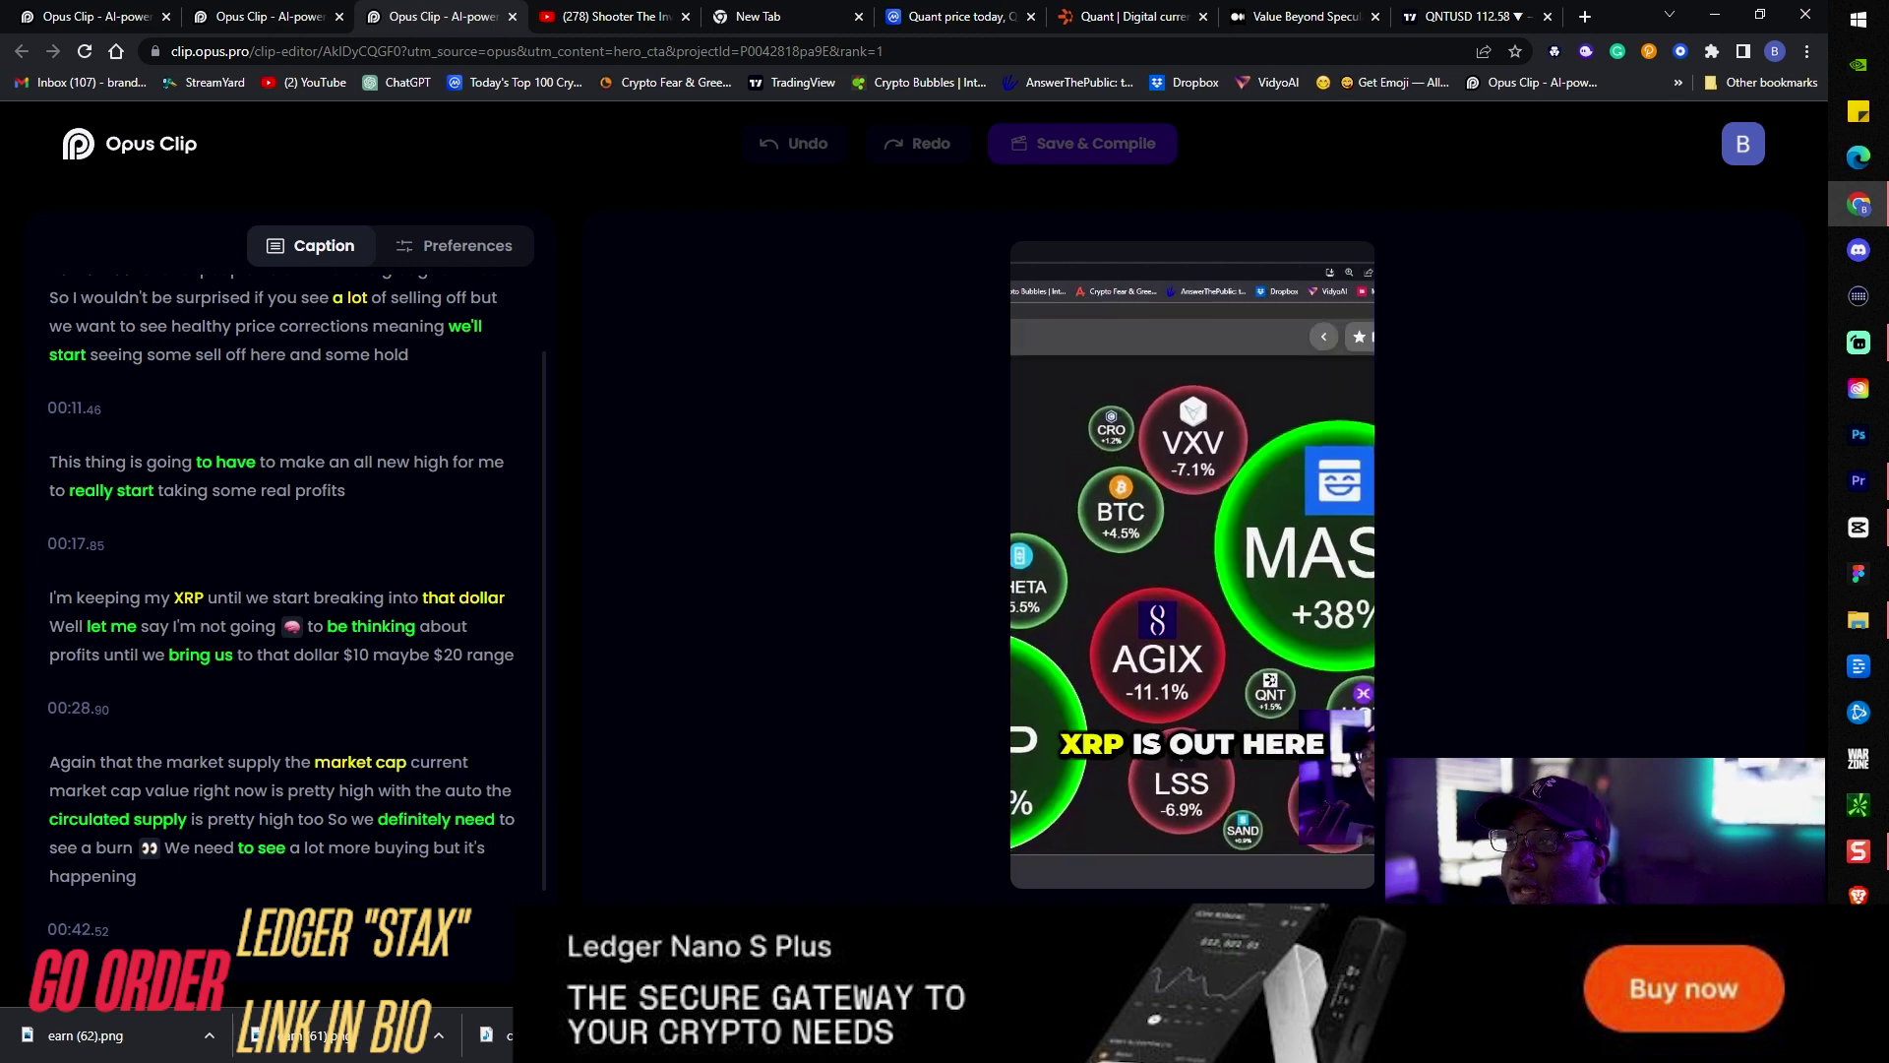
double_click(354, 763)
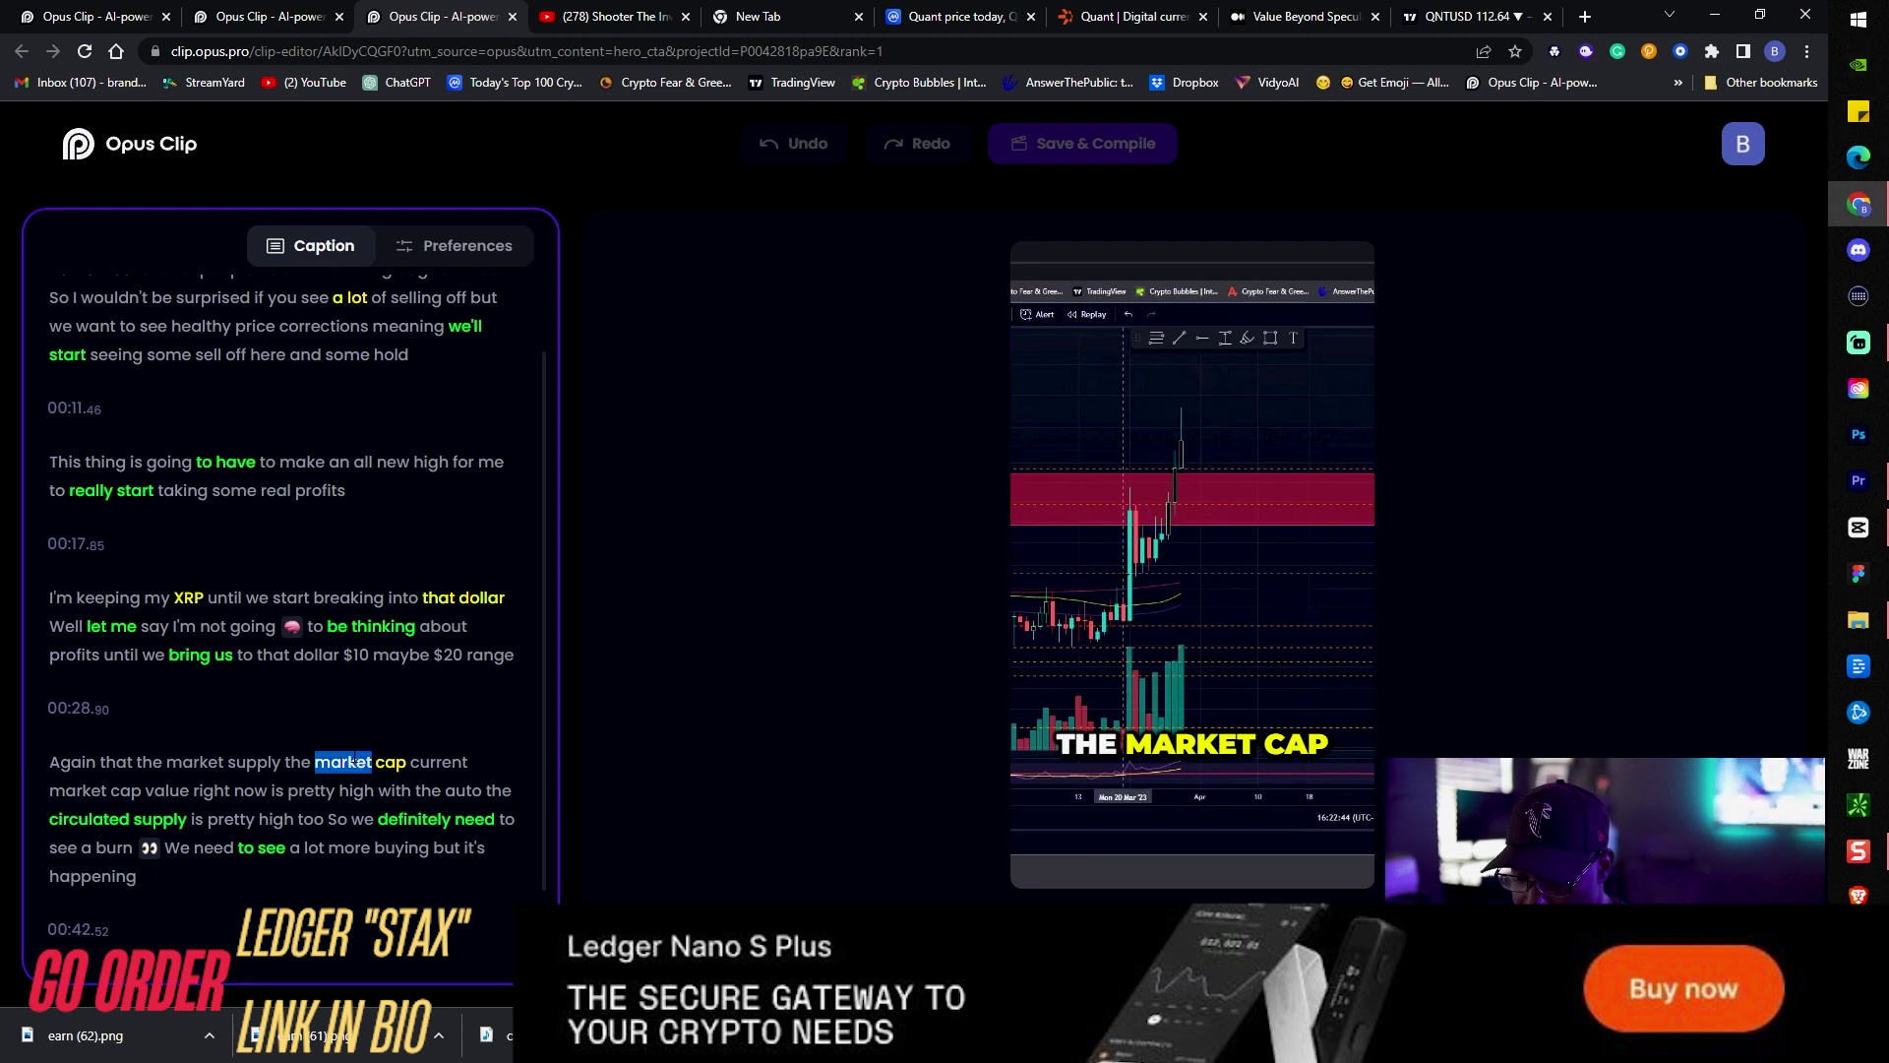
- Type 'fasfas' over the caption word 'market', then undo so the line reads 'market cap'
type("fasfas")
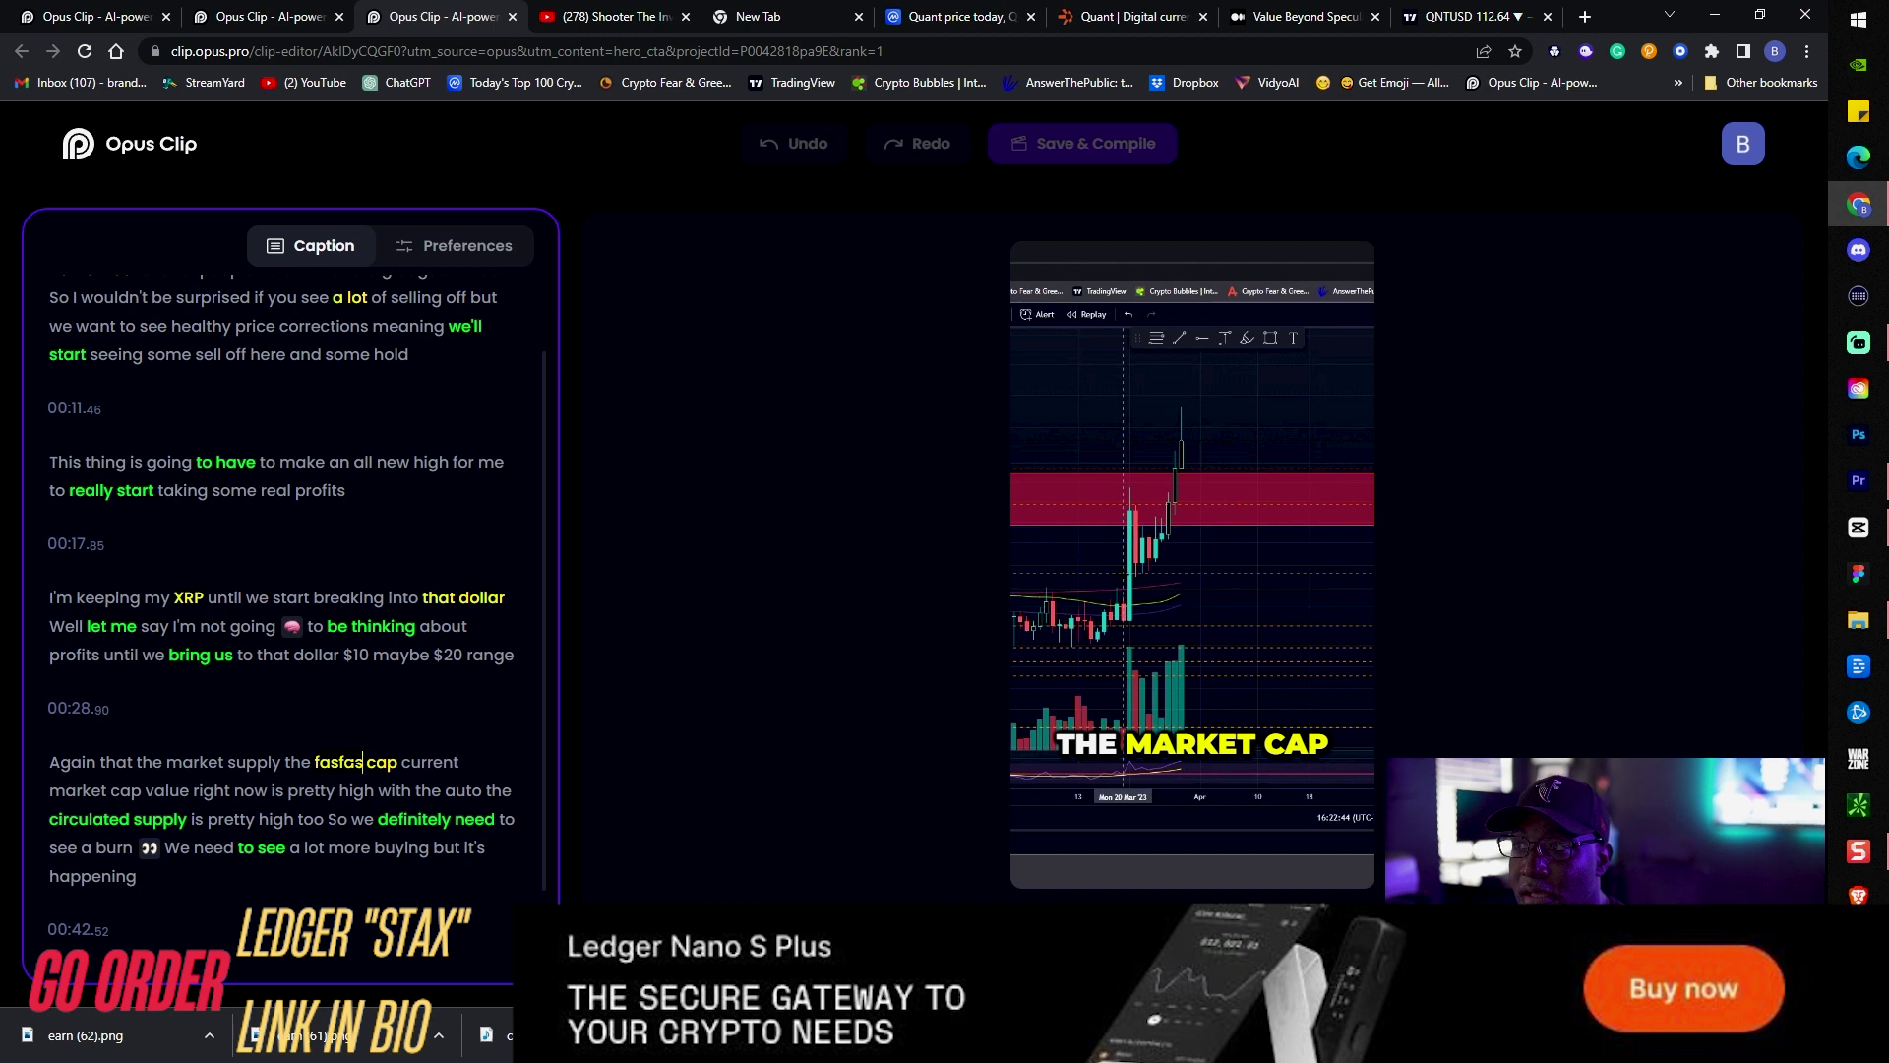
key("BackSpace")
key("ctrl+z")
key("ctrl+z")
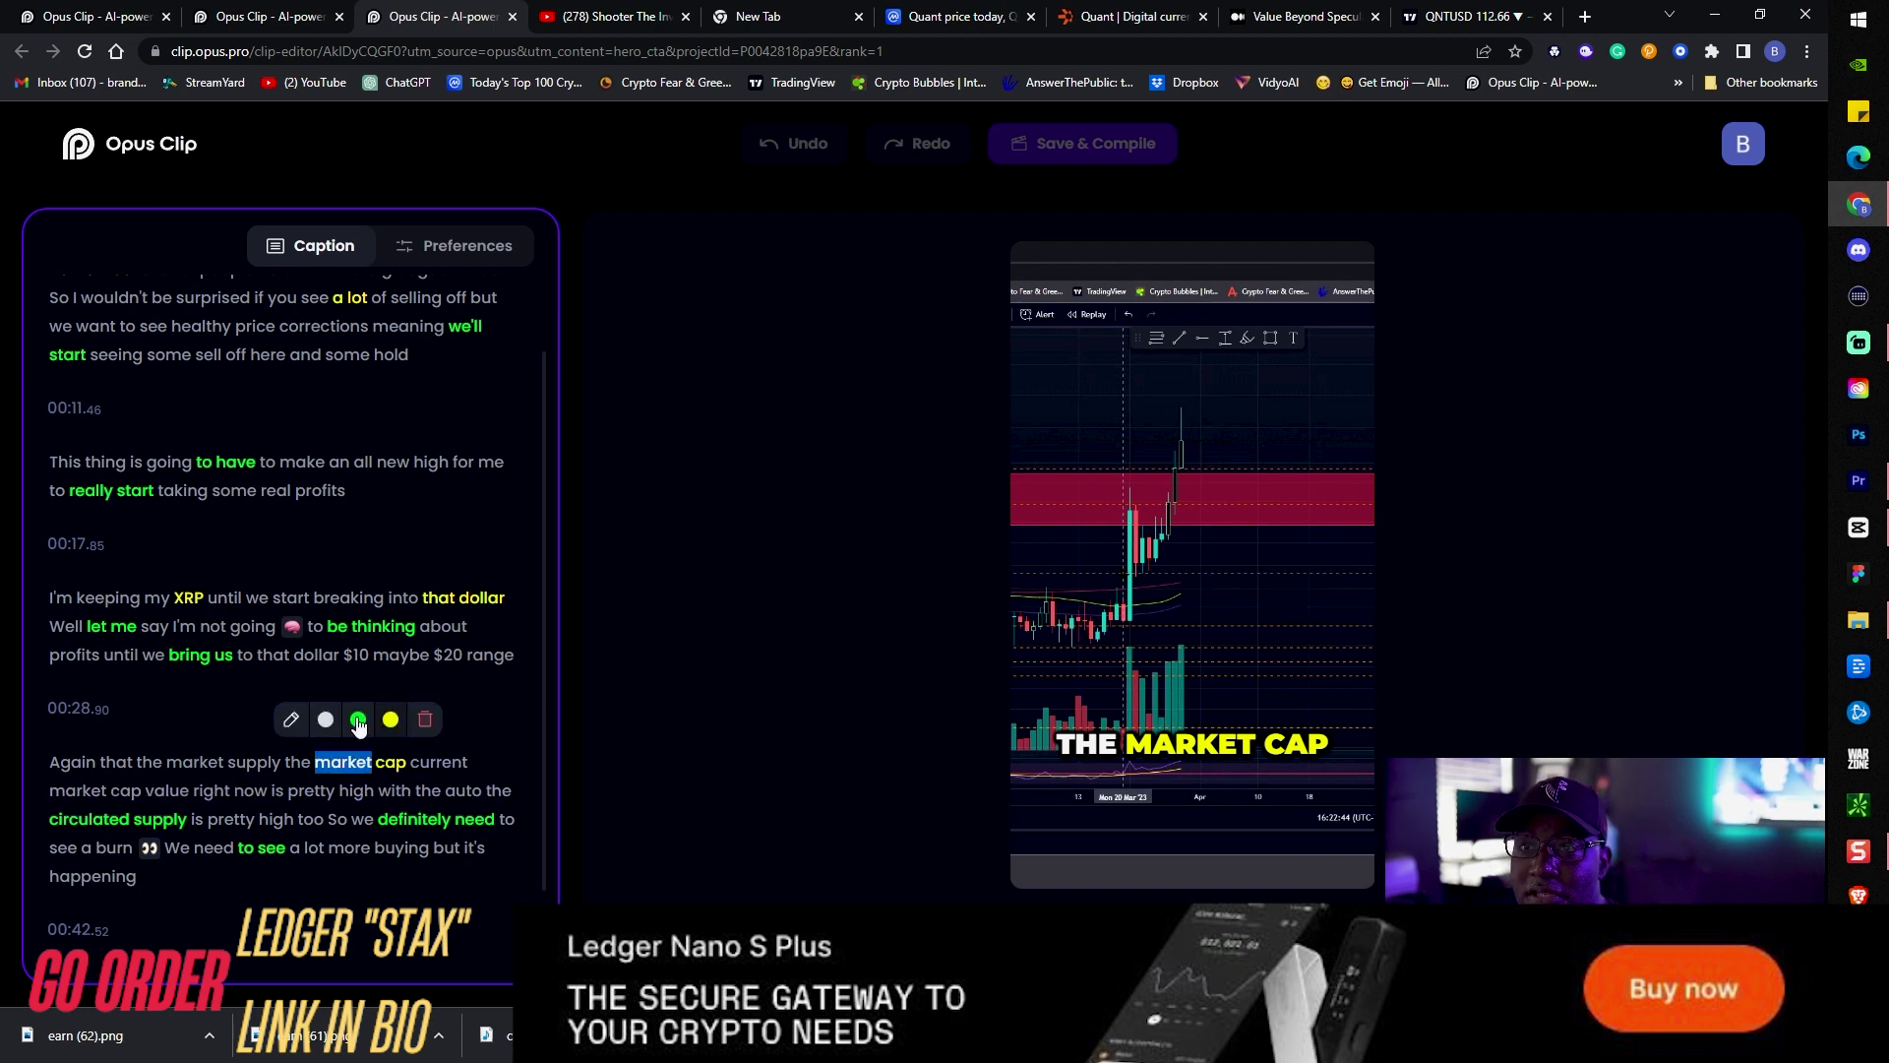
left_click(358, 739)
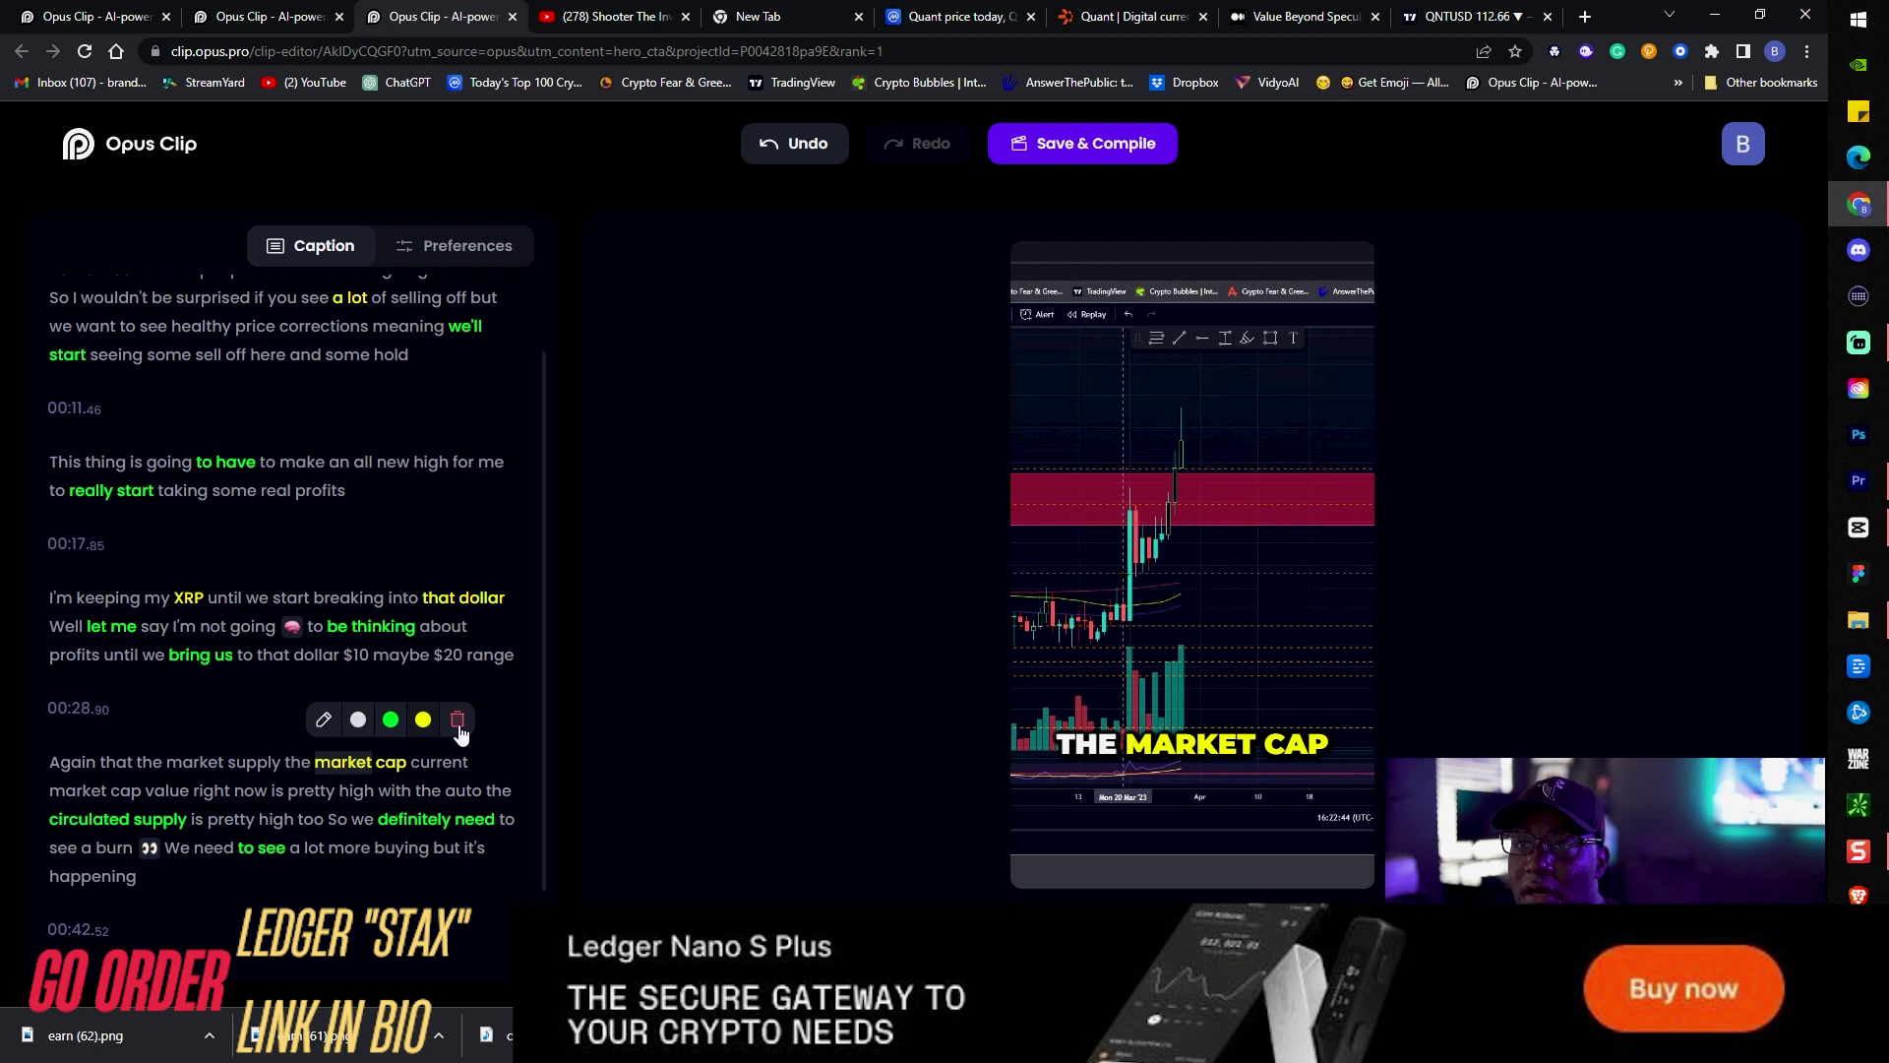
left_click(324, 719)
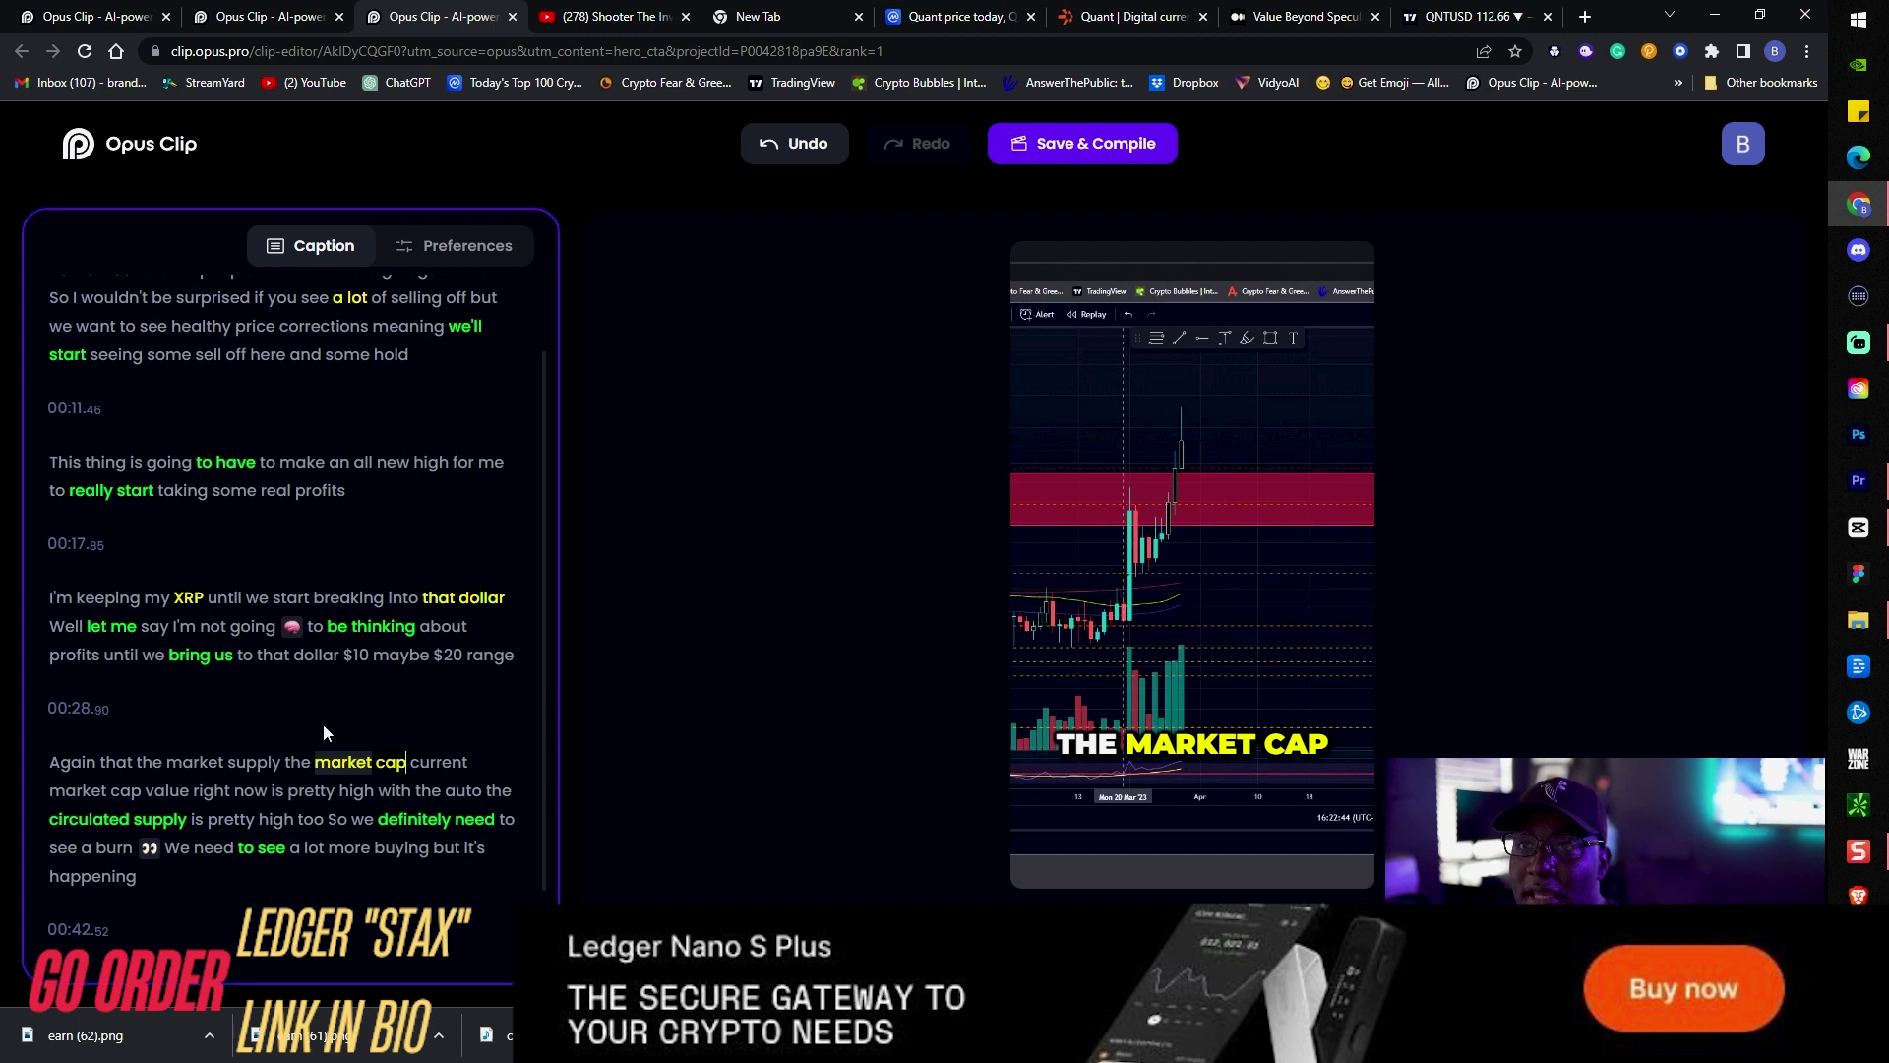
left_click(381, 710)
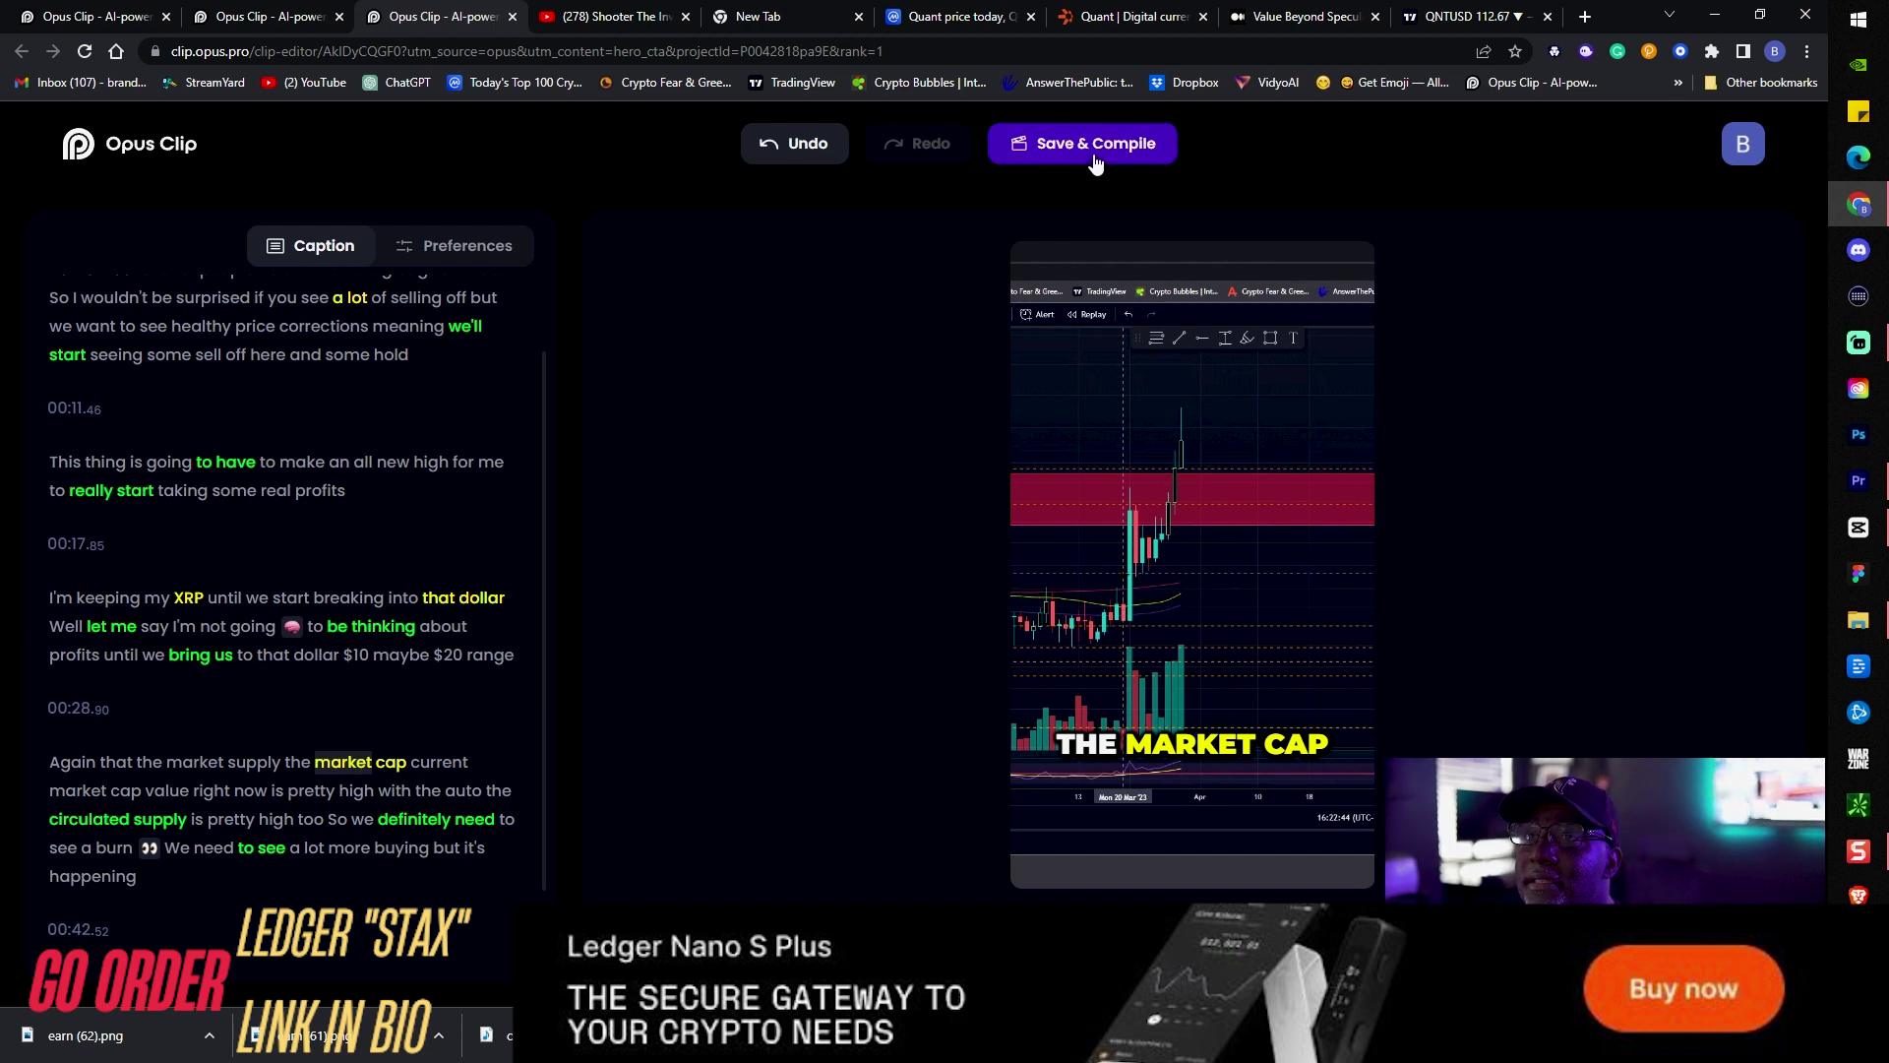
- In Preferences, turn on the AI intro title 'XRP Holders Brace for Impact: Sell-Off or Correction'
left_click(426, 249)
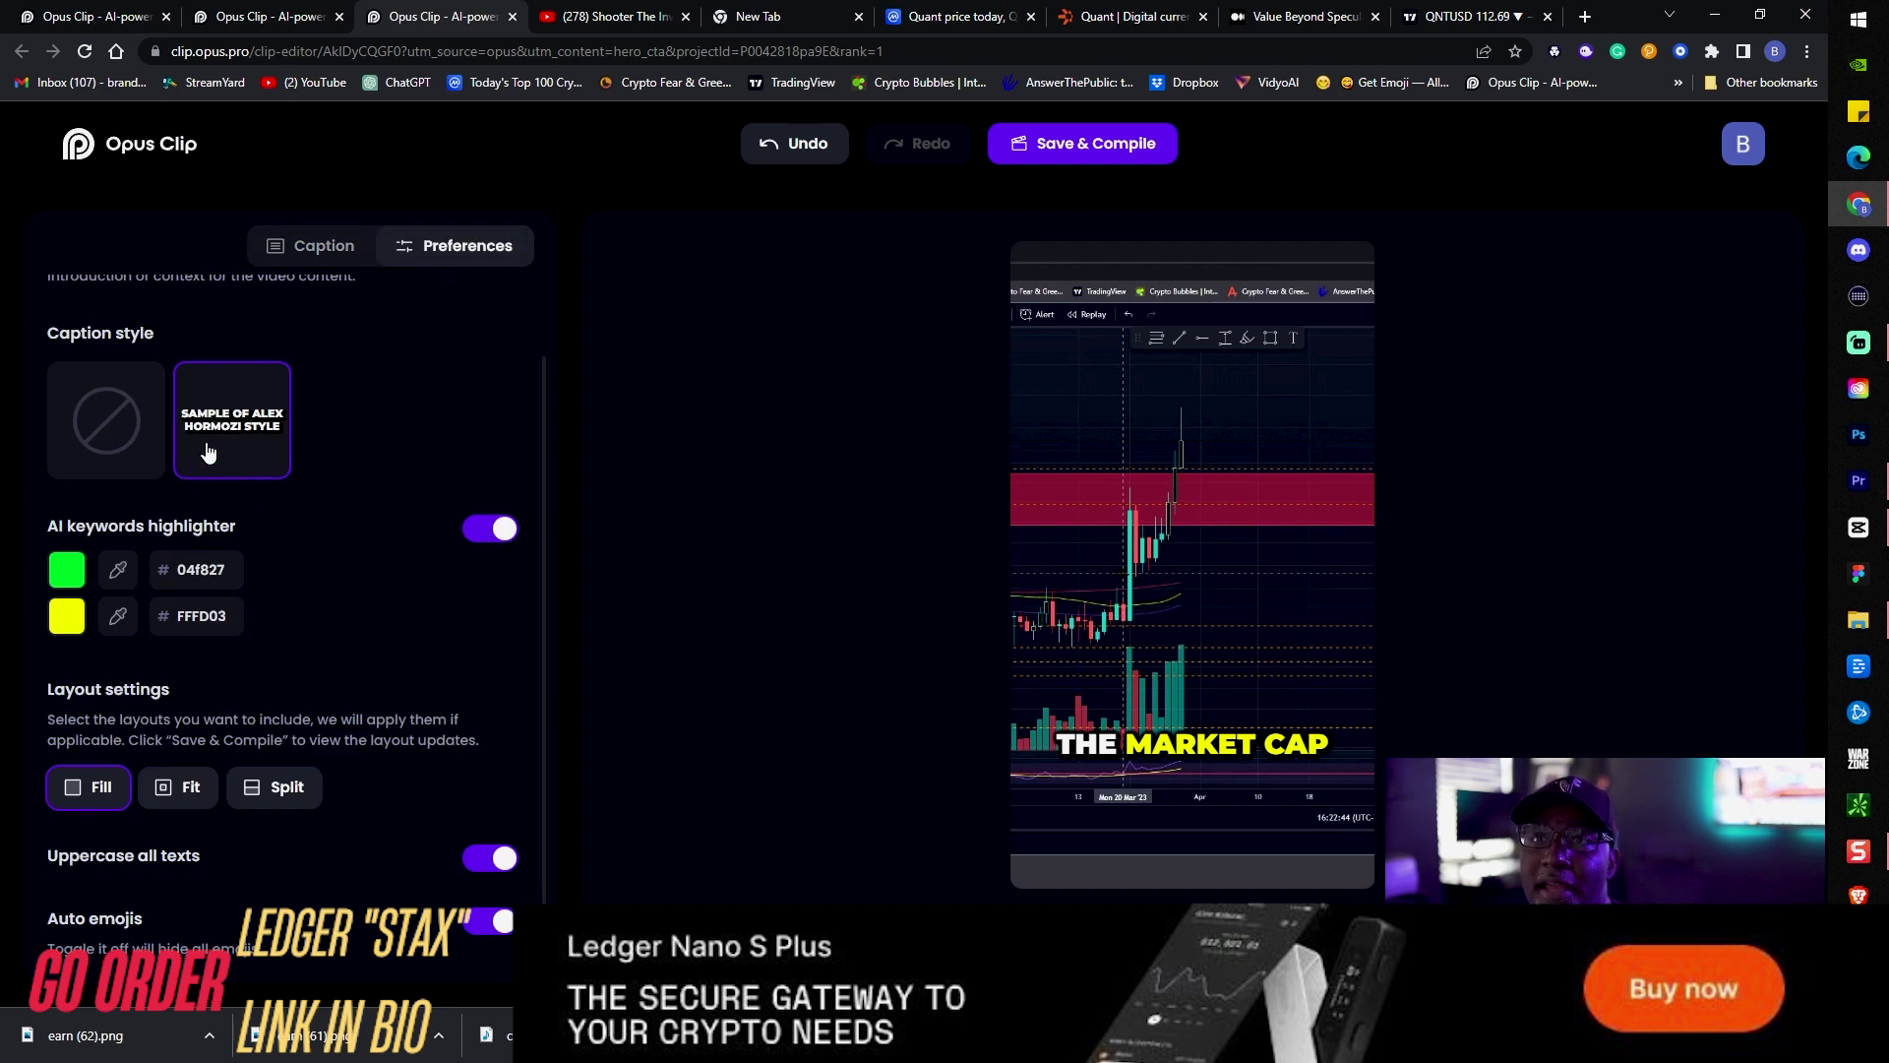
scroll(305, 546, "up", 1)
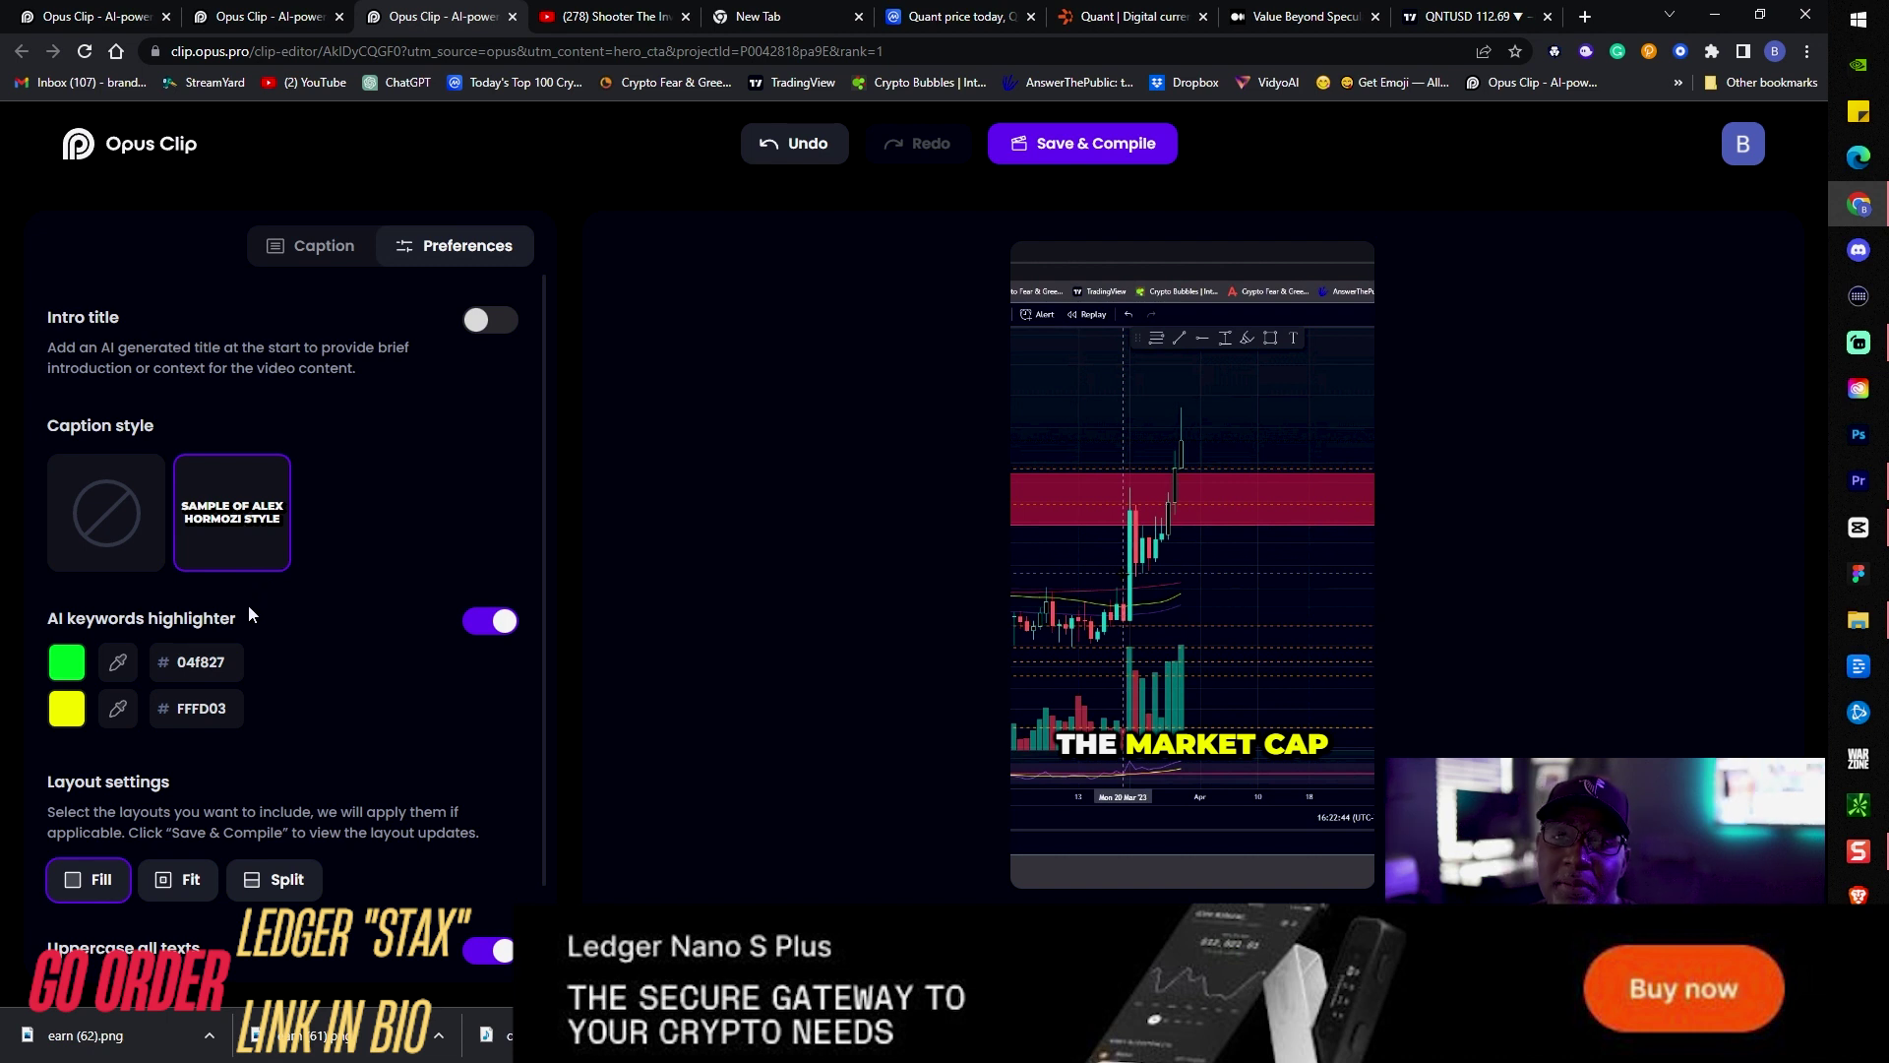
left_click(475, 333)
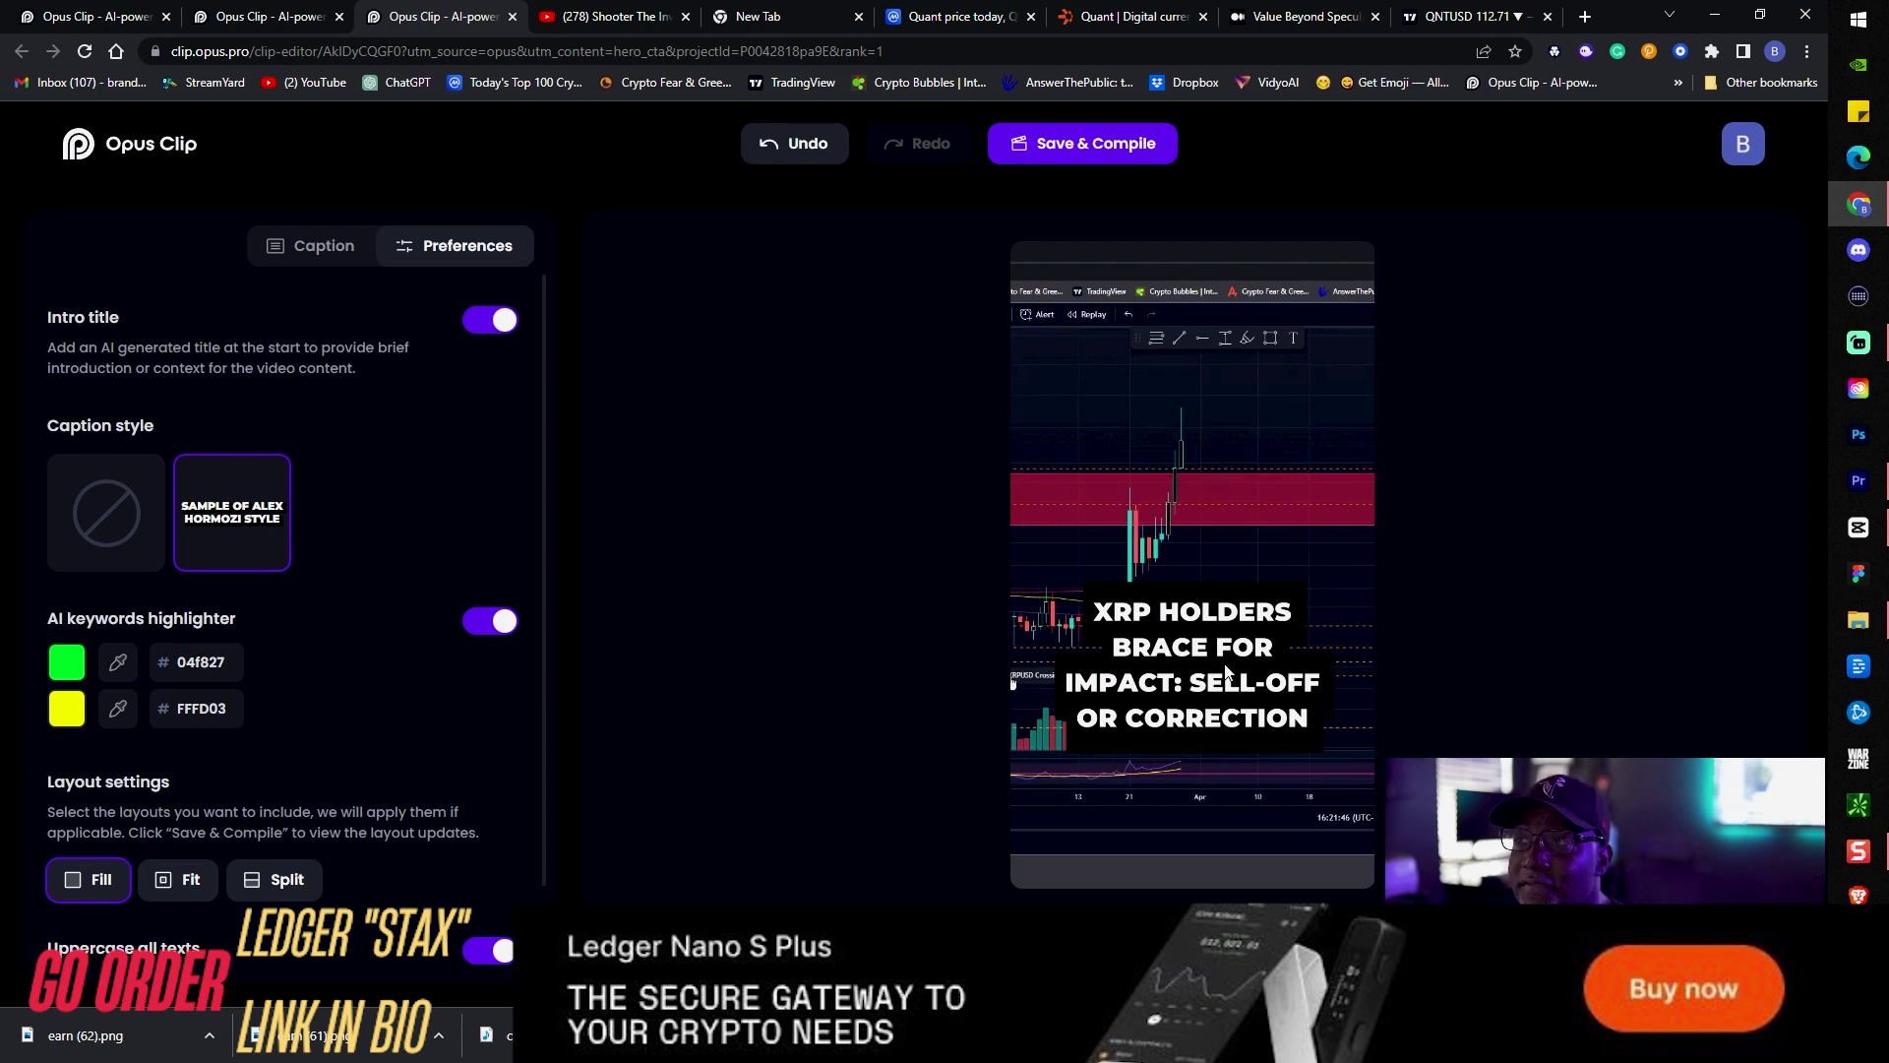
- Turn the intro title back off and keep only the Fill layout selected
left_click(495, 325)
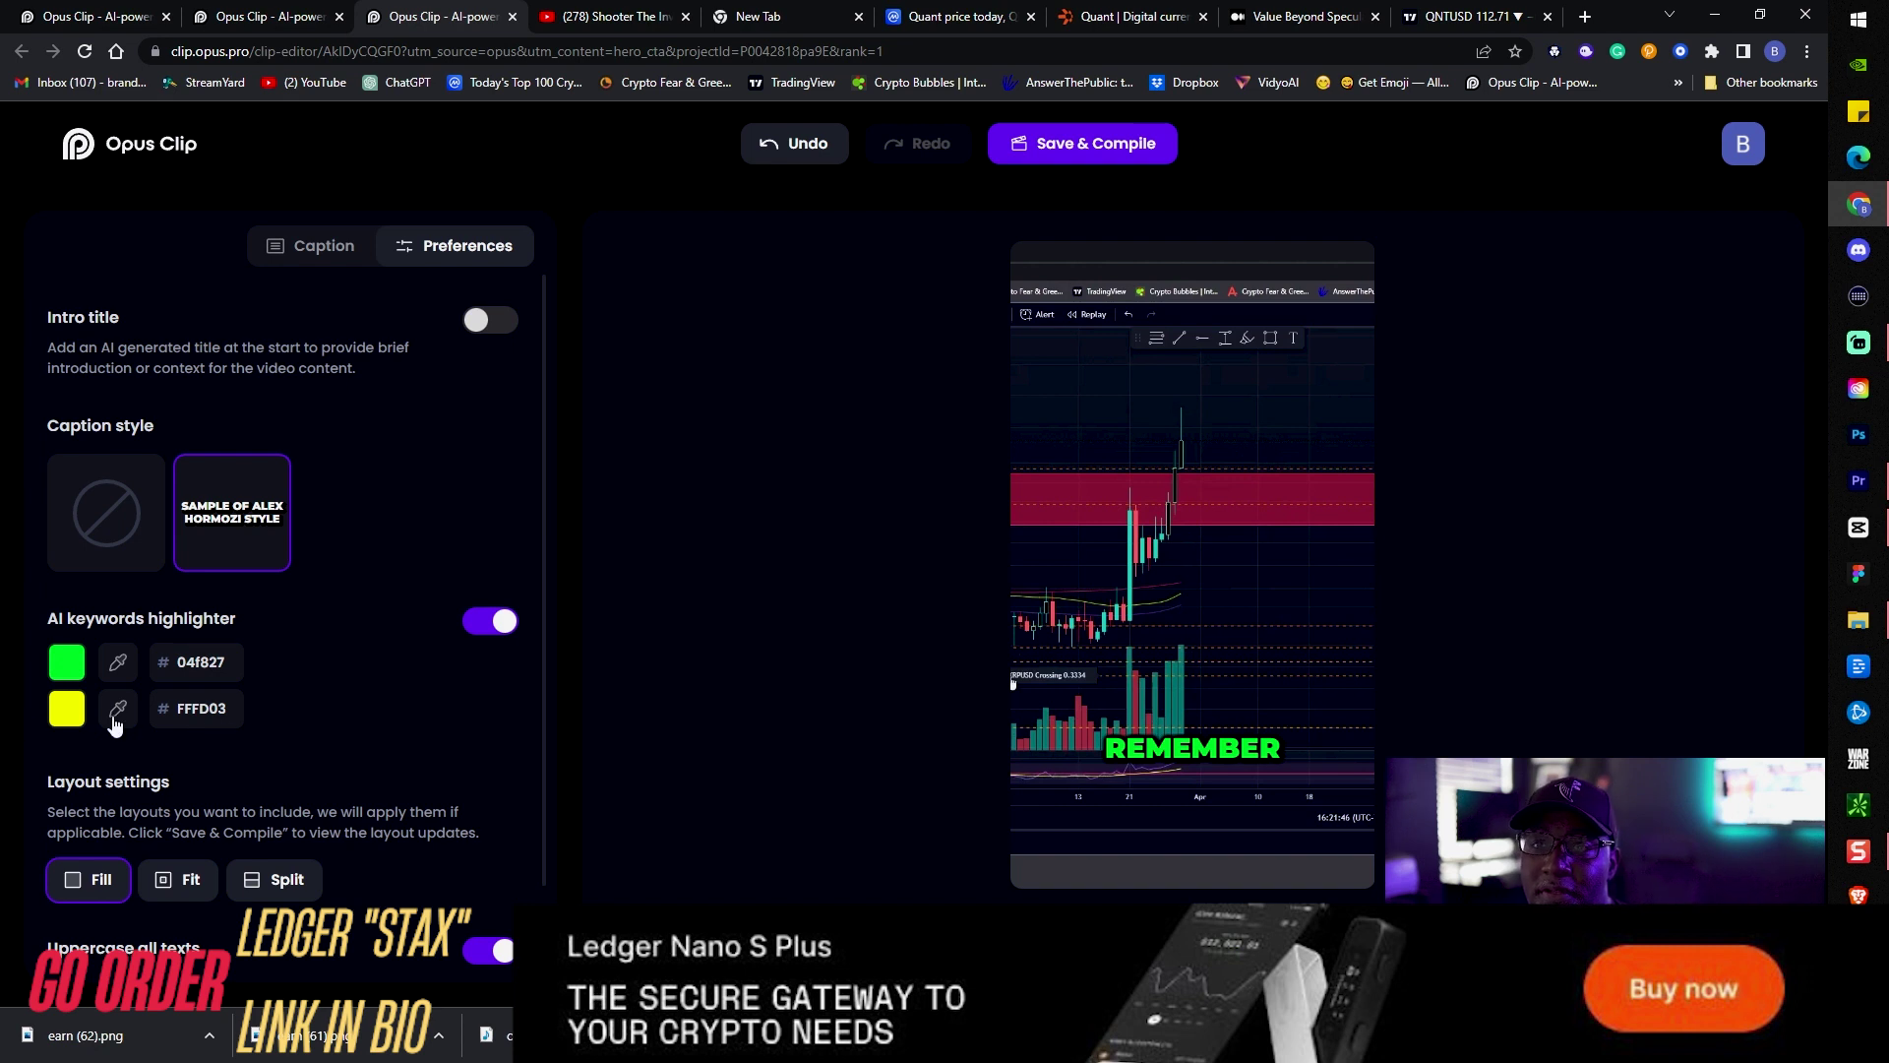
scroll(371, 620, "down", 1)
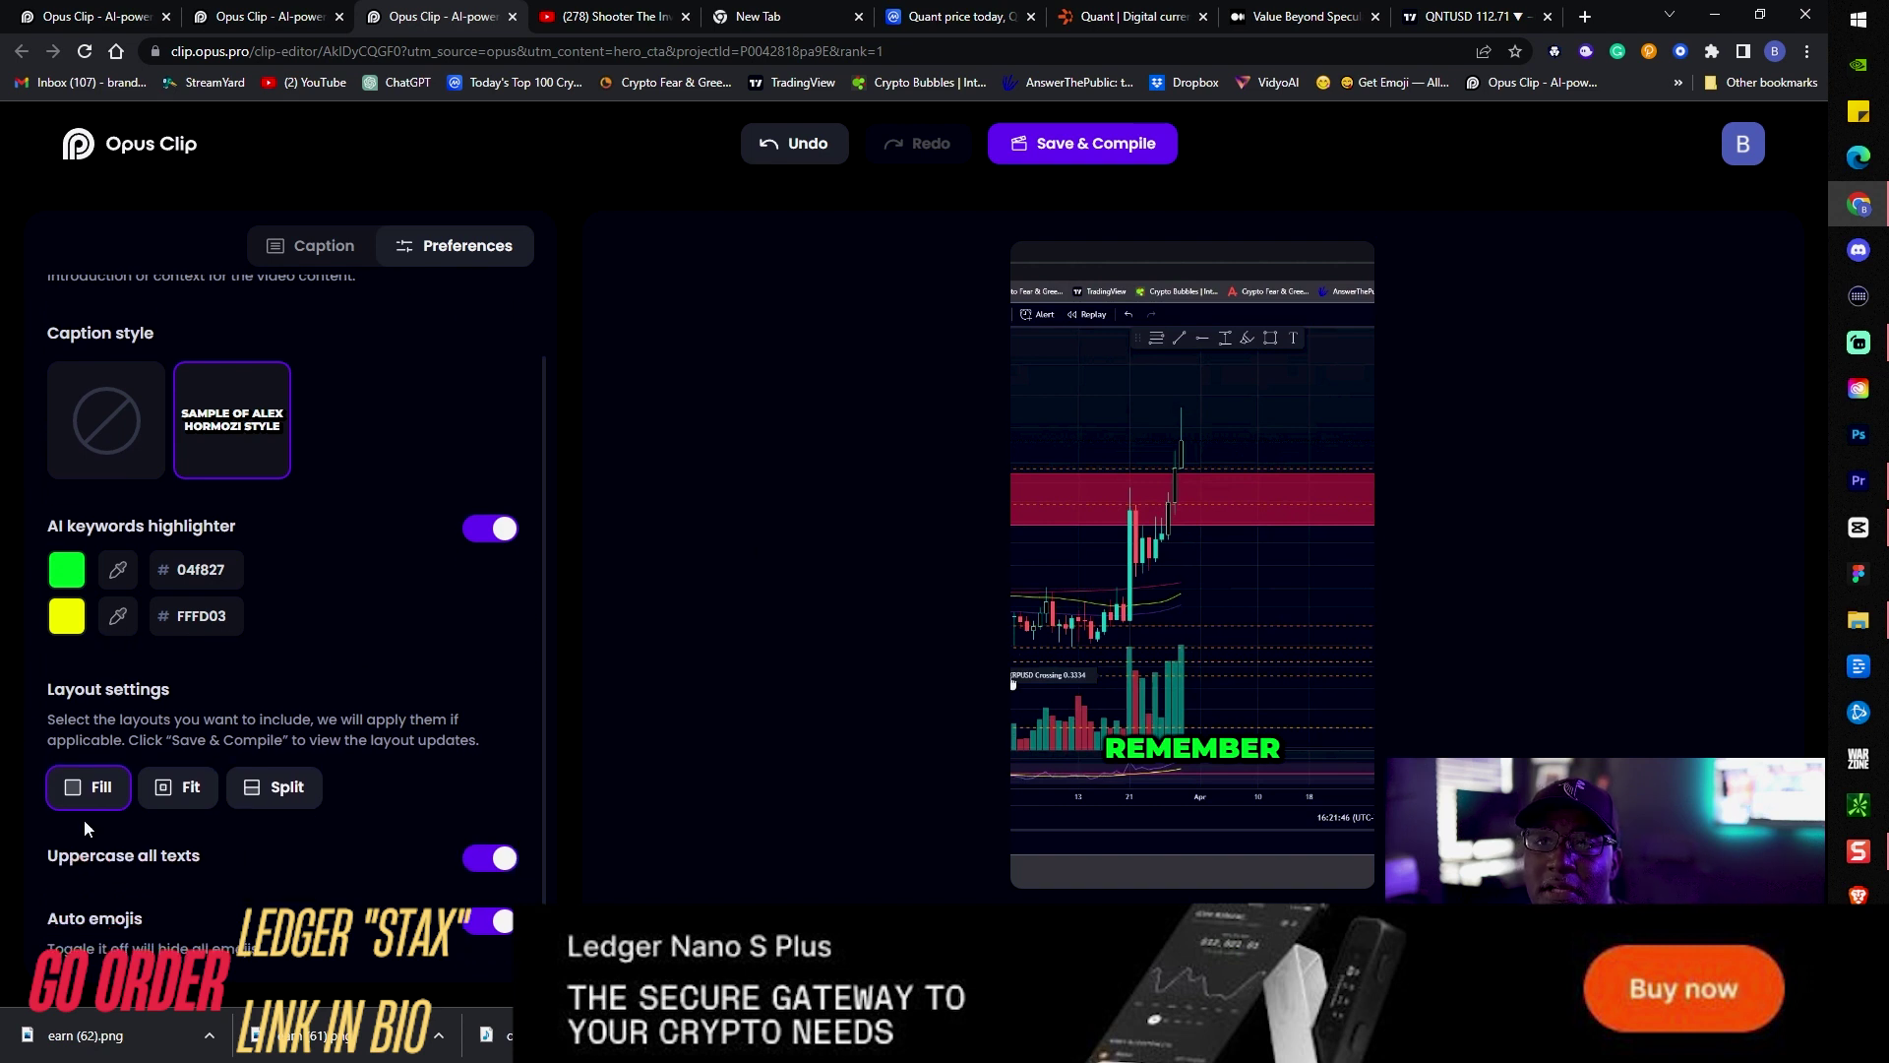
left_click(189, 799)
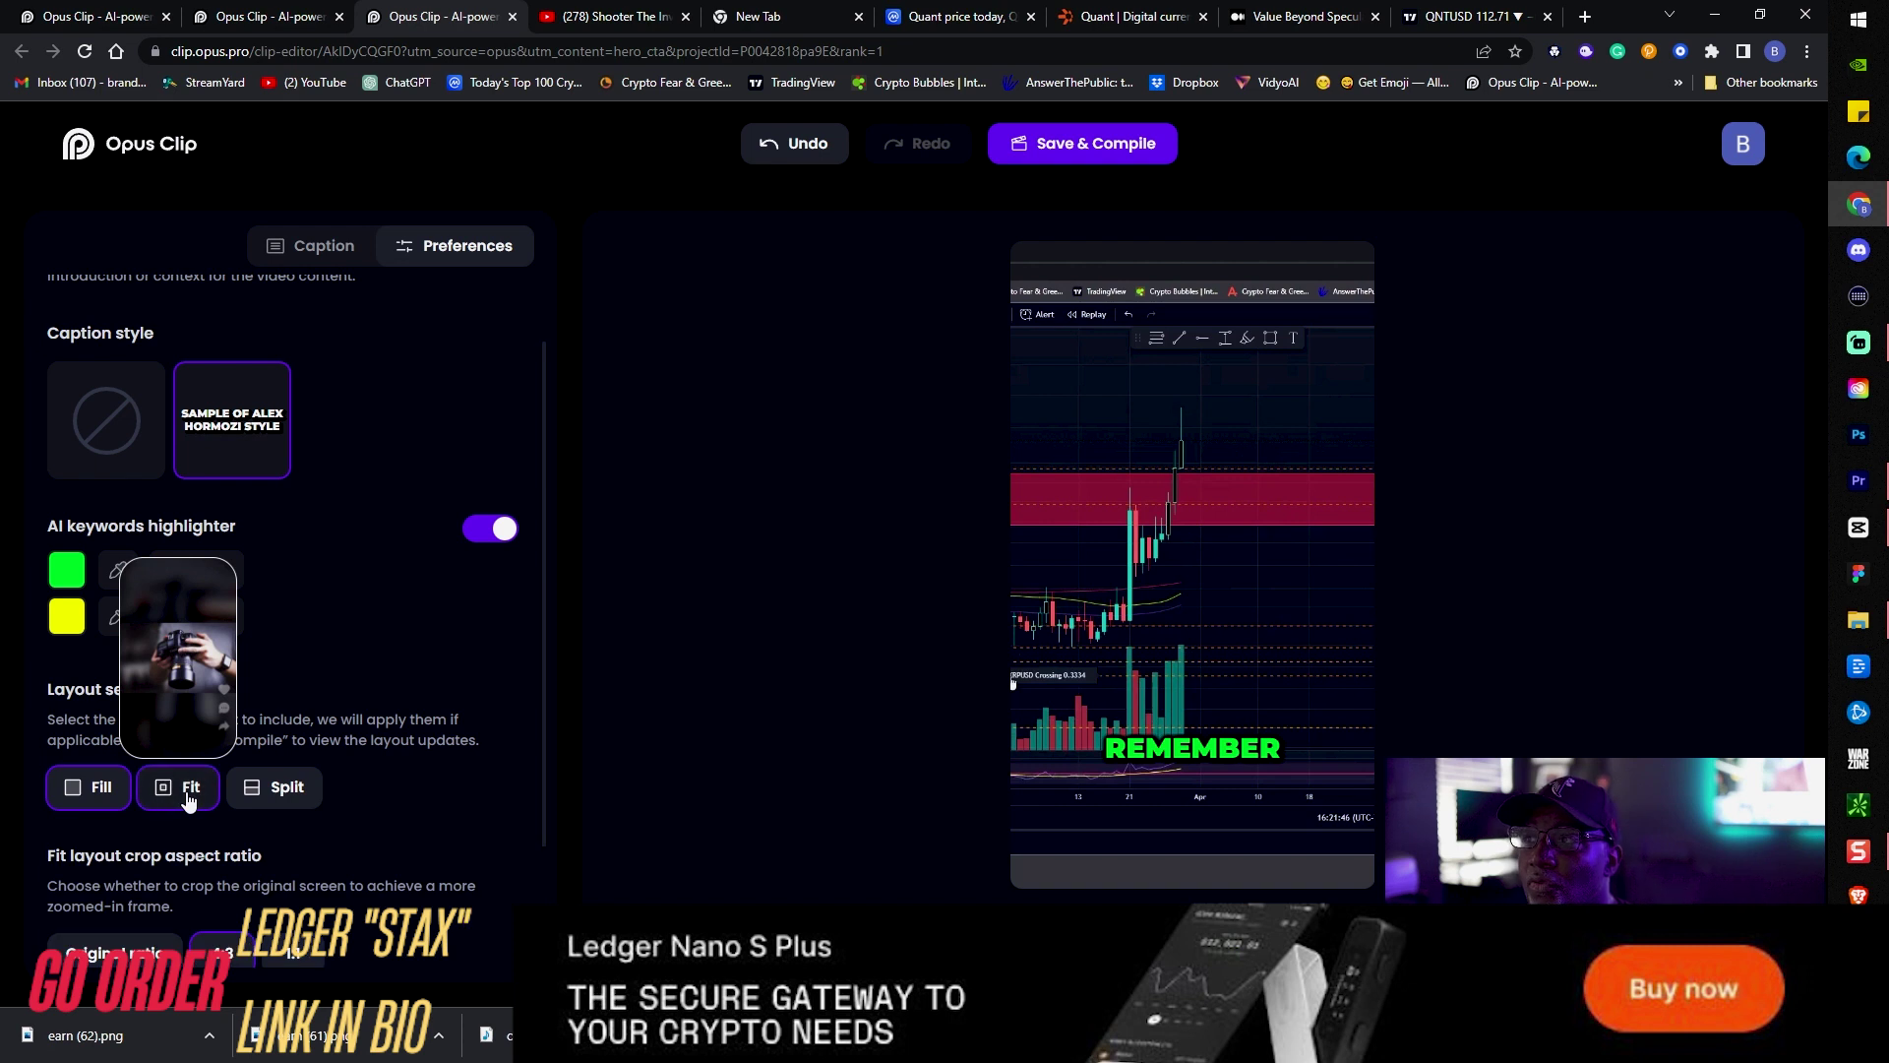
left_click(291, 803)
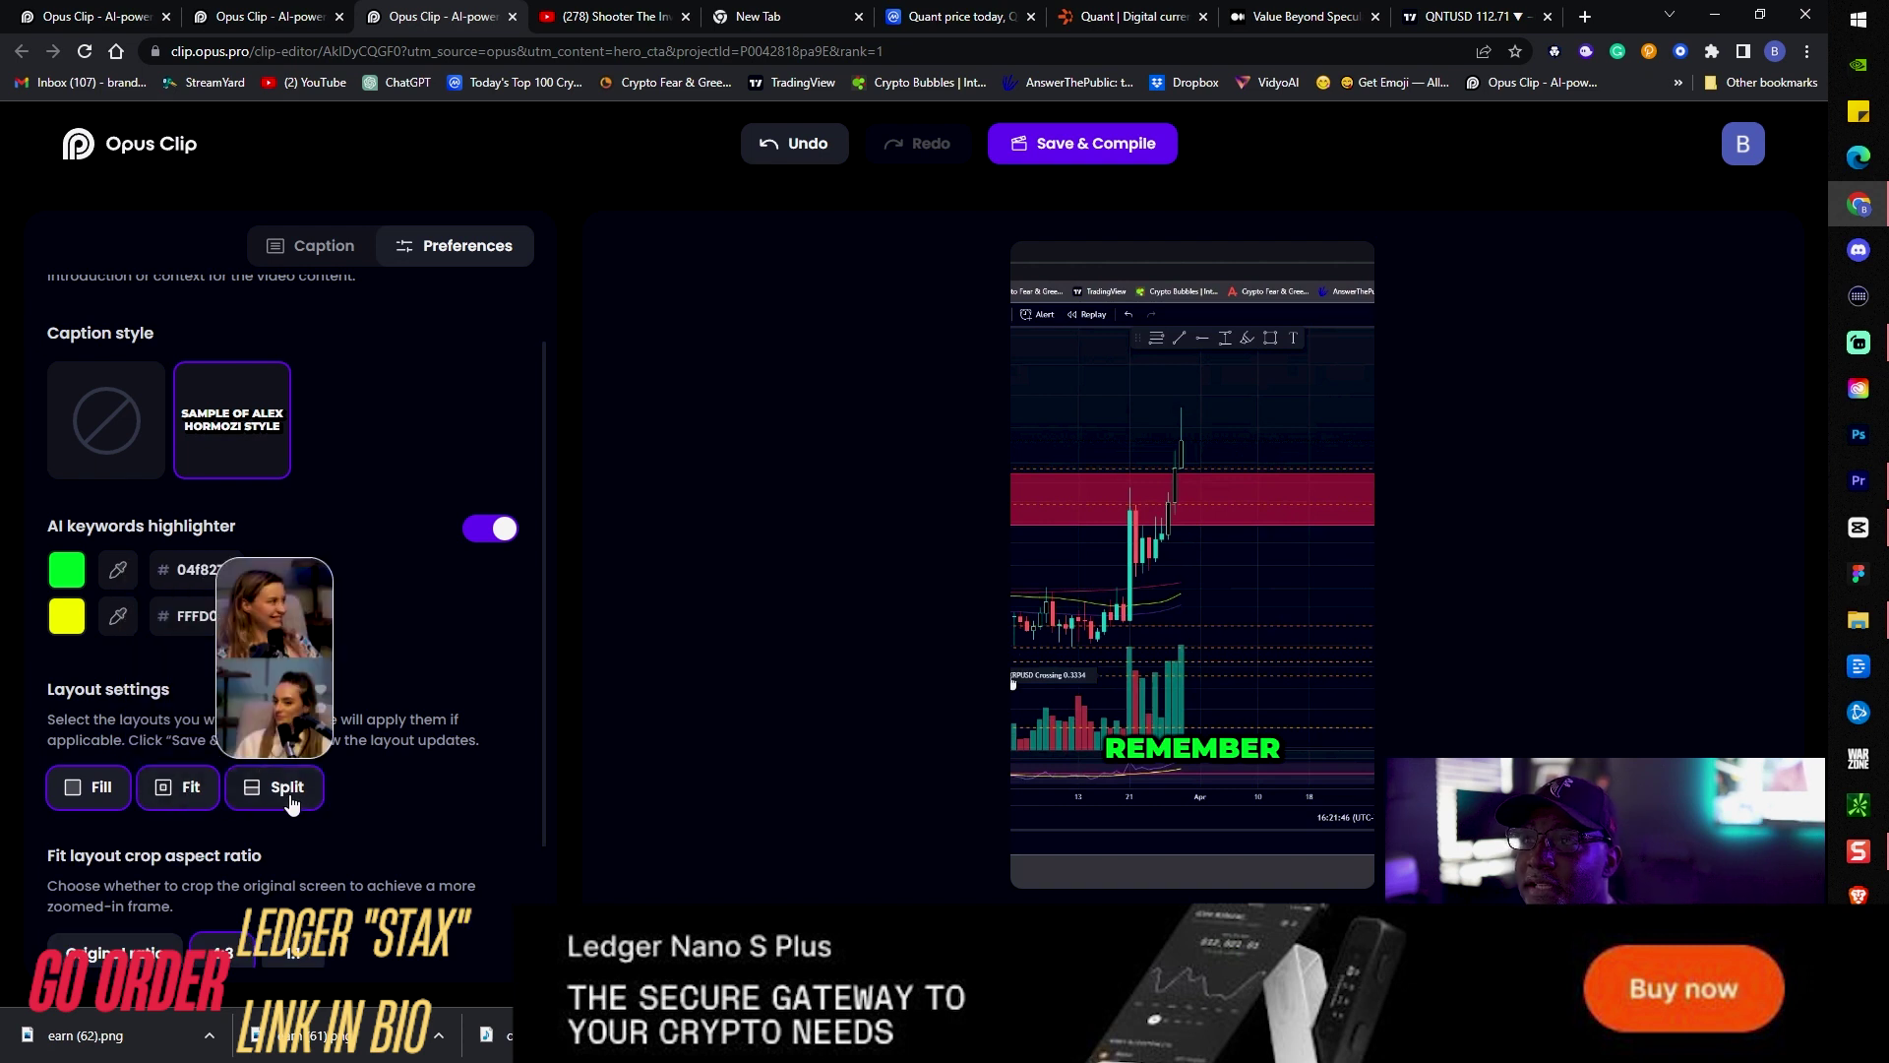
left_click(286, 792)
left_click(179, 792)
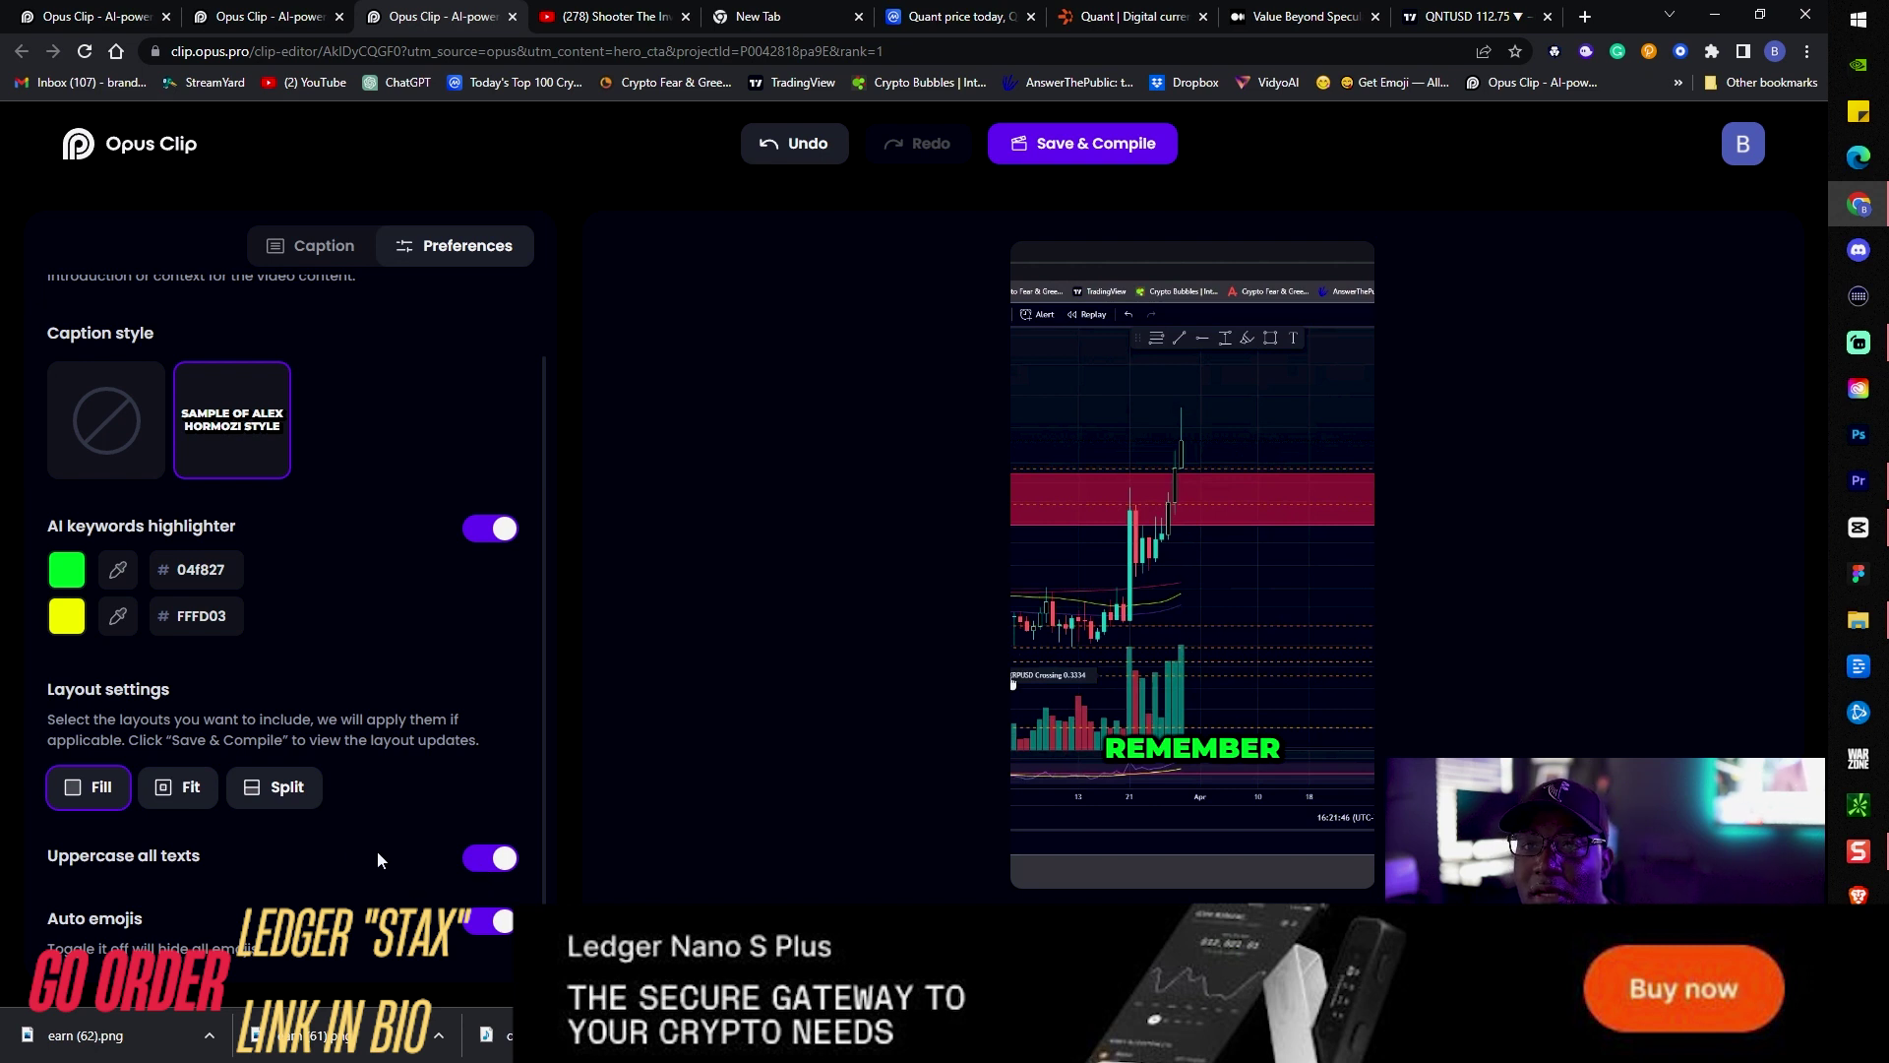
- Keep uppercase captions and auto emojis on, then go back to the Caption transcript
left_click(492, 858)
left_click(497, 858)
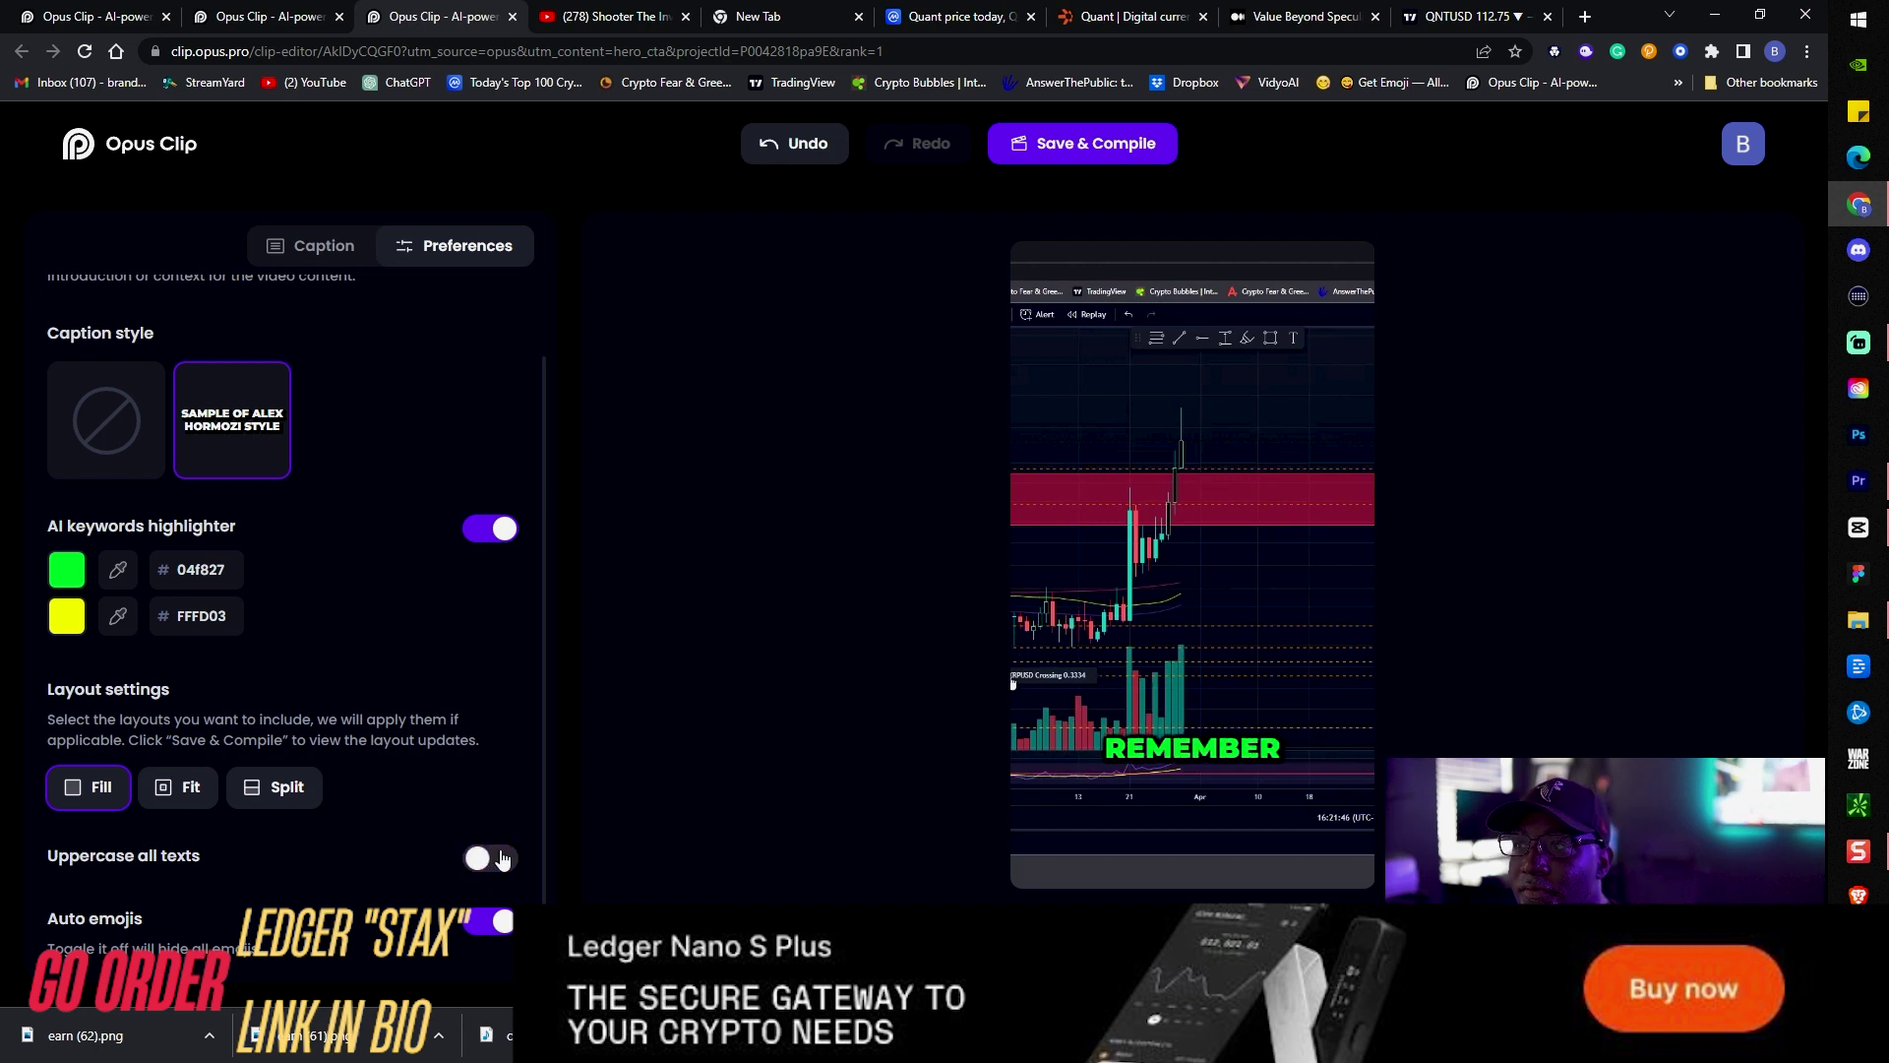
left_click(502, 859)
left_click(501, 858)
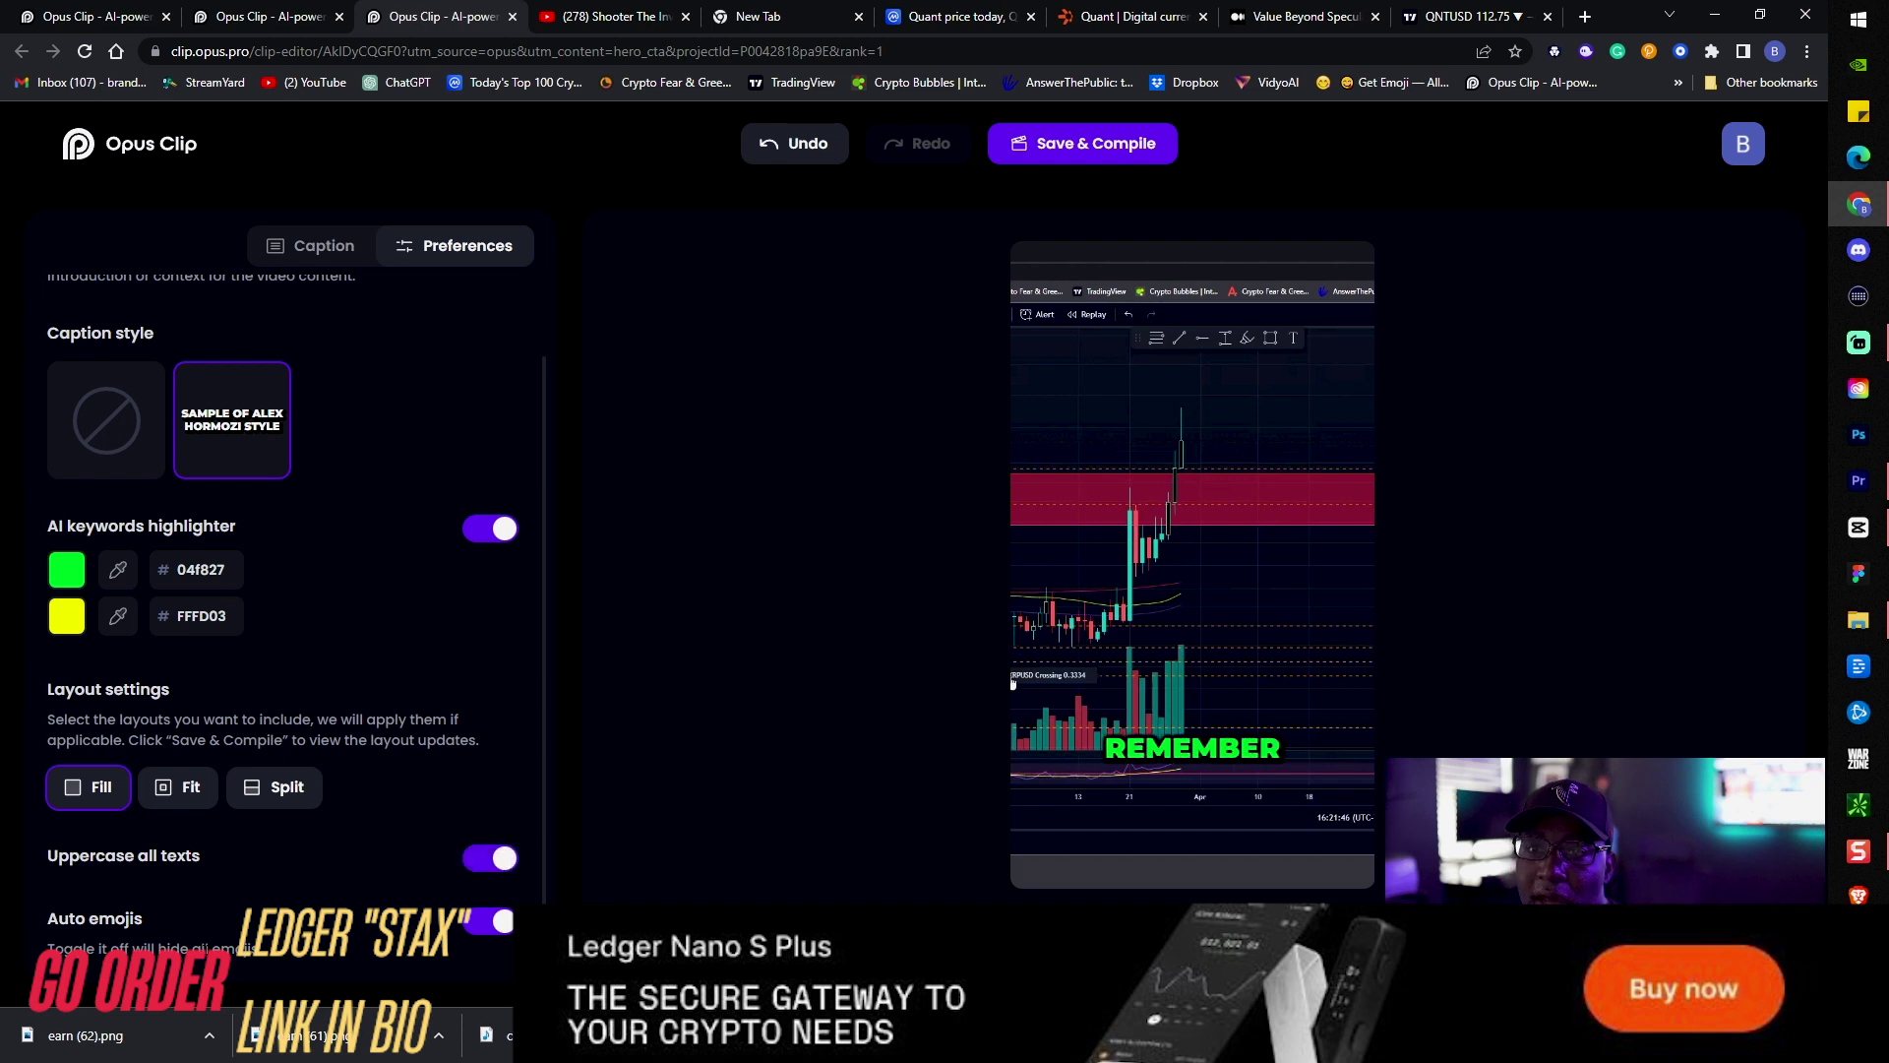
left_click(503, 925)
left_click(501, 925)
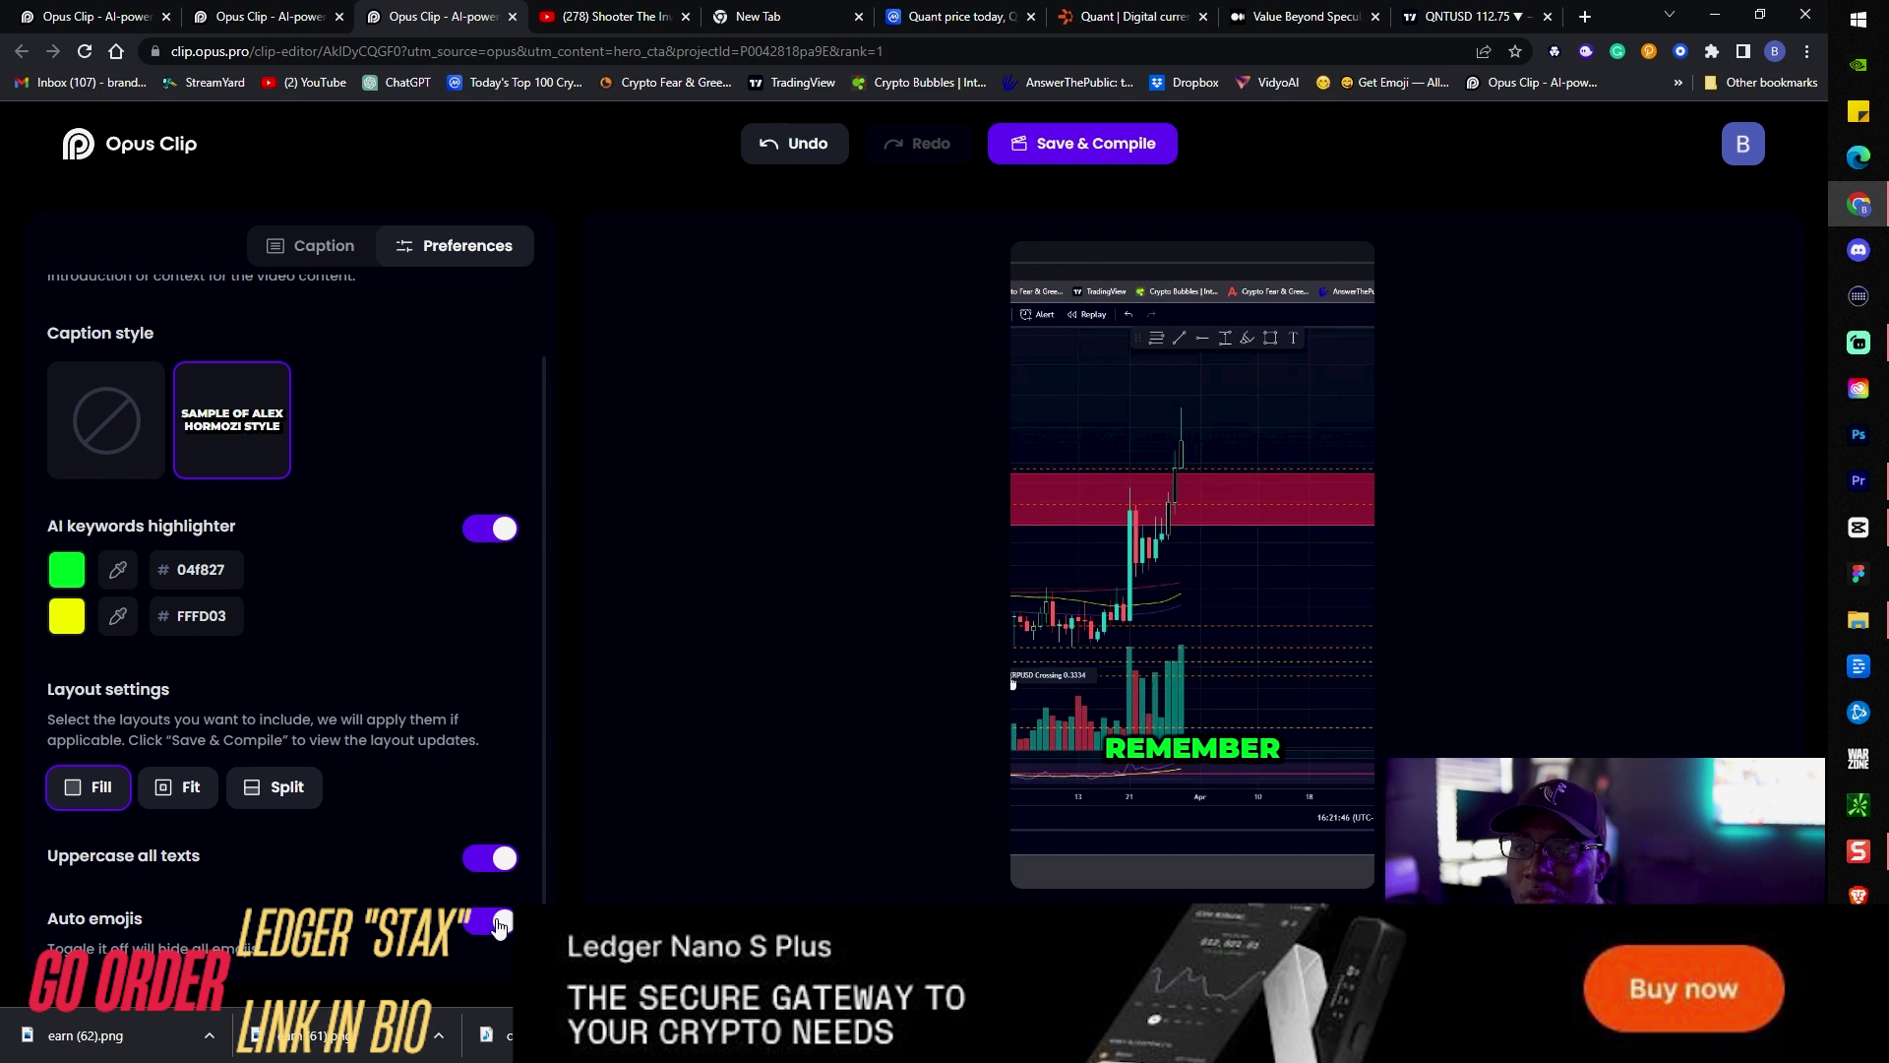
left_click(334, 252)
scroll(383, 859, "down", 2)
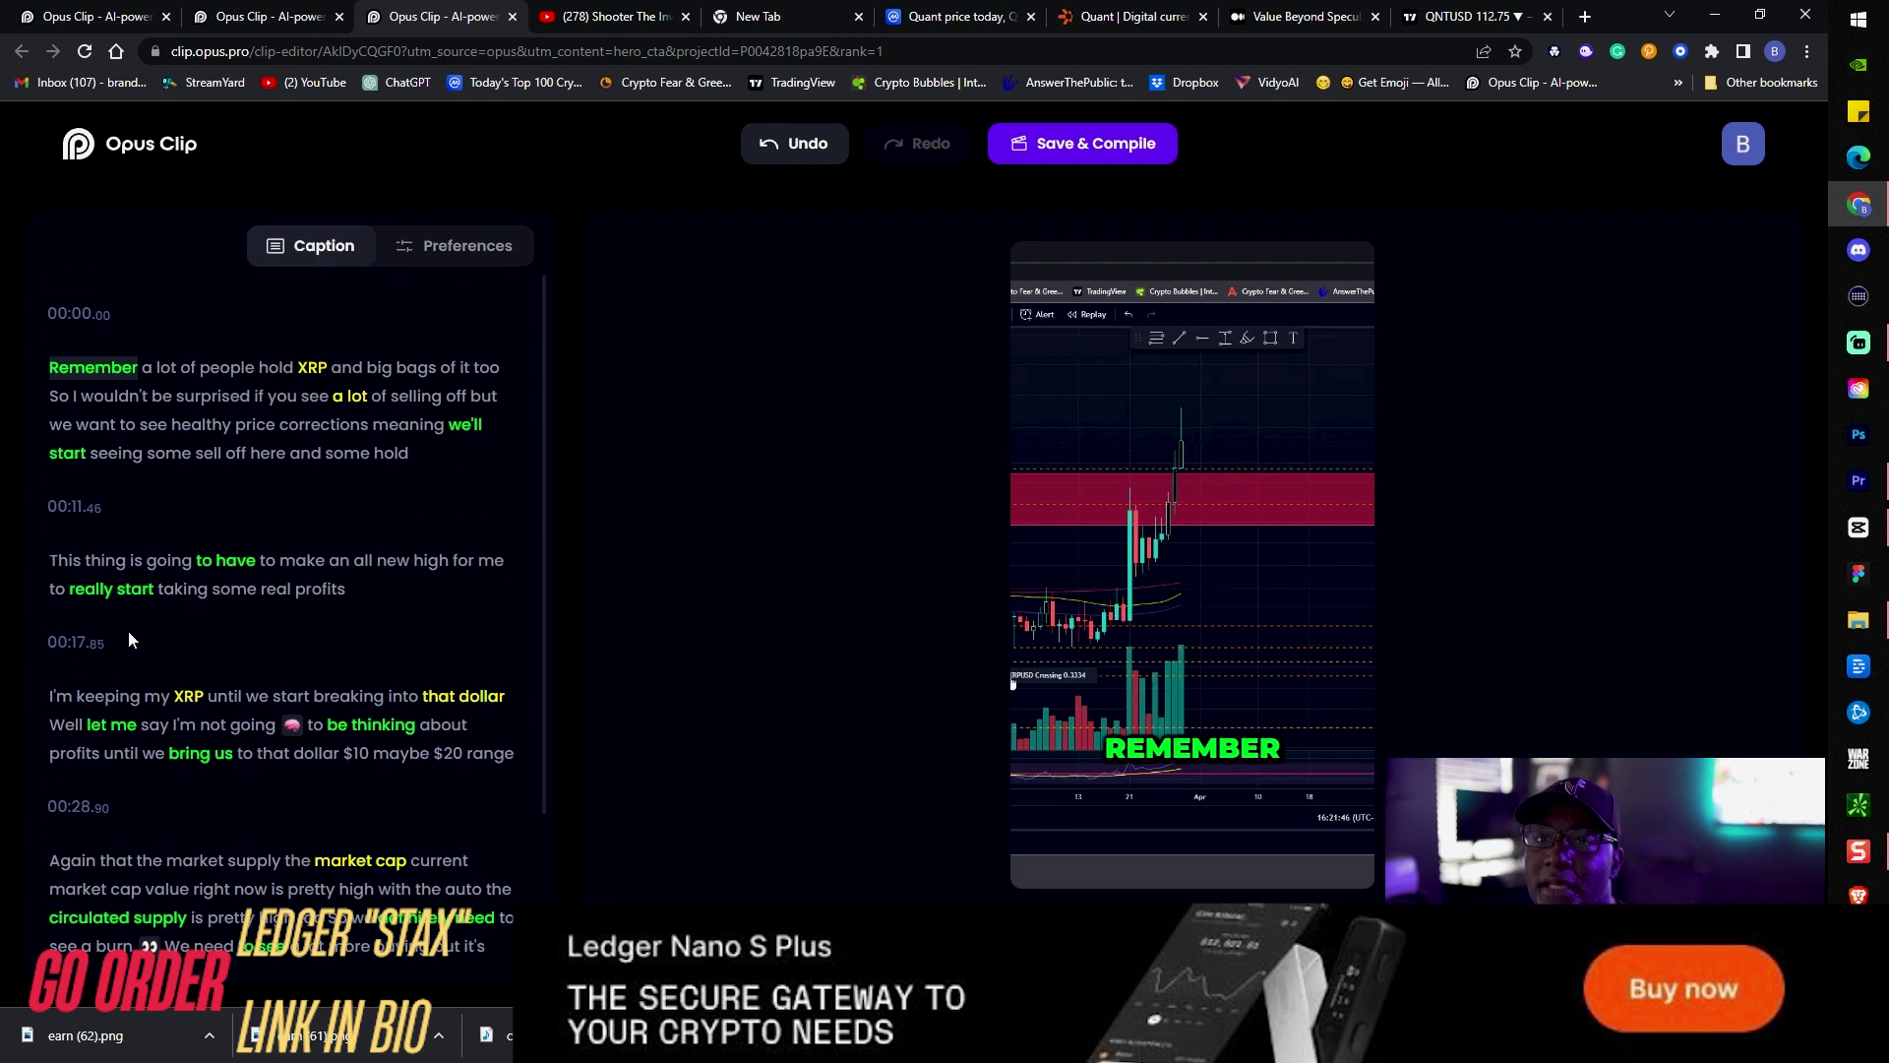
- Save & Compile the edited clip, then like and unlike clip #1 on the results page
scroll(150, 671, "up", 2)
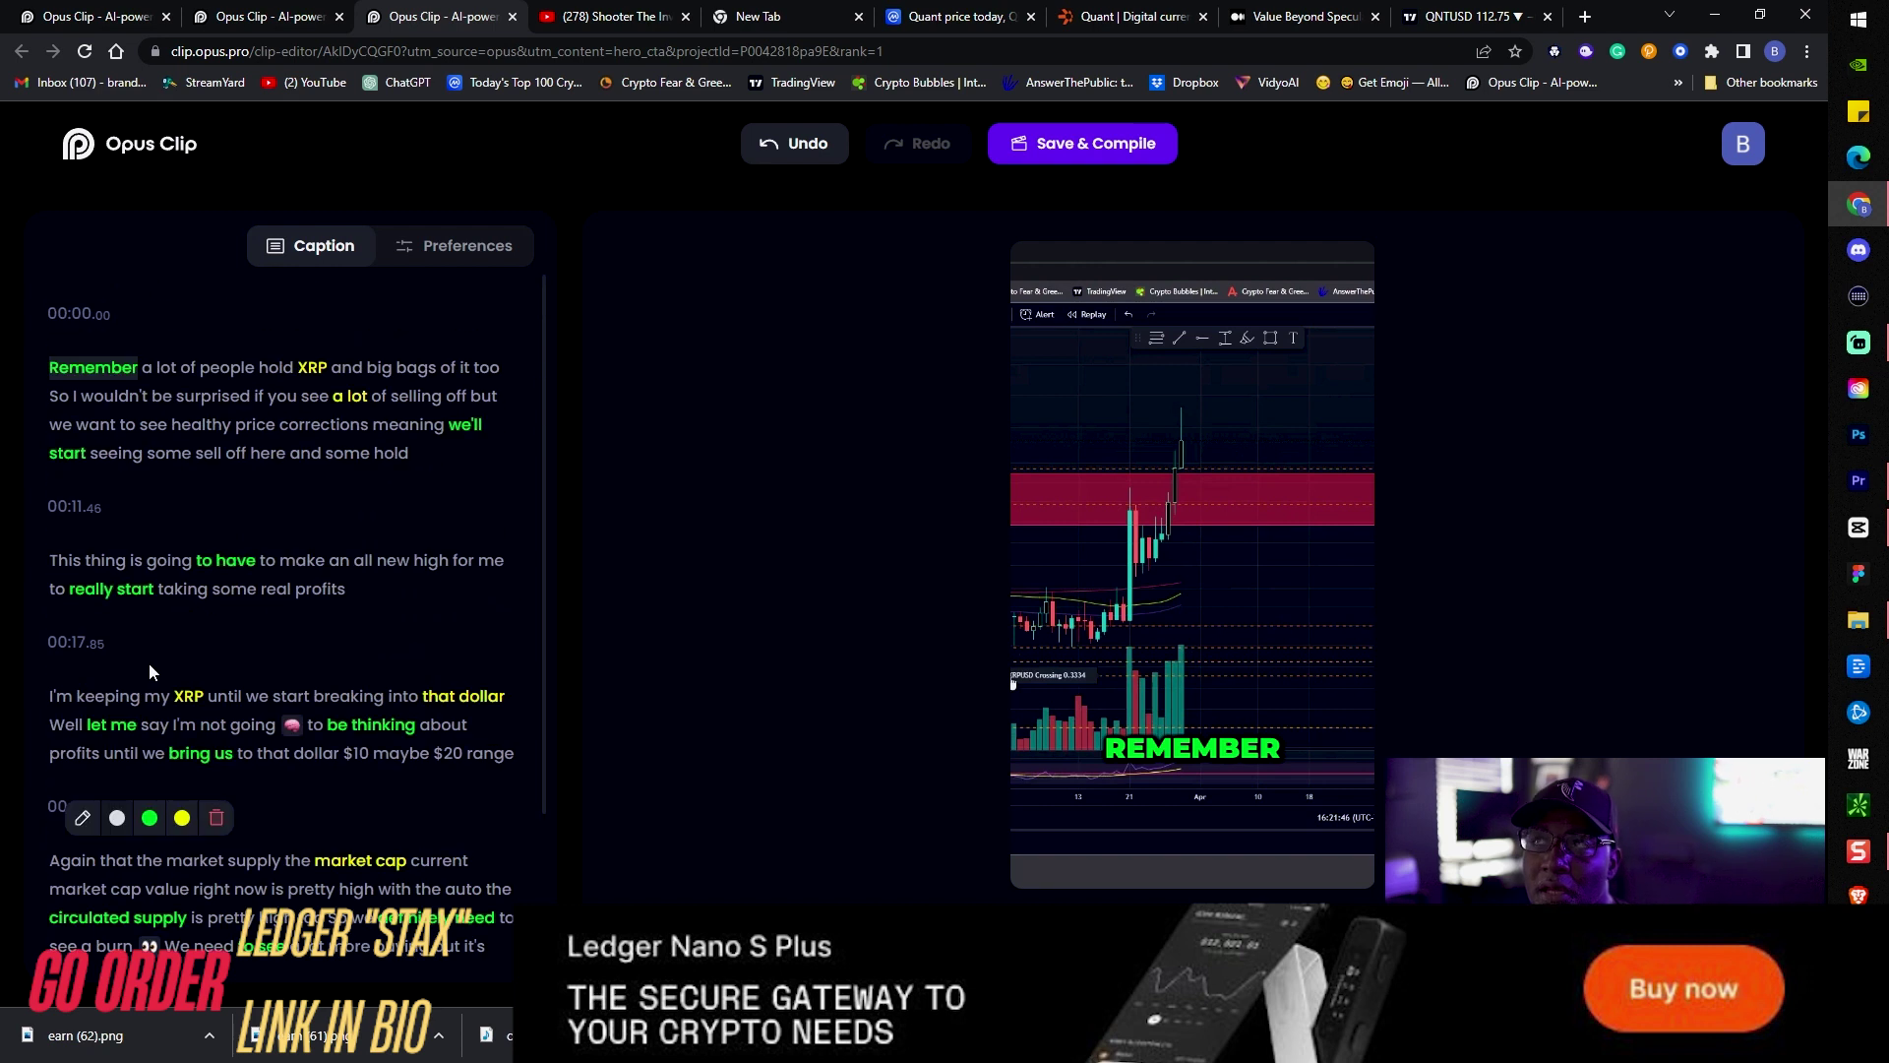
left_click(1082, 143)
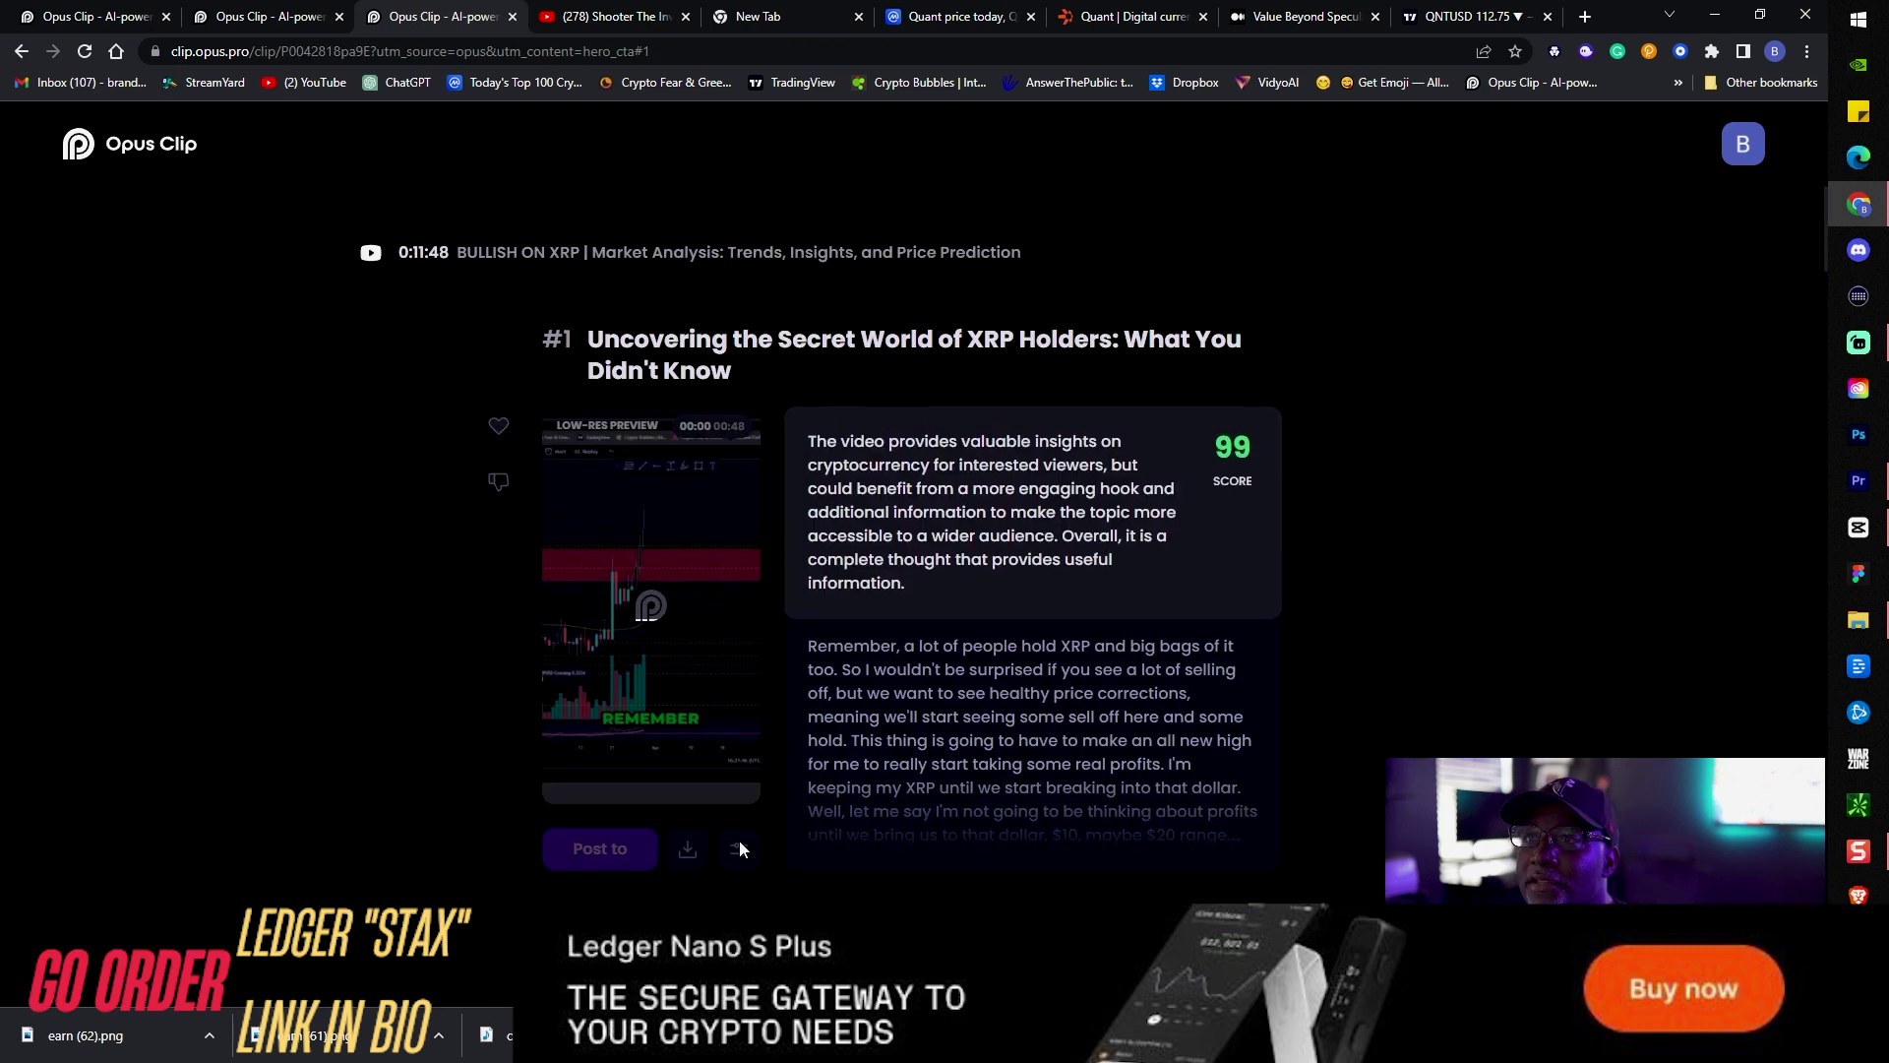
left_click(499, 433)
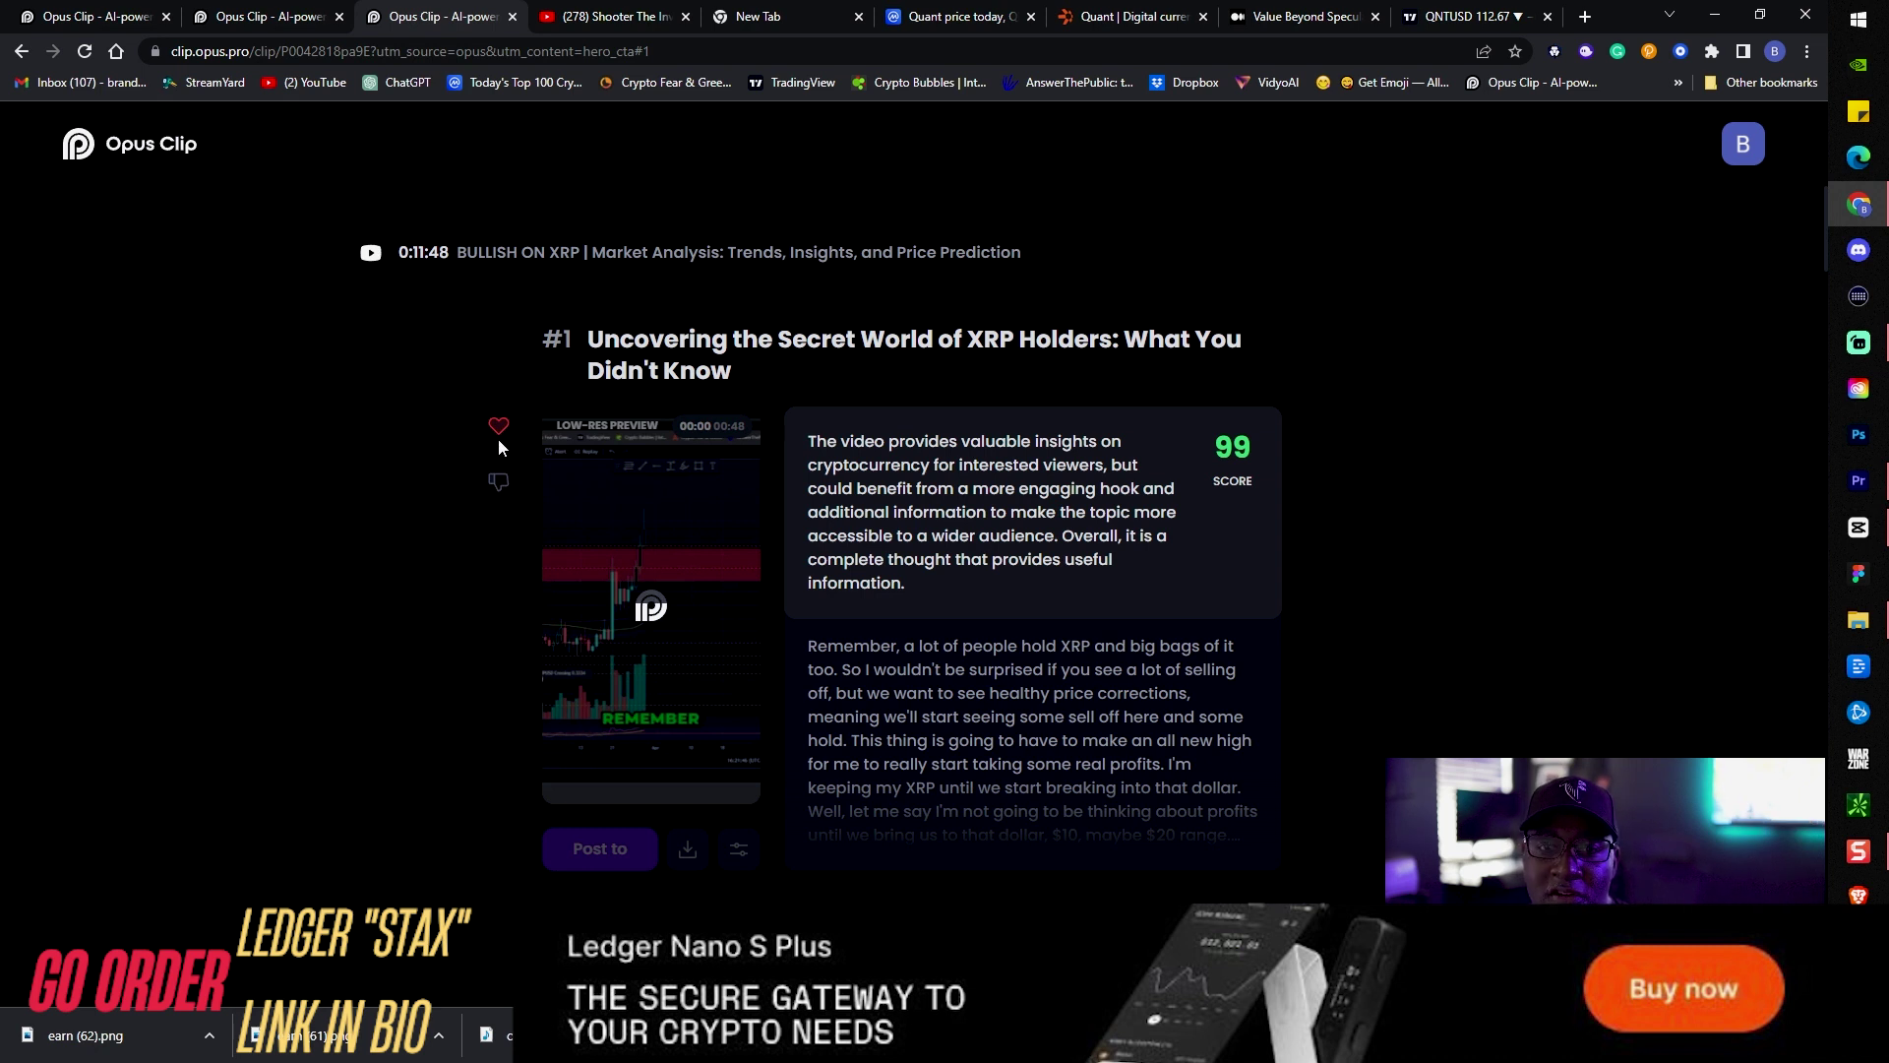
left_click(498, 435)
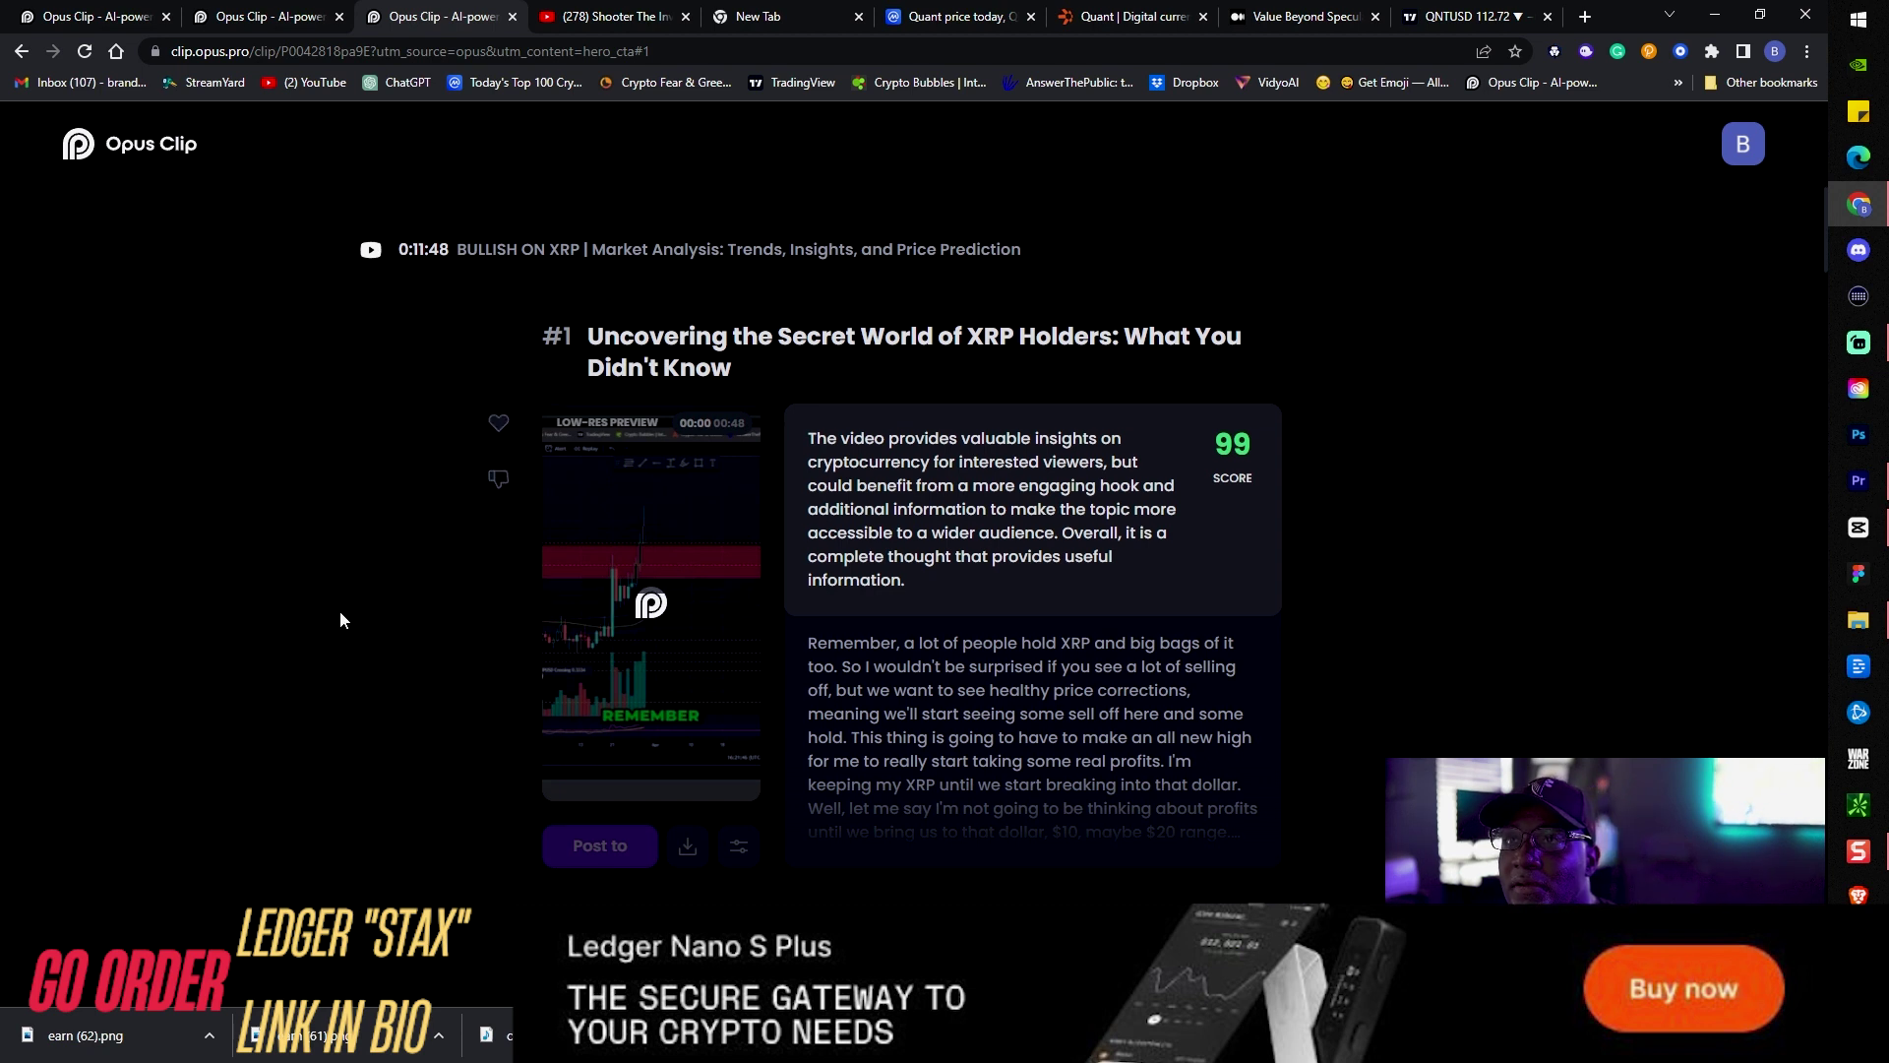
scroll(345, 608, "down", 2)
- Scroll the results past clips #2 (94) and #3 (90) to clip #4 (85)
scroll(350, 608, "down", 4)
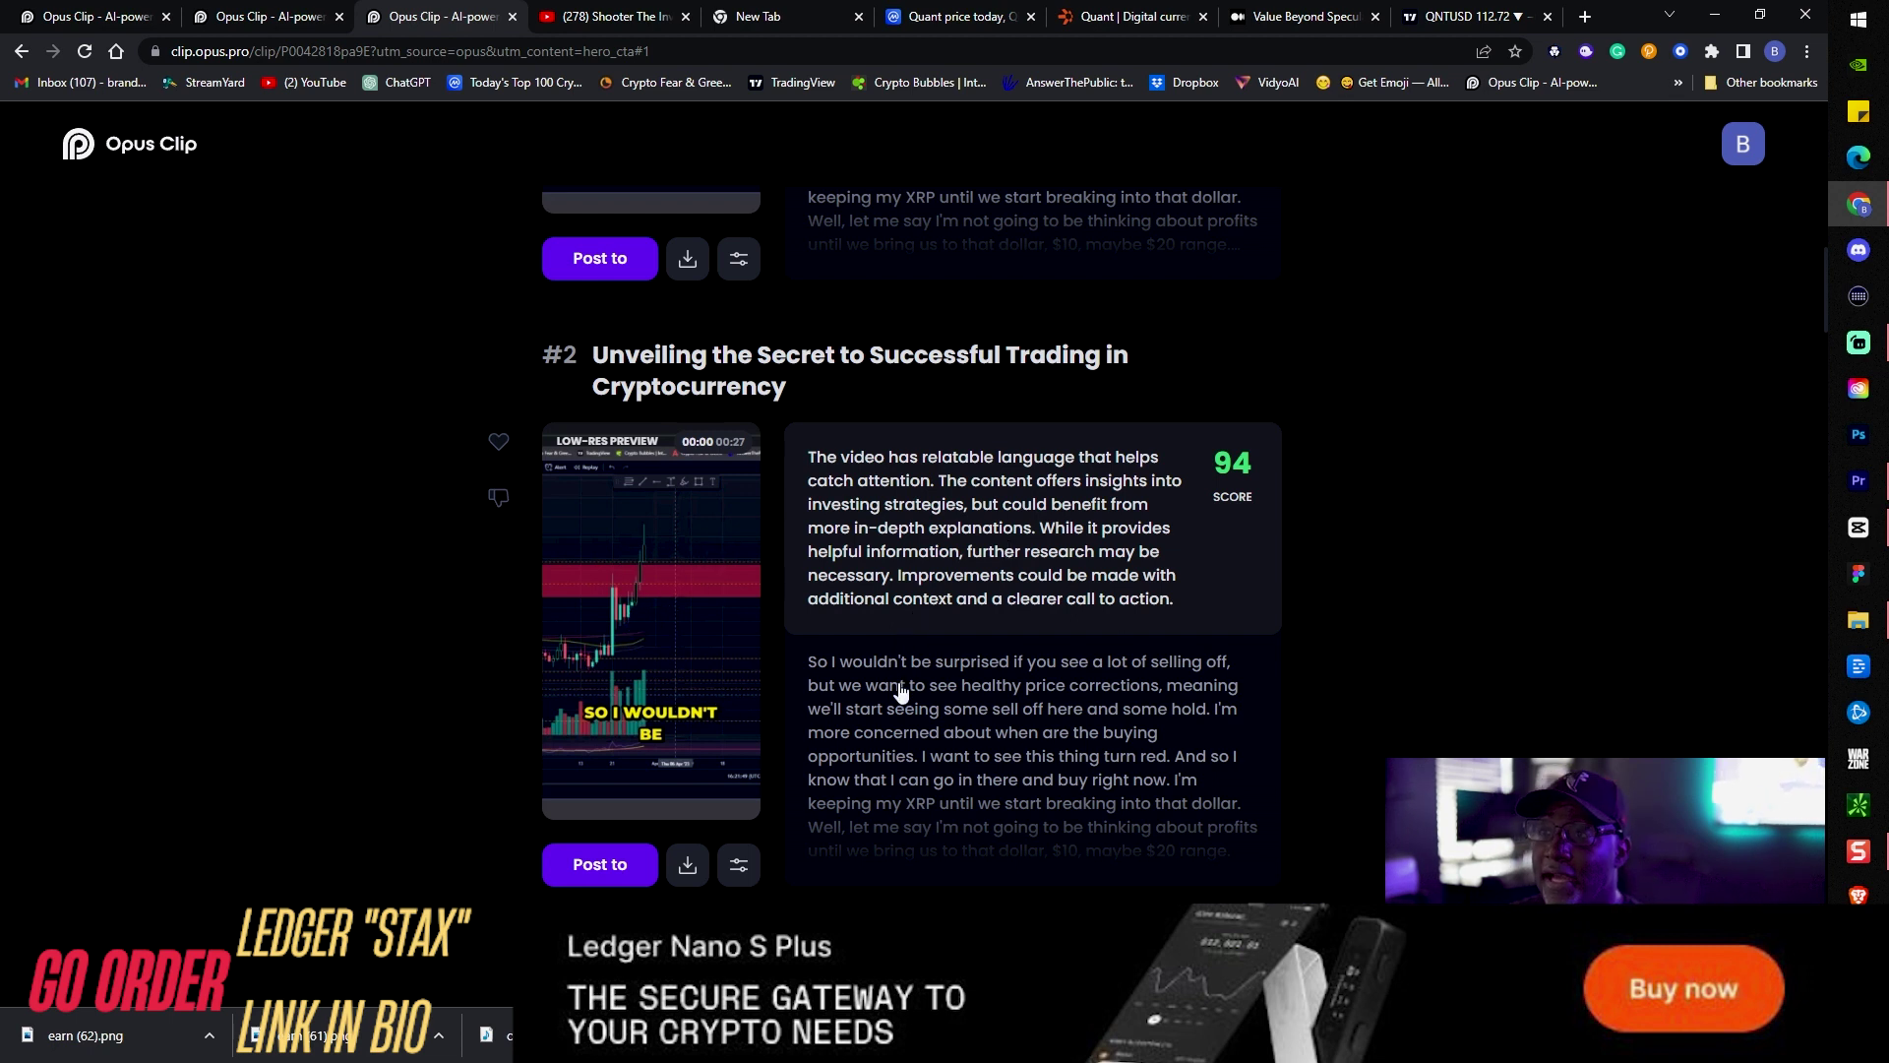
scroll(890, 630, "down", 5)
scroll(891, 634, "down", 2)
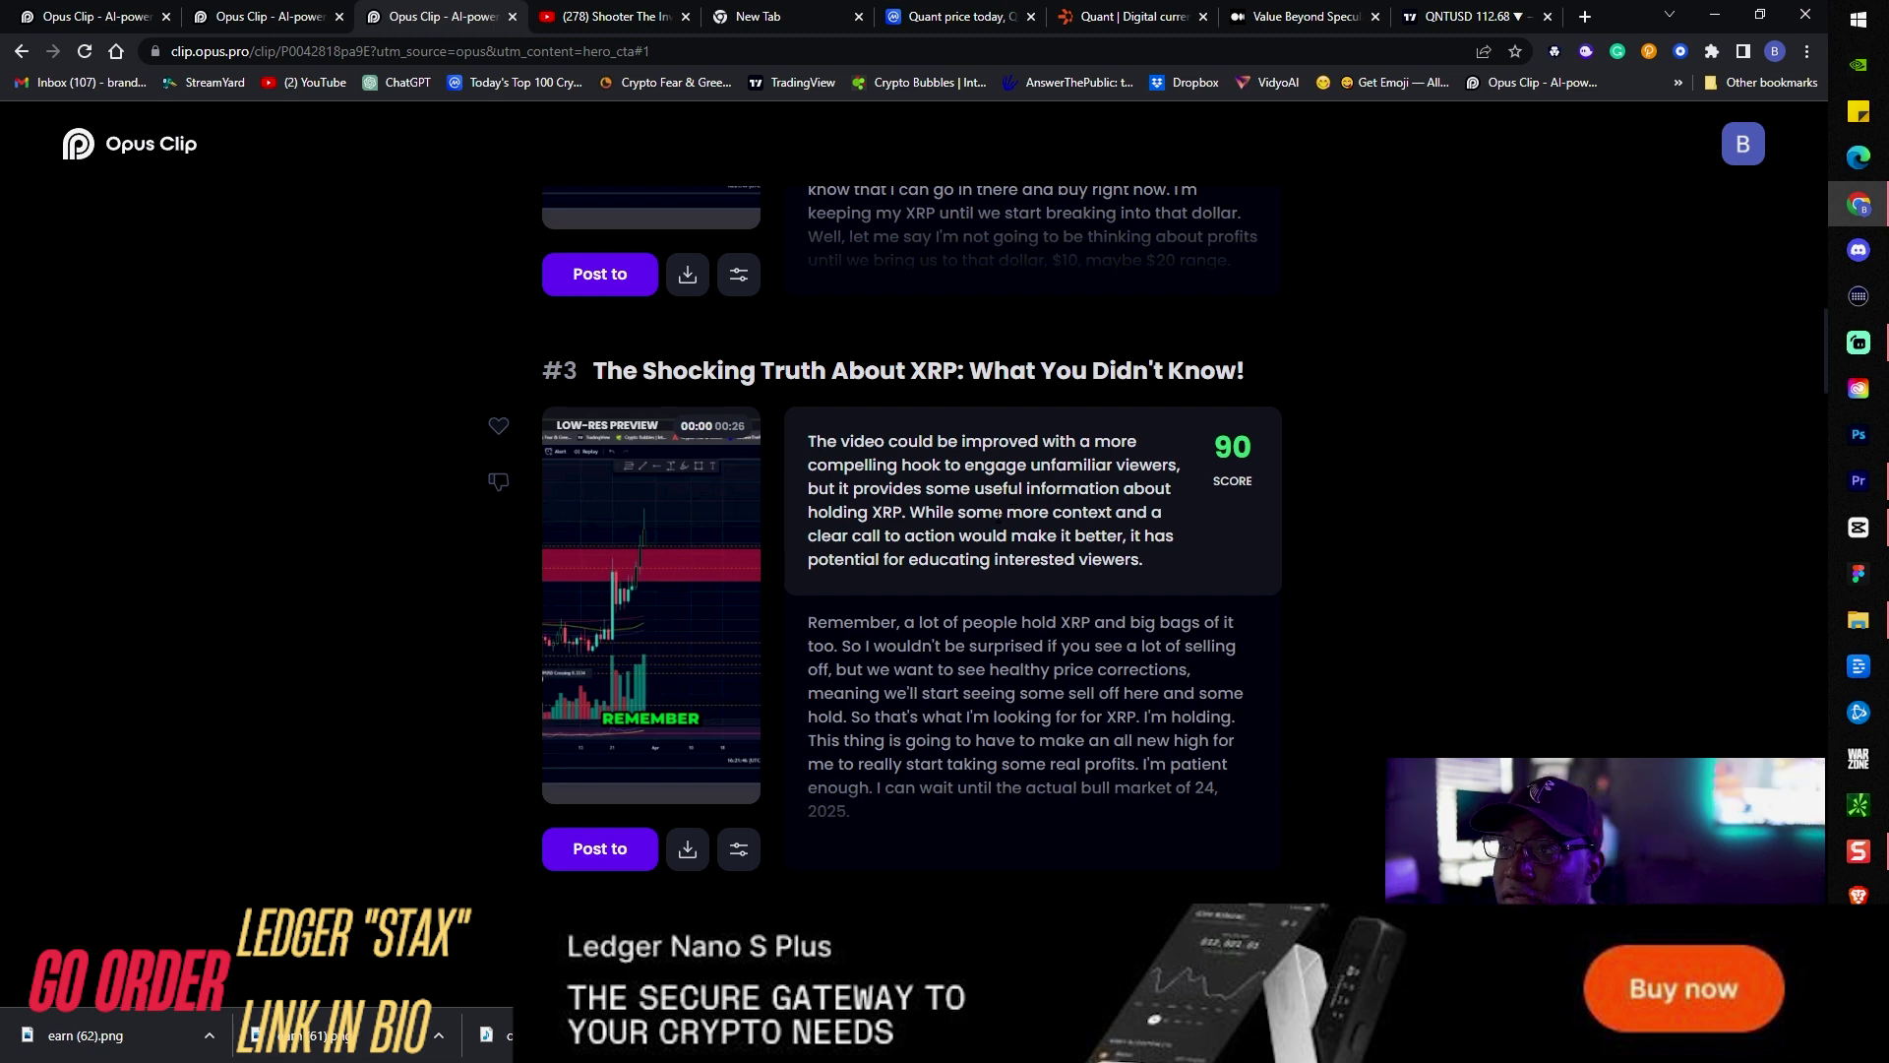
scroll(1013, 489, "down", 5)
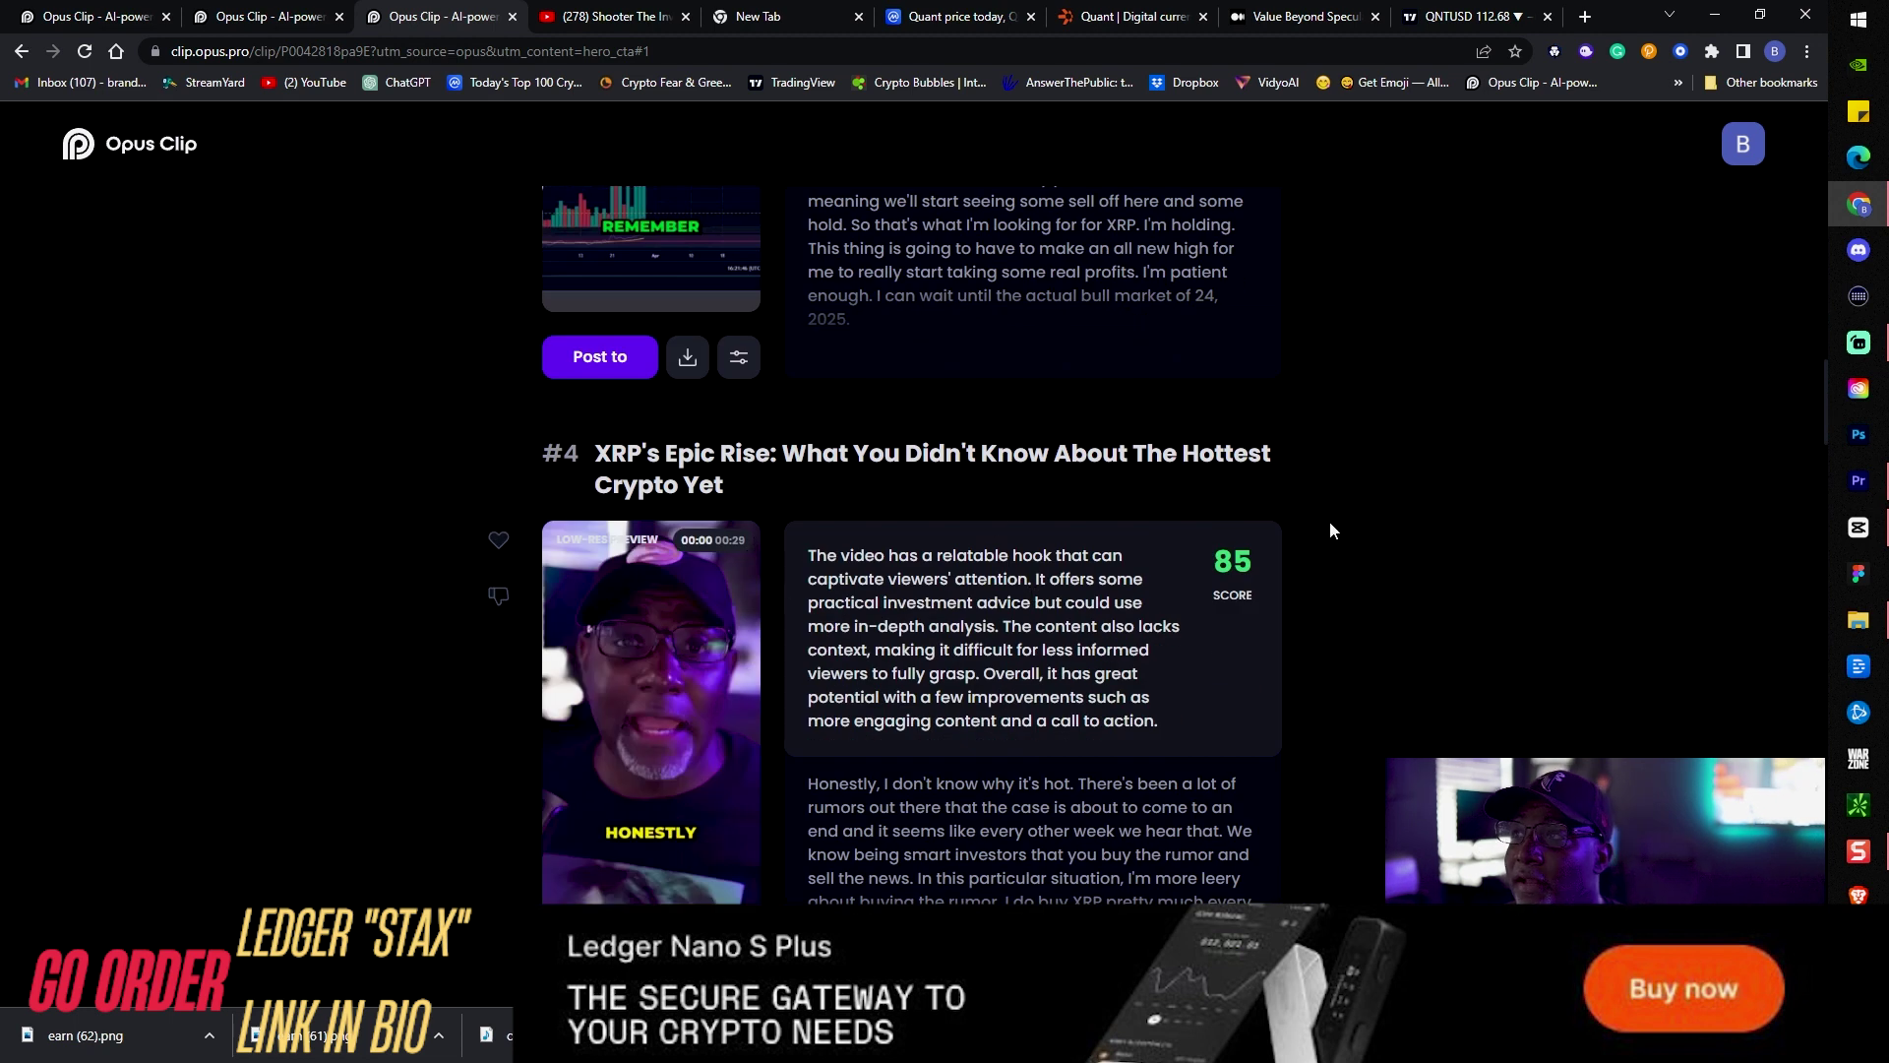
- Scroll the results from clip #4 down to last clip #13 (score 60), then back up
scroll(1327, 524, "down", 2)
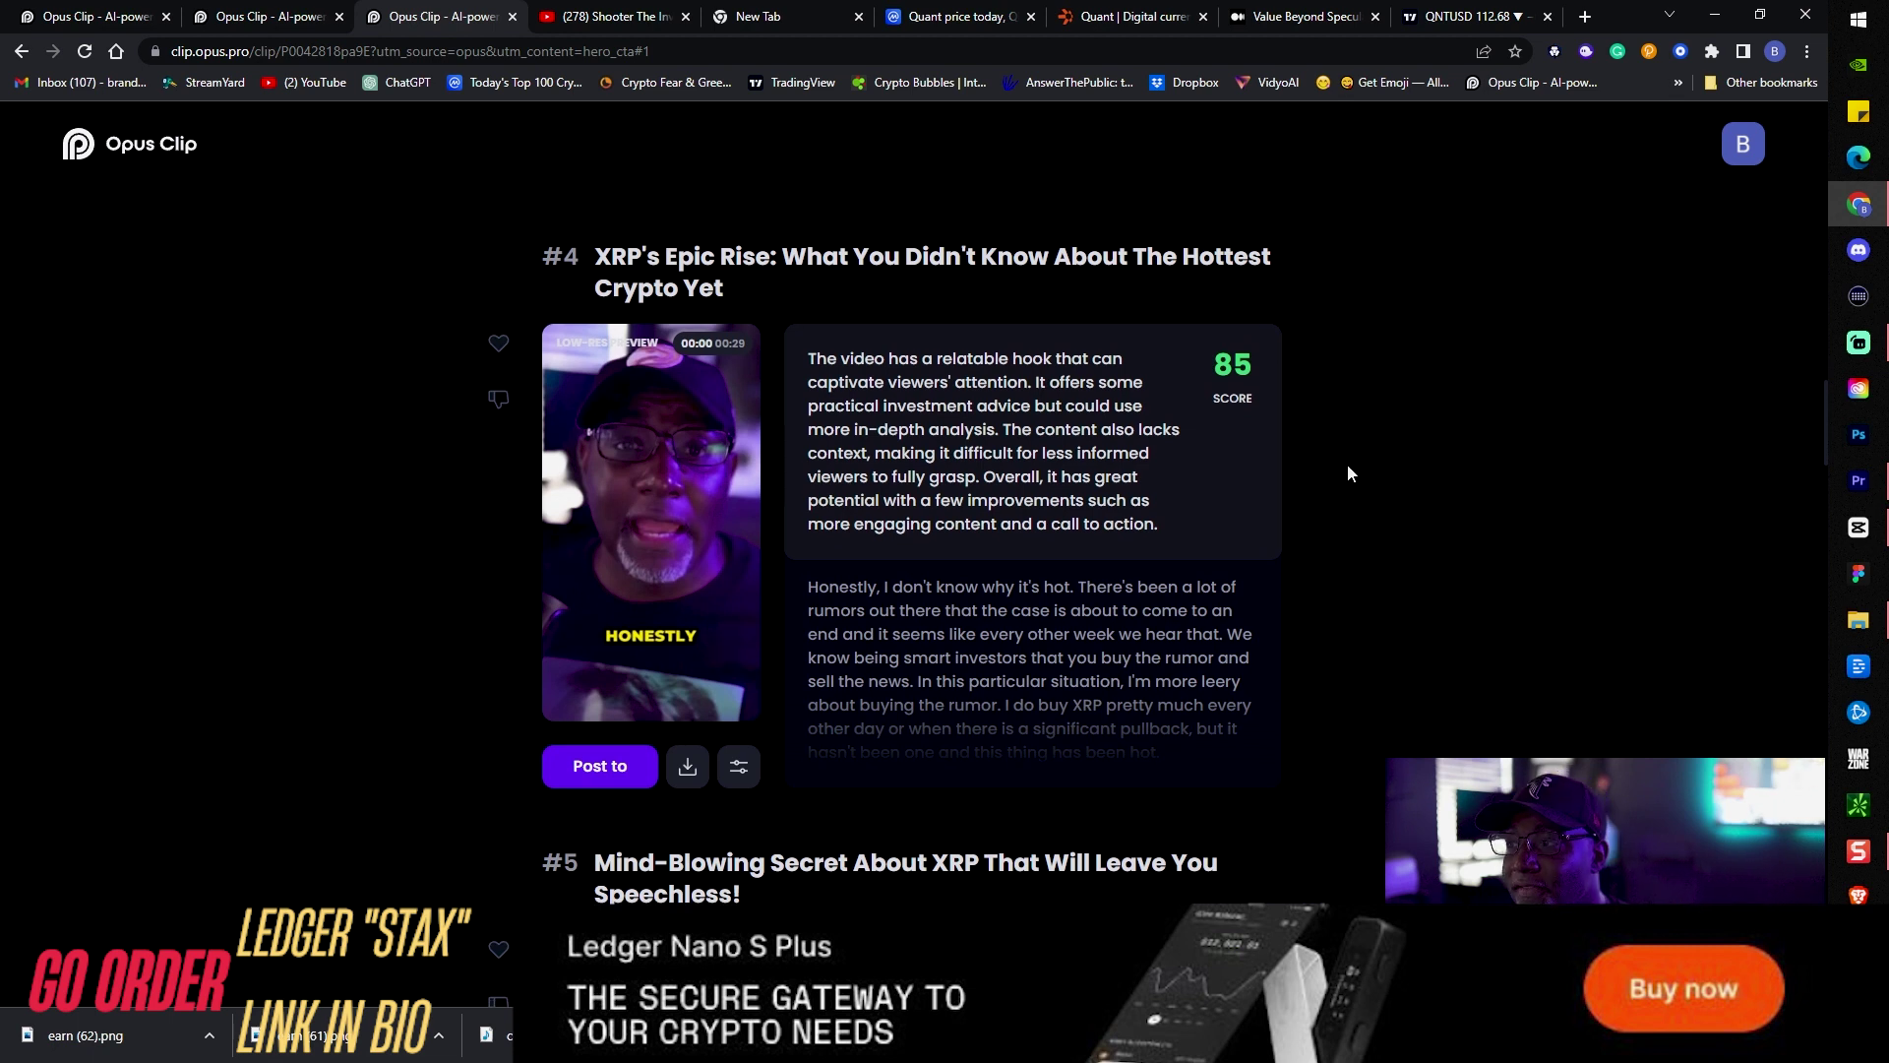
scroll(1344, 469, "down", 8)
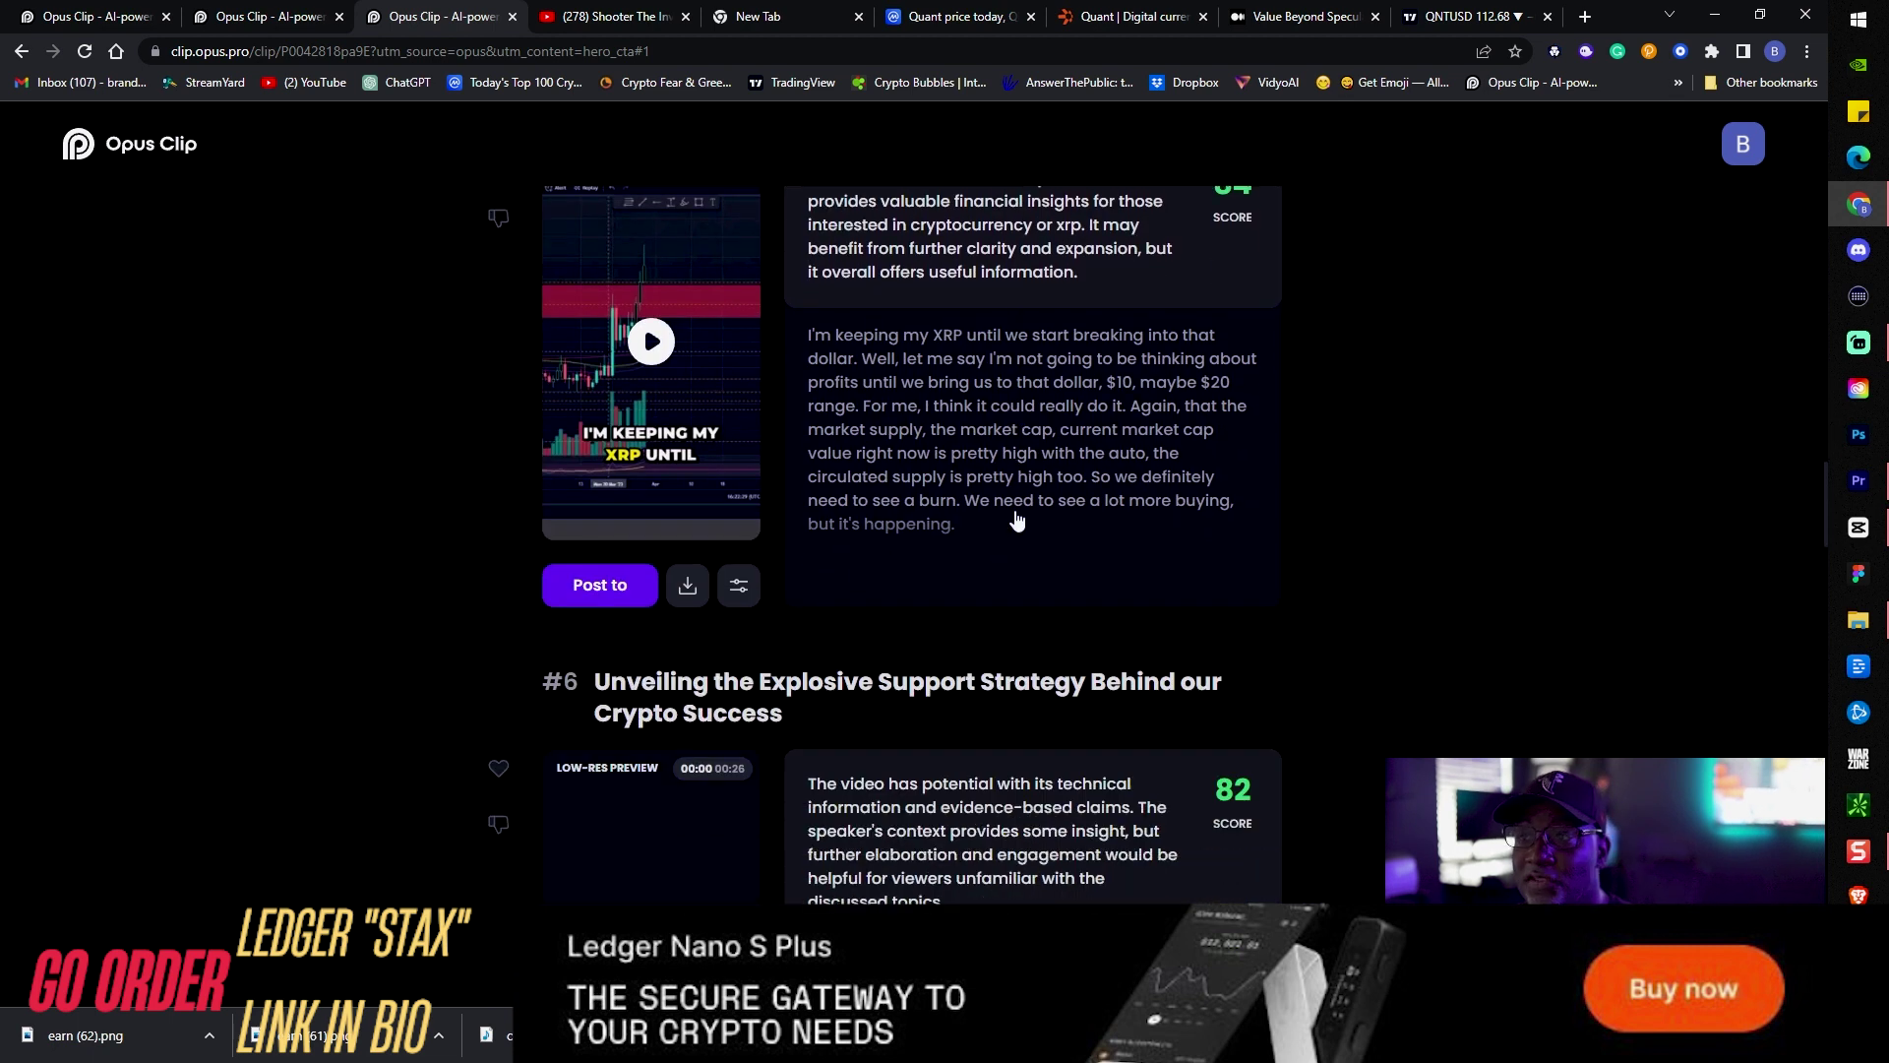
scroll(1017, 519, "down", 3)
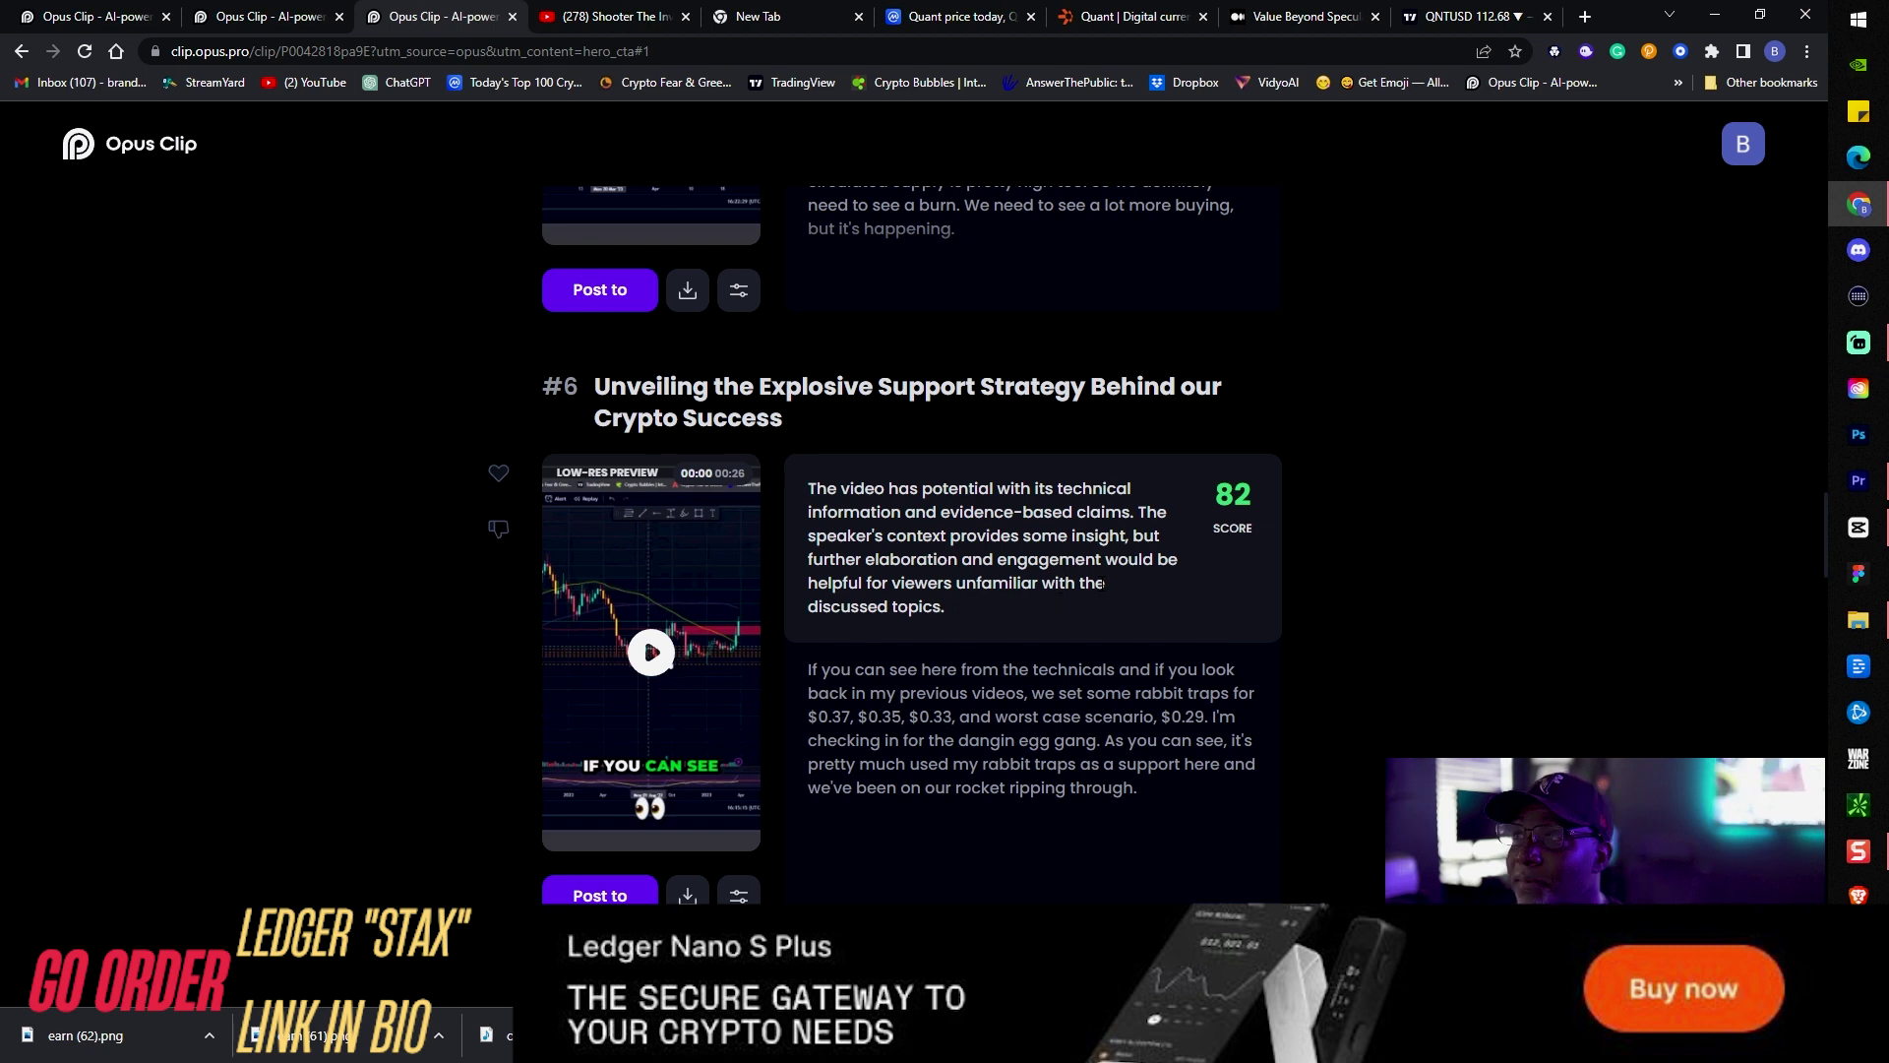
scroll(1103, 583, "down", 6)
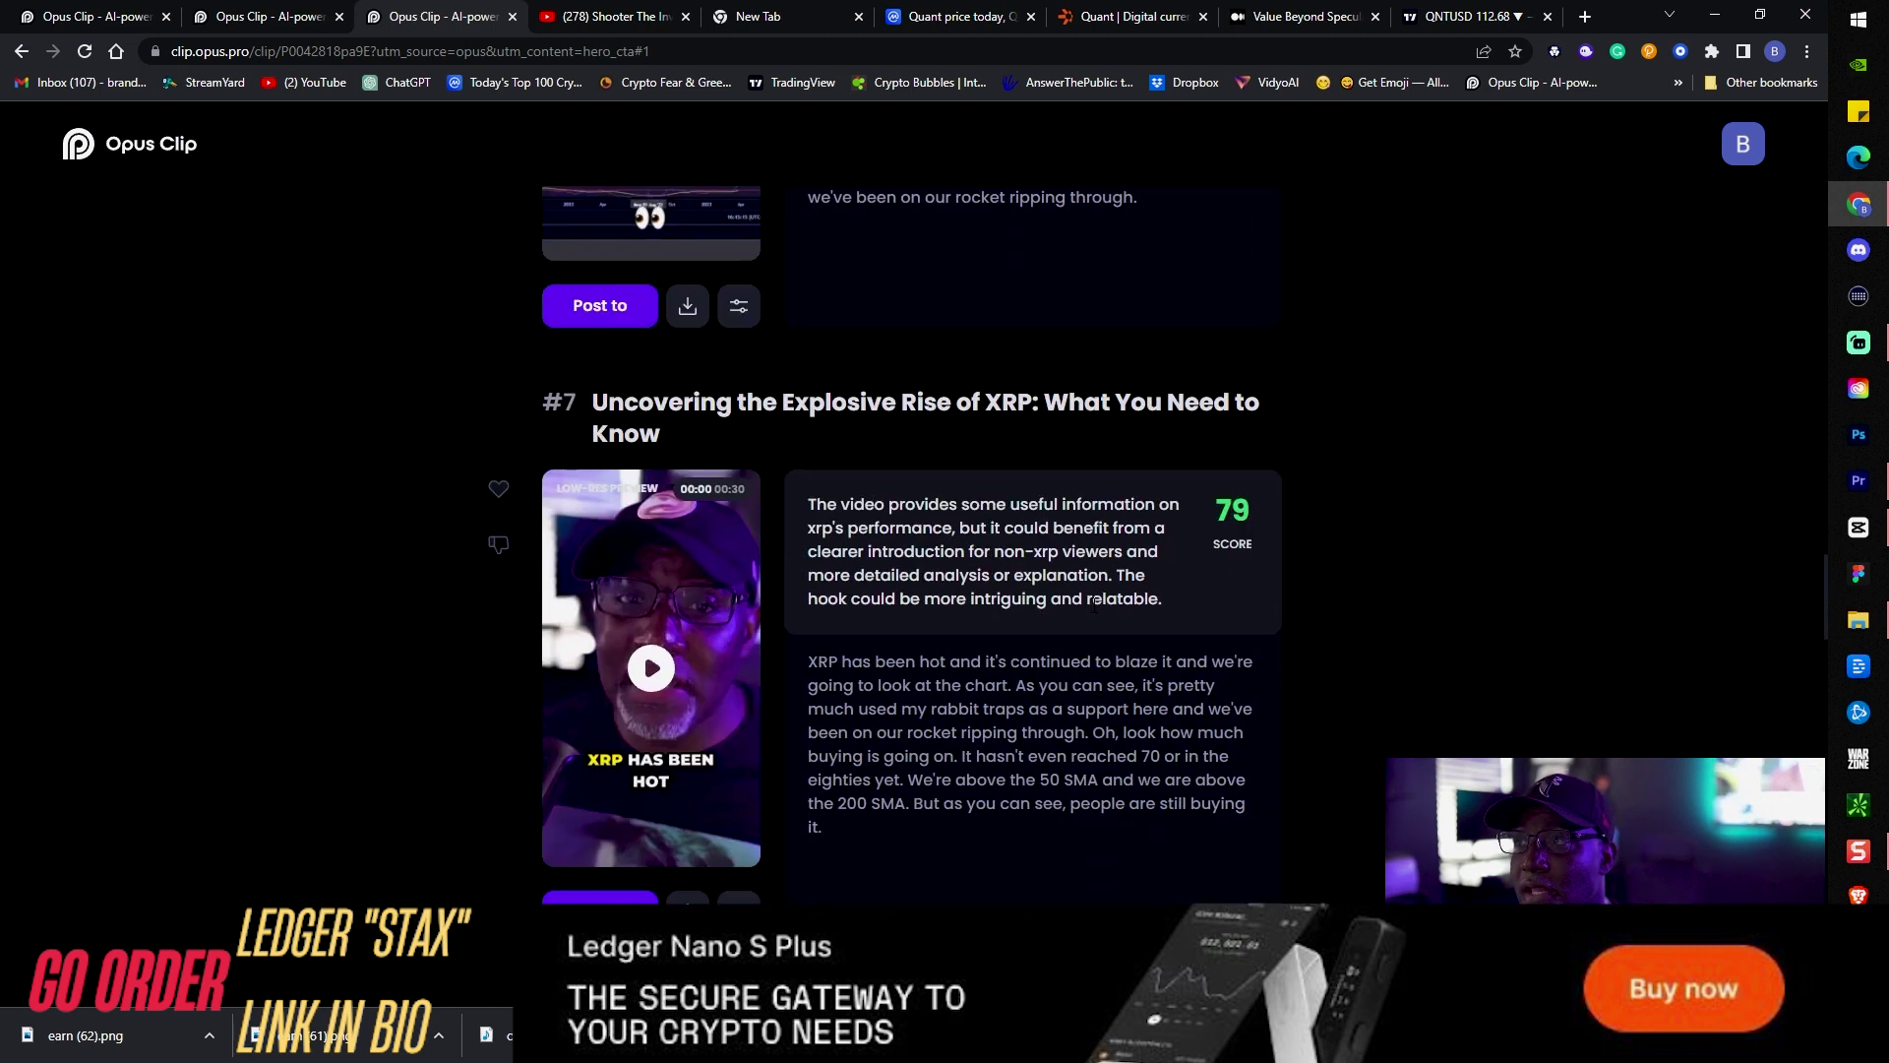
scroll(1089, 603, "down", 2)
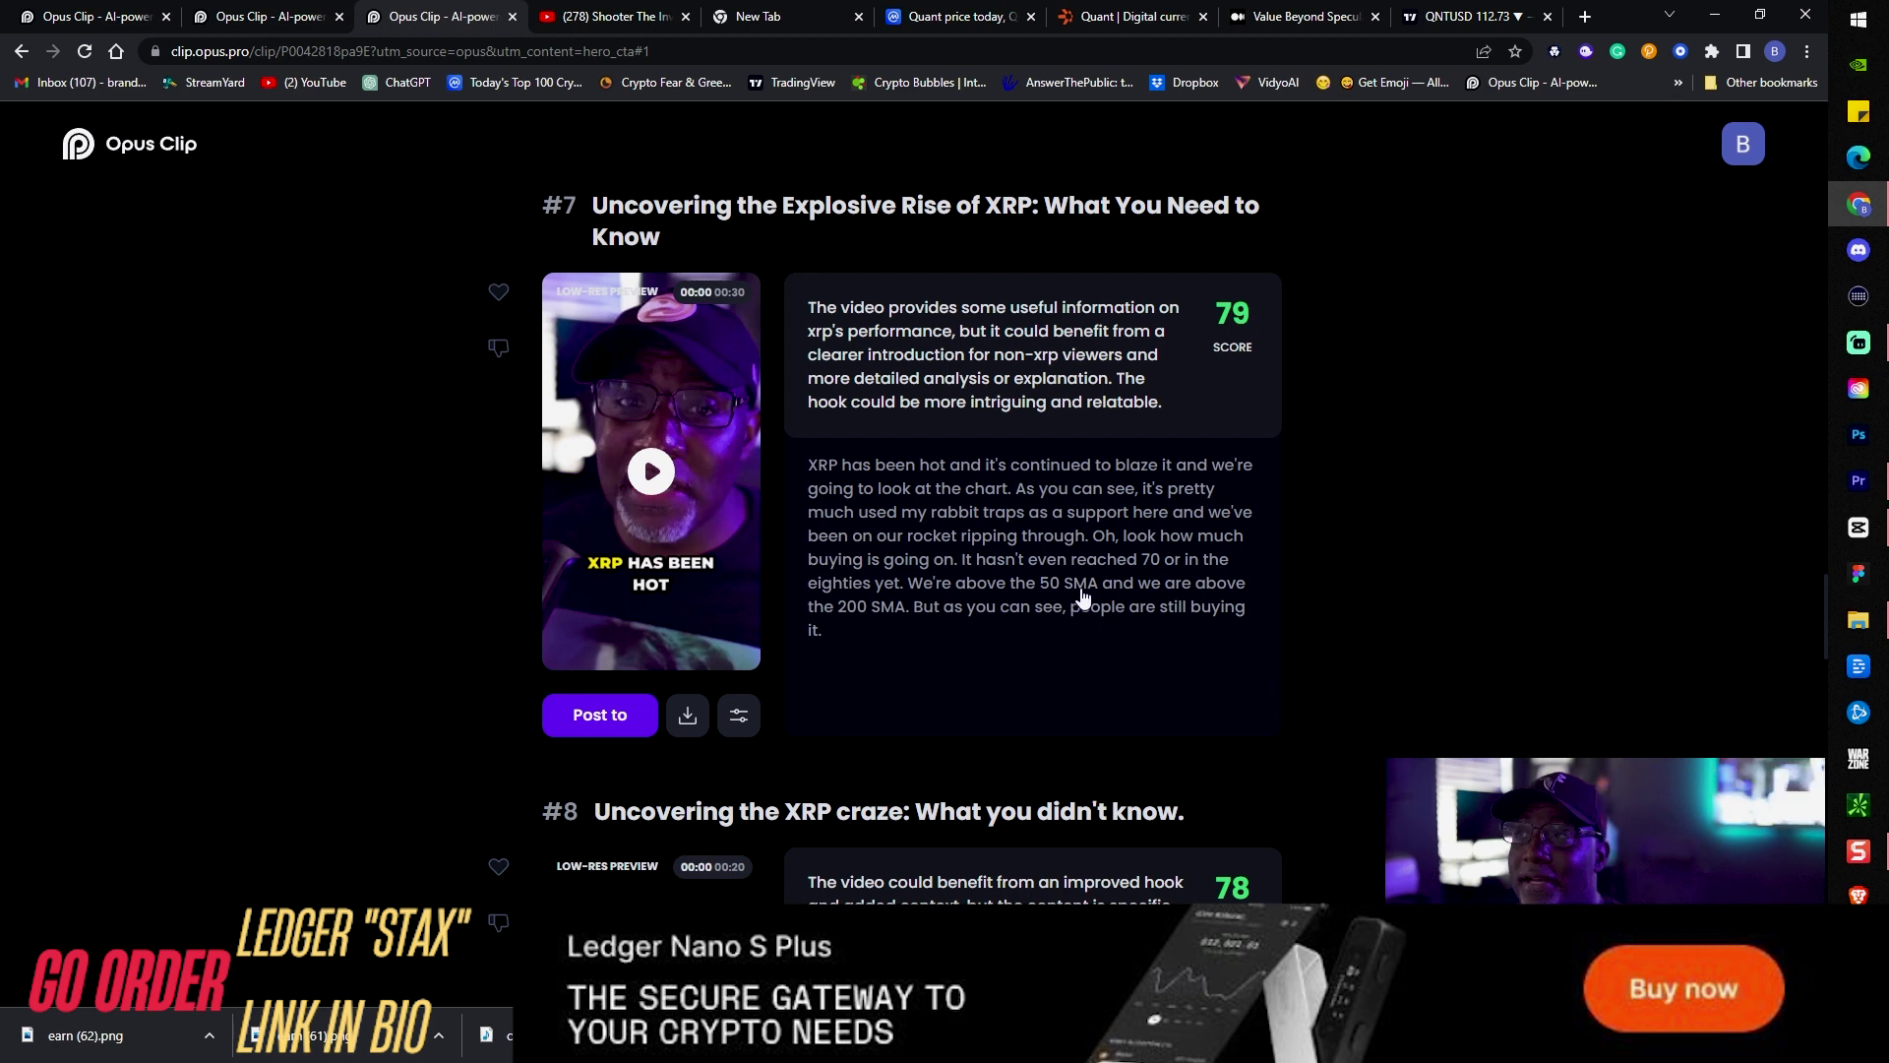
scroll(1082, 597, "down", 9)
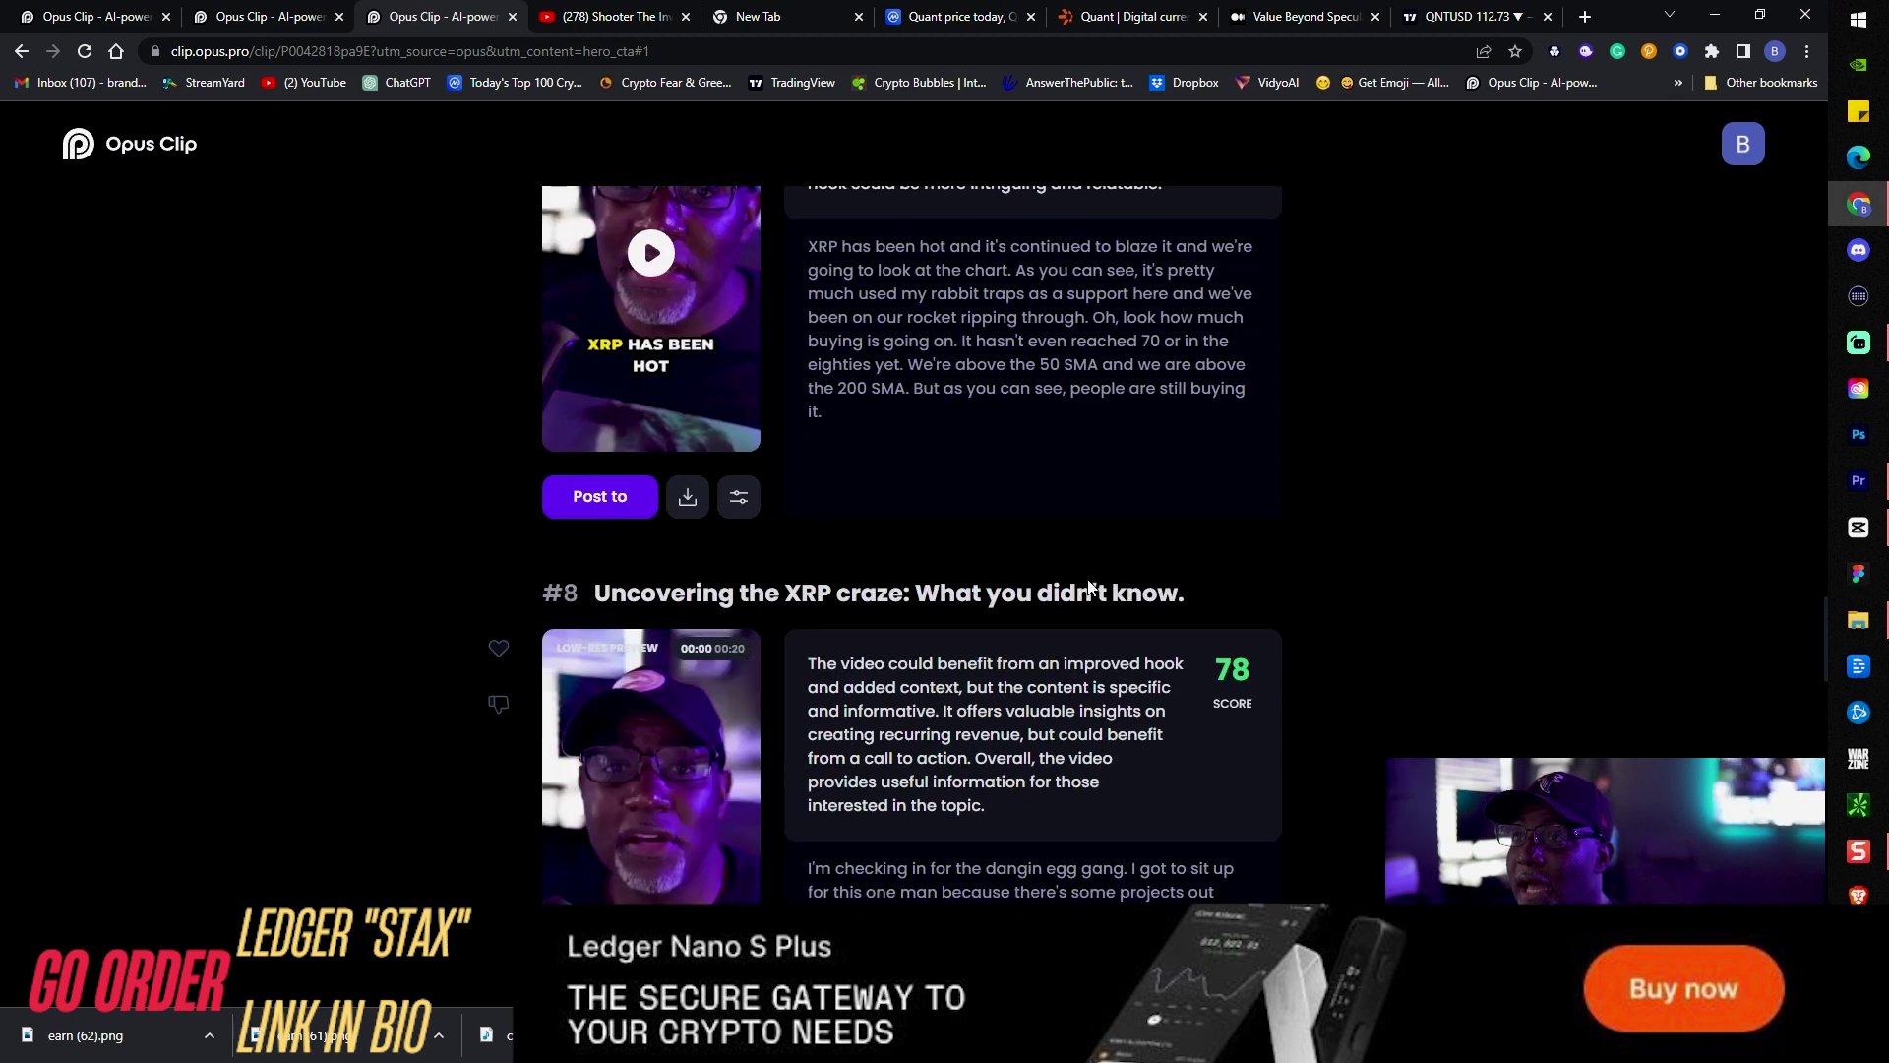
scroll(1083, 597, "down", 9)
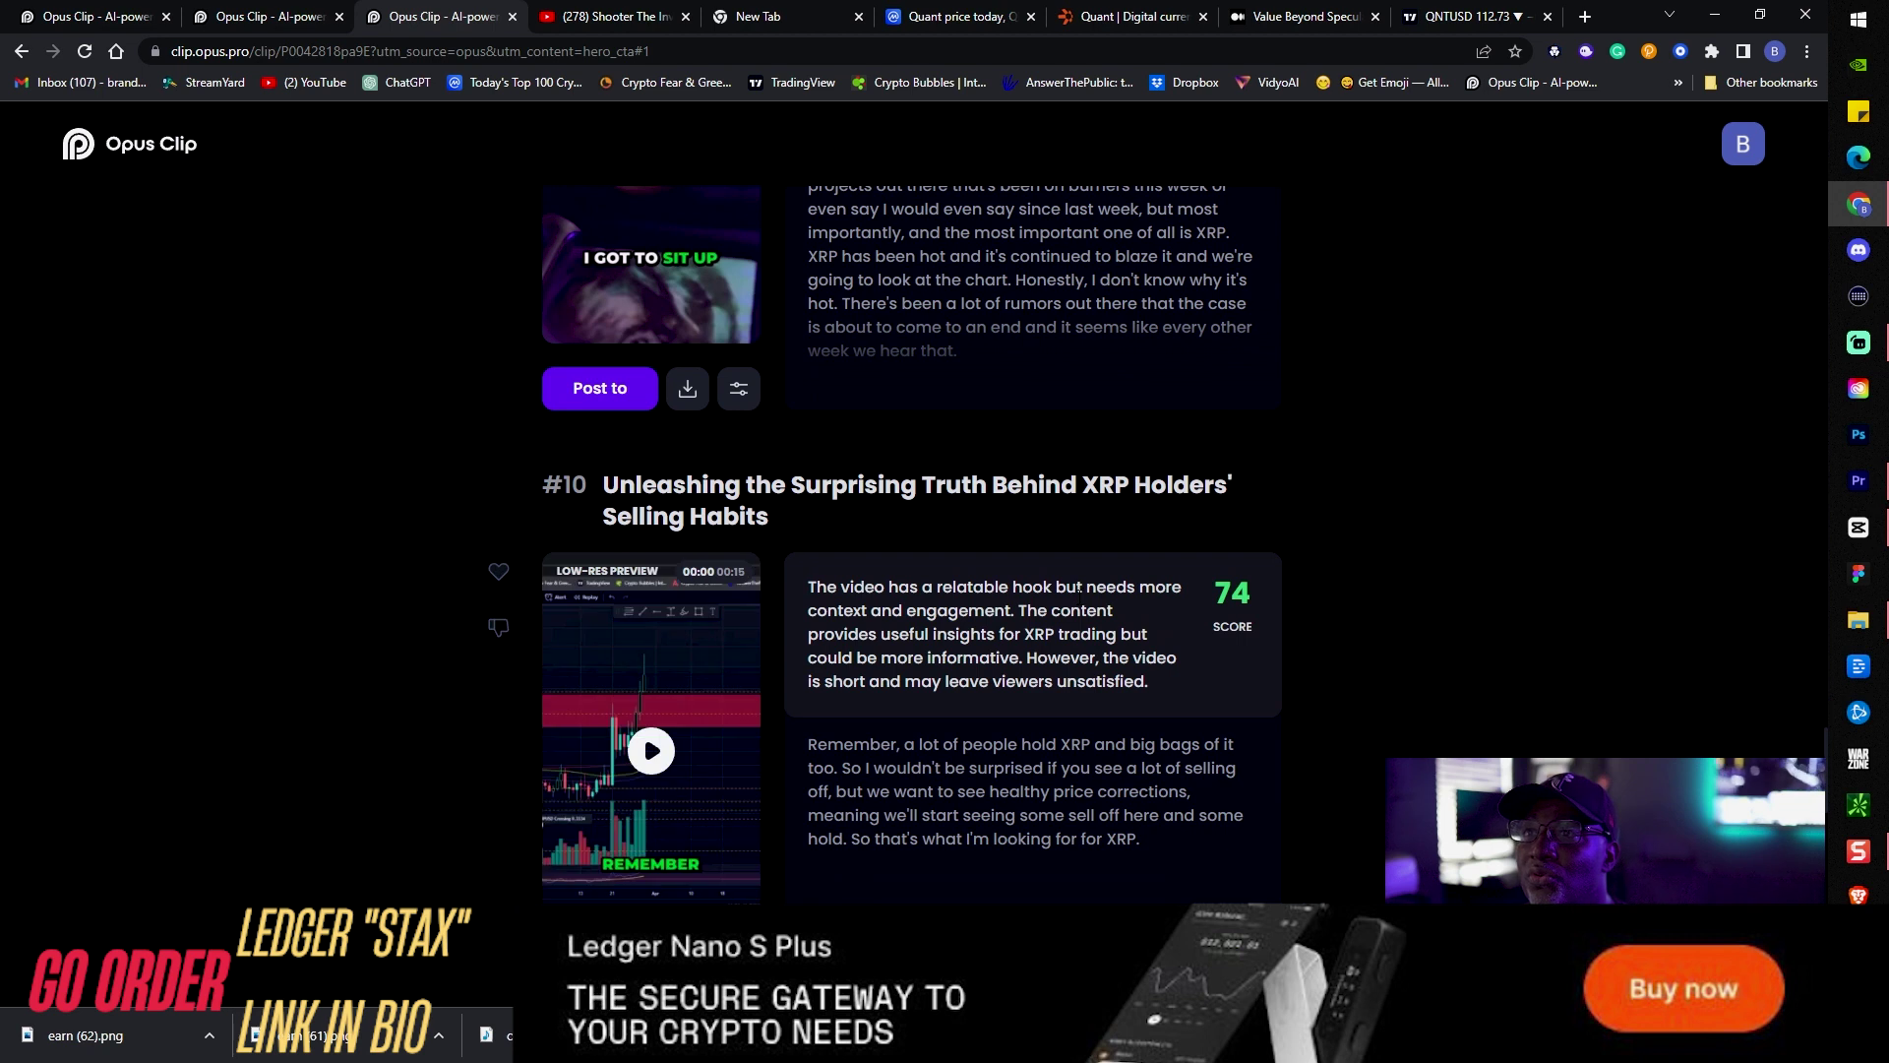
scroll(852, 533, "down", 12)
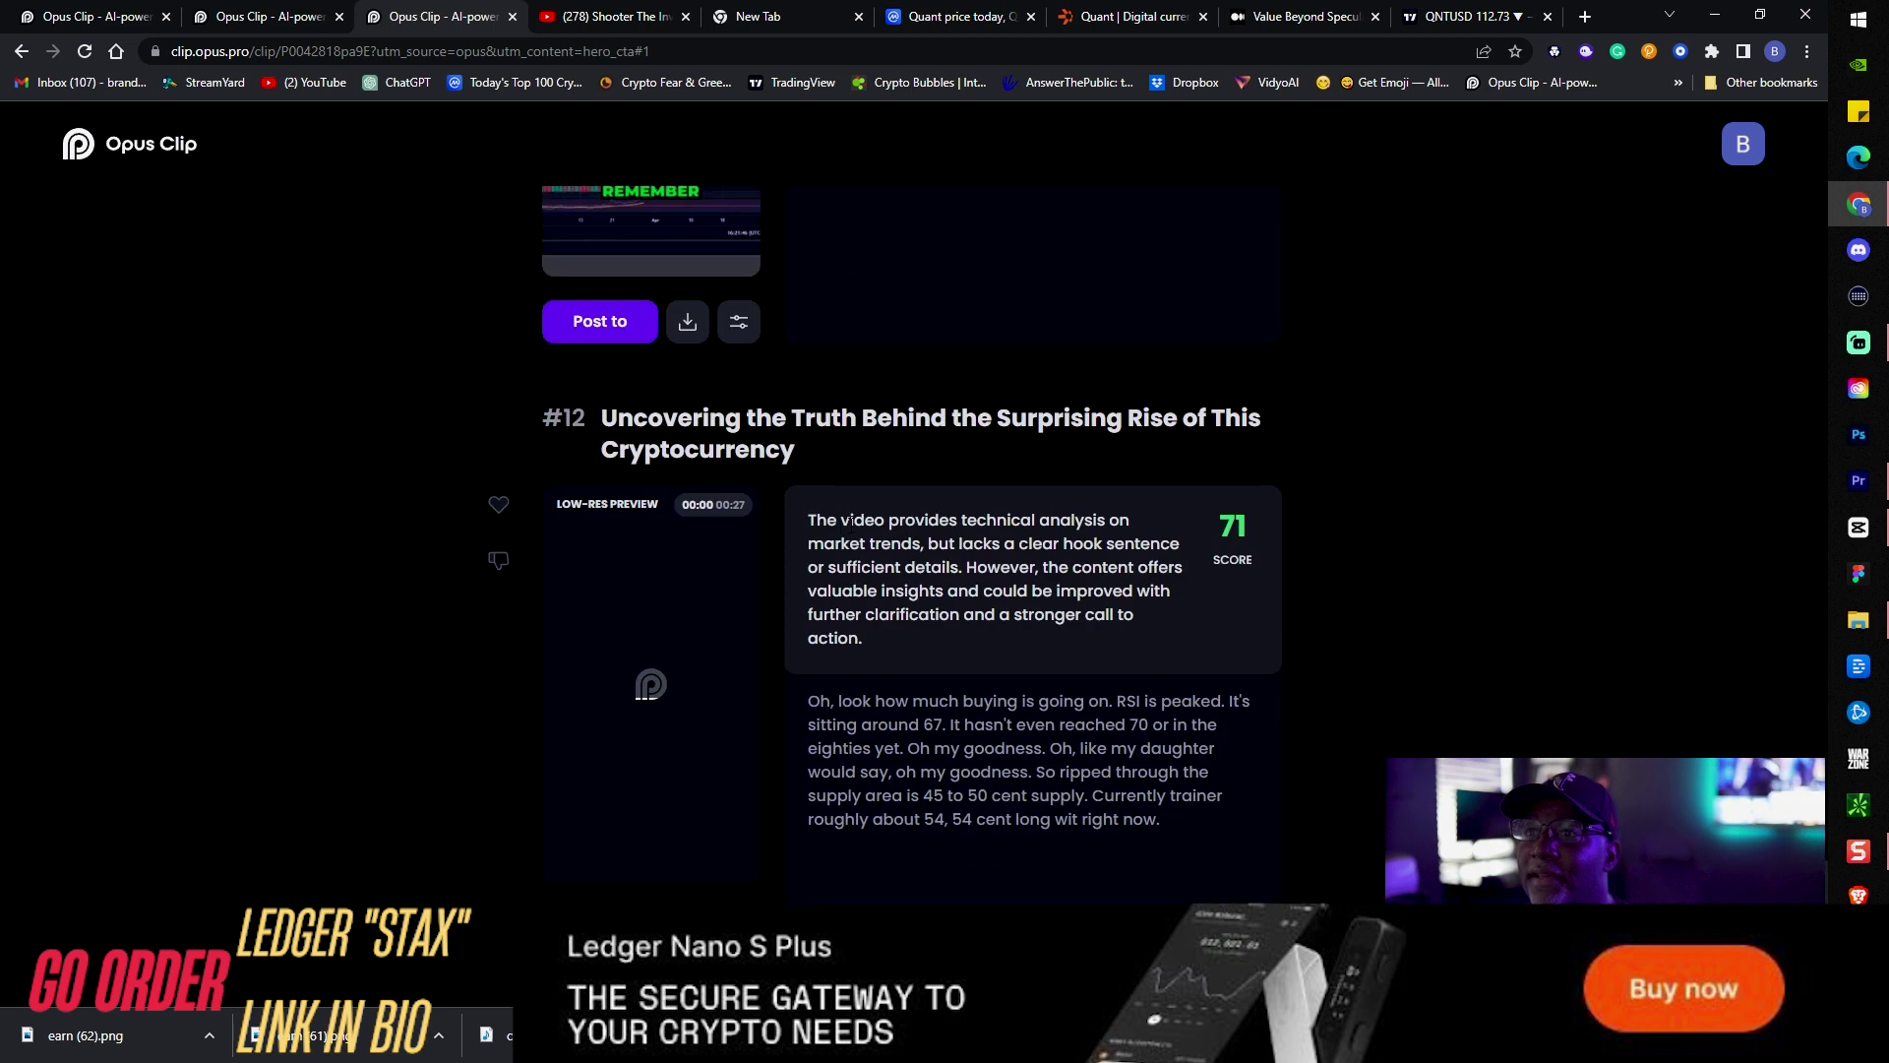
scroll(852, 532, "down", 6)
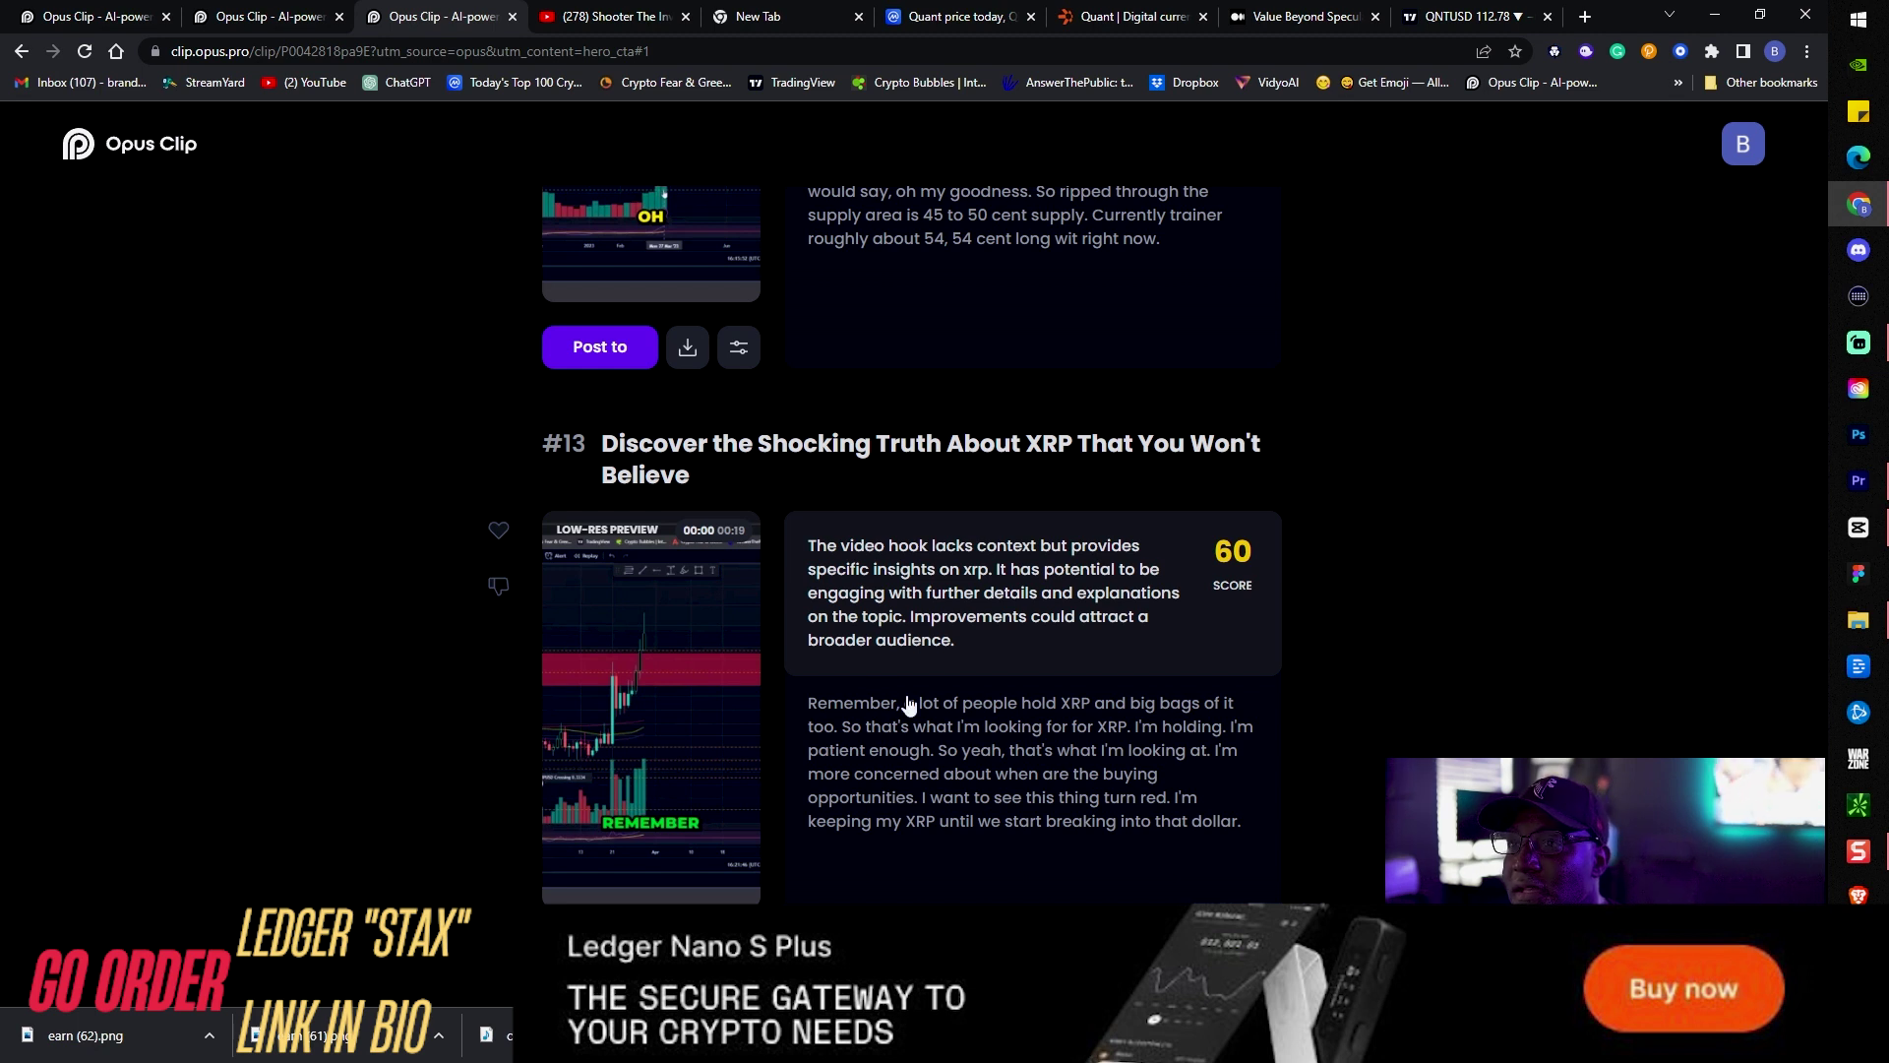
scroll(909, 706, "up", 20)
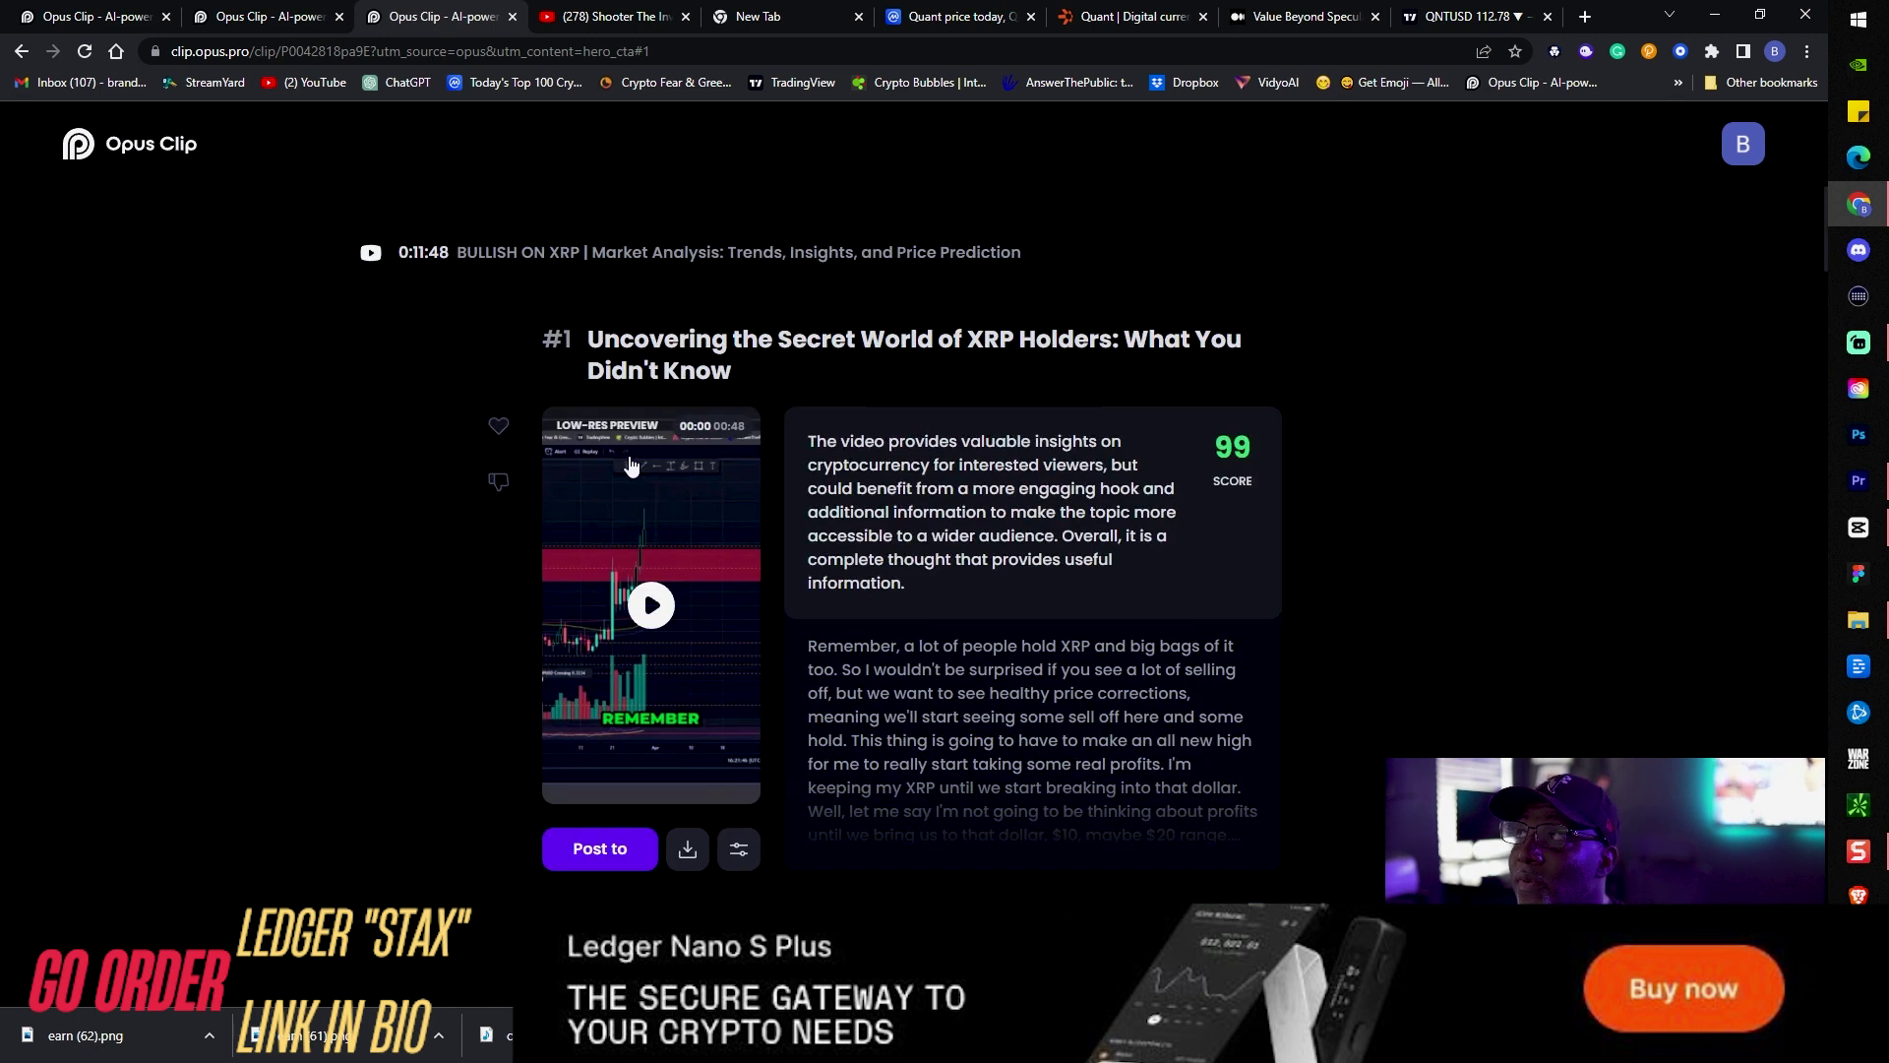